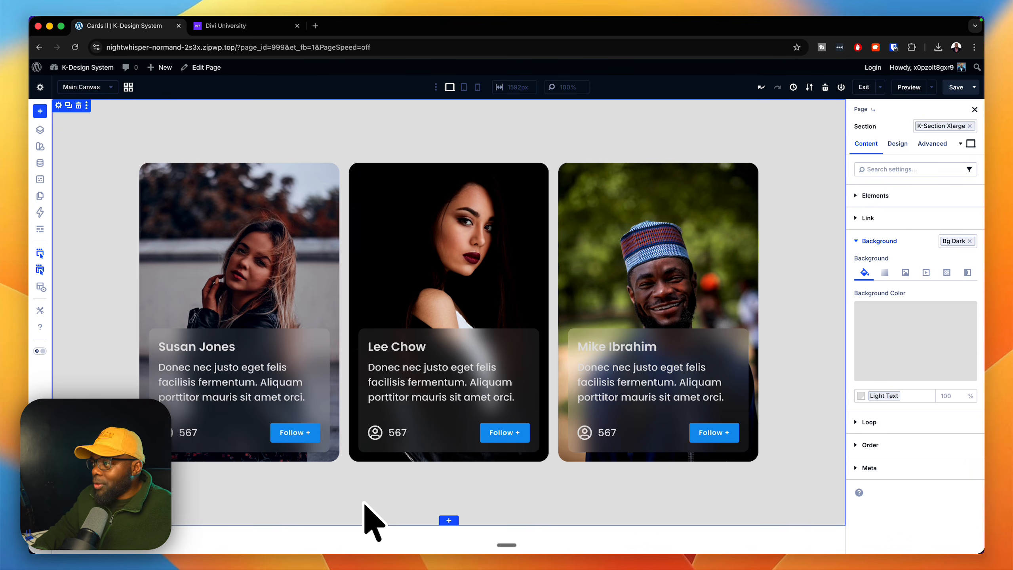
Step: Preview the profile cards section at tablet and phone widths, then return to the desktop view
left_click(463, 88)
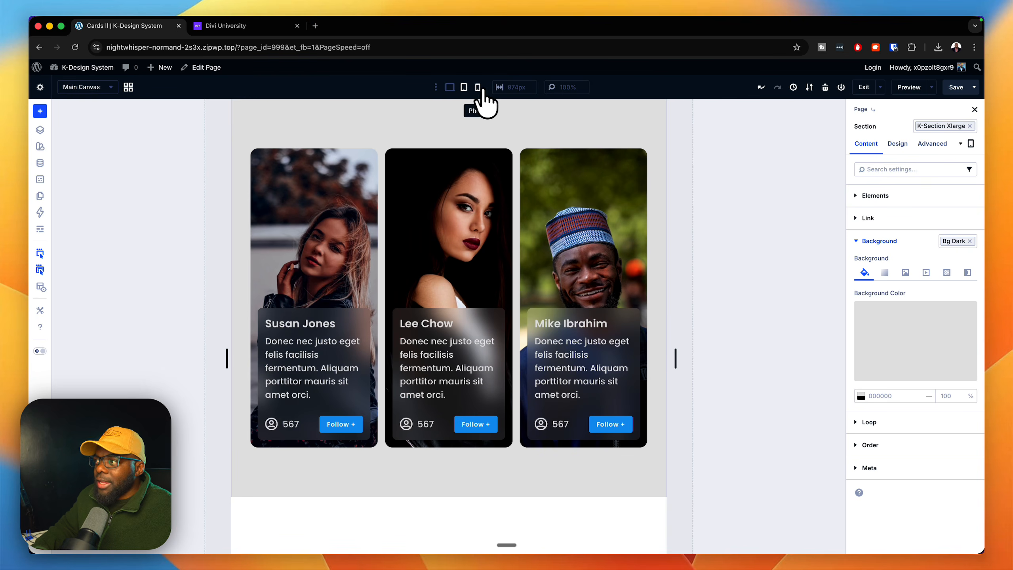
left_click(479, 88)
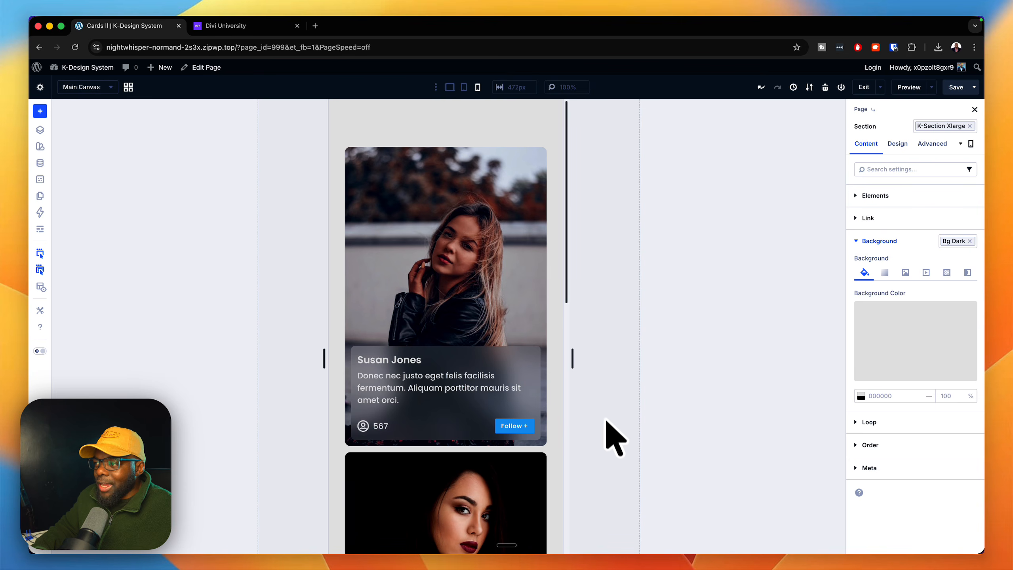
scroll(553, 483, "down", 12)
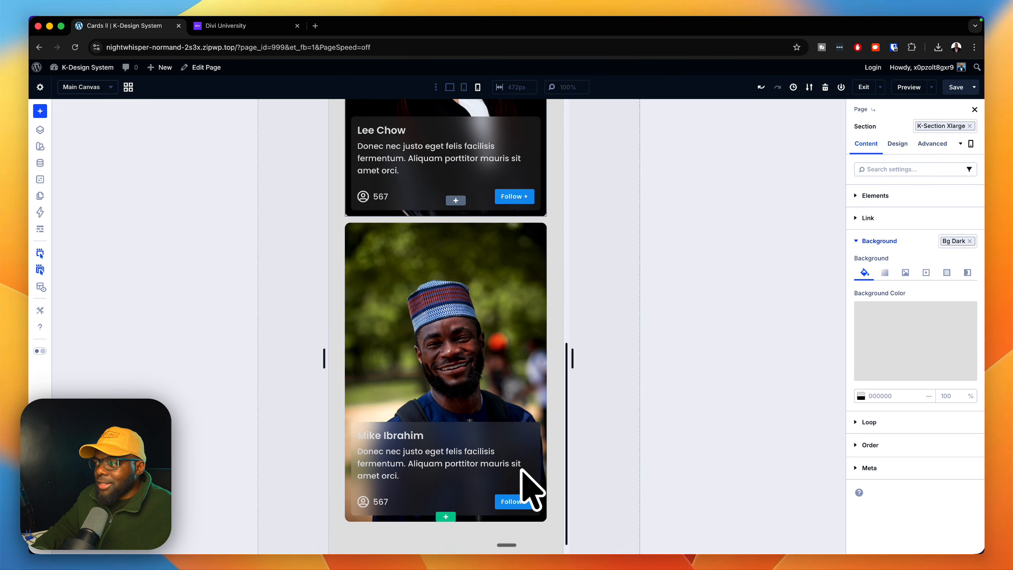
scroll(531, 489, "up", 10)
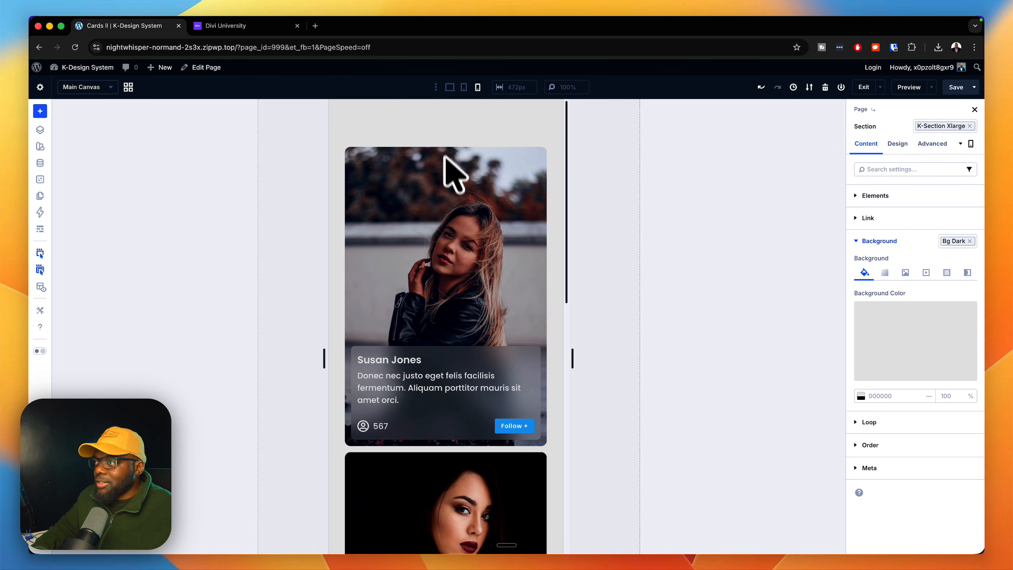
left_click(449, 88)
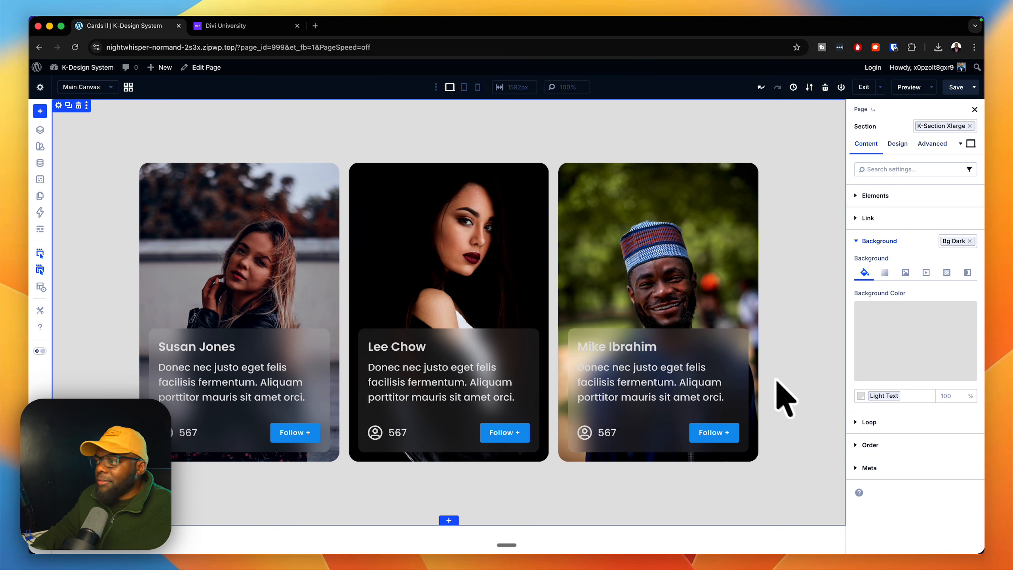
Step: Duplicate the cards section and replace the row in the upper copy with a row of three equal columns
left_click(68, 106)
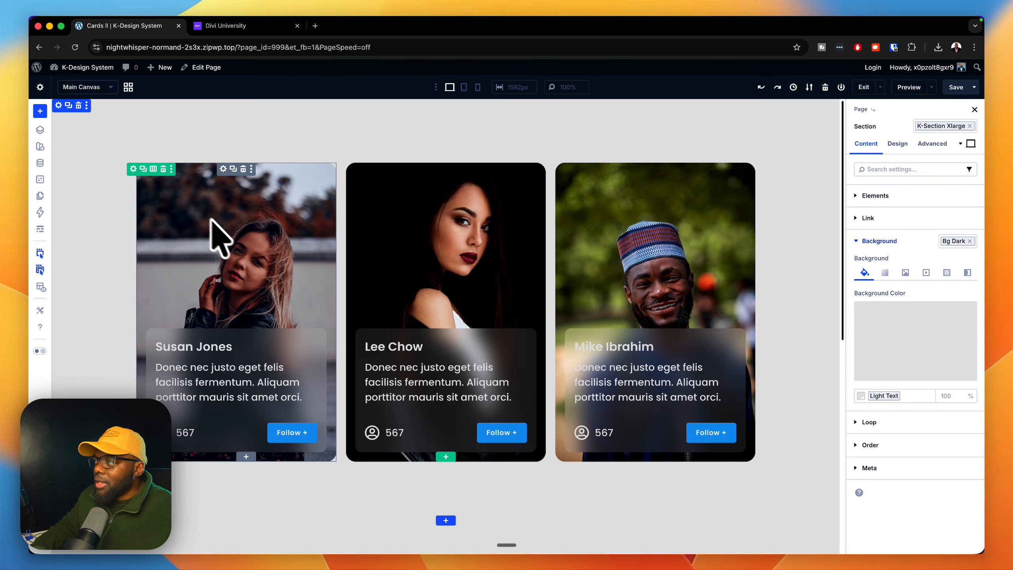
left_click(163, 169)
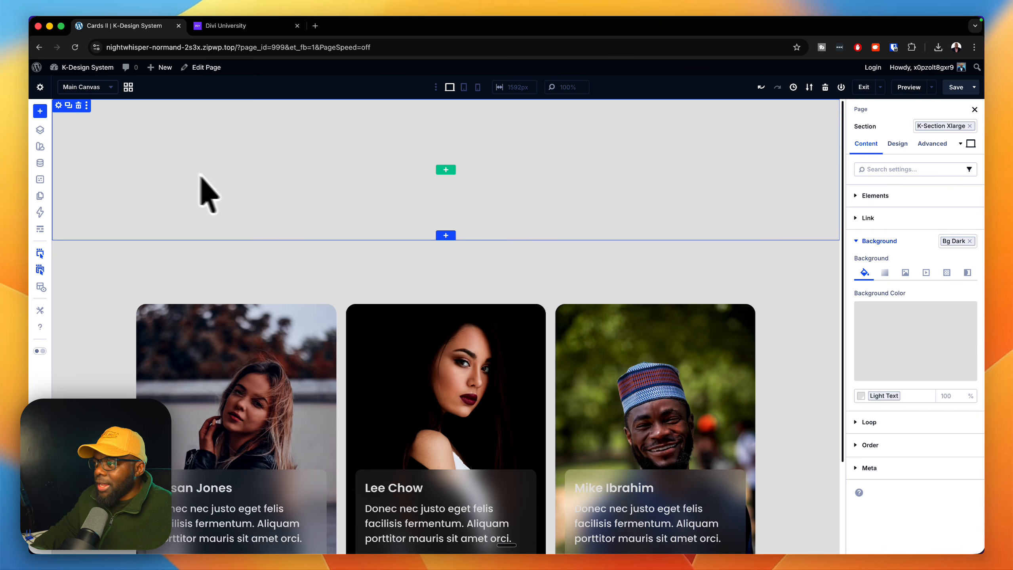
left_click(447, 172)
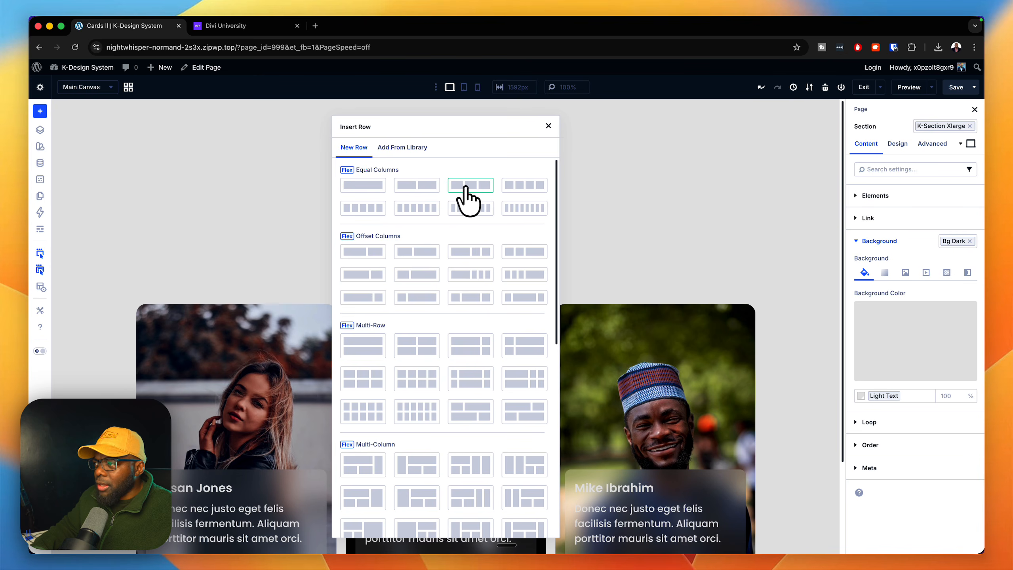
left_click(475, 187)
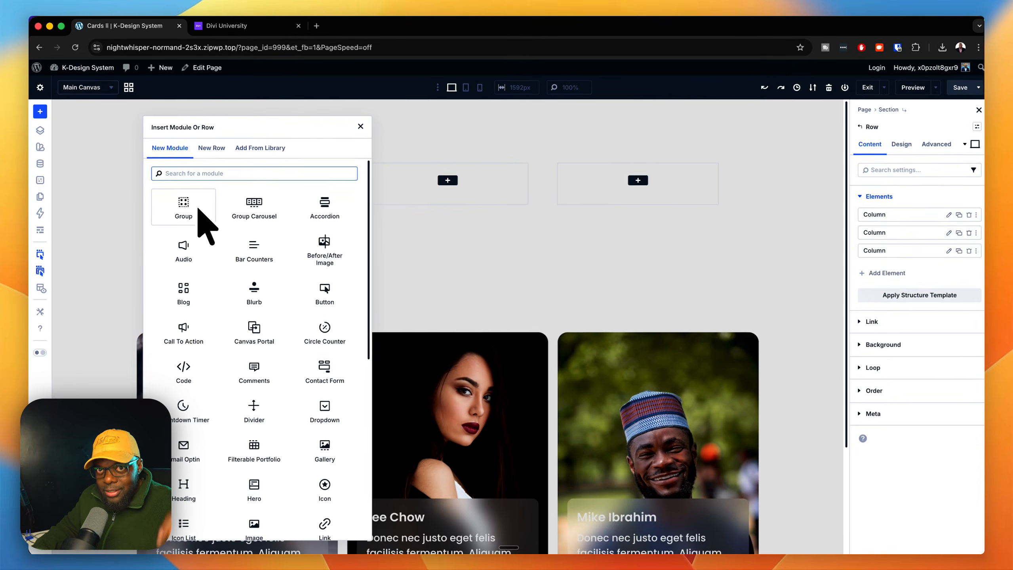
Step: Add a Text module to the nested group in the first column and duplicate it
type("text")
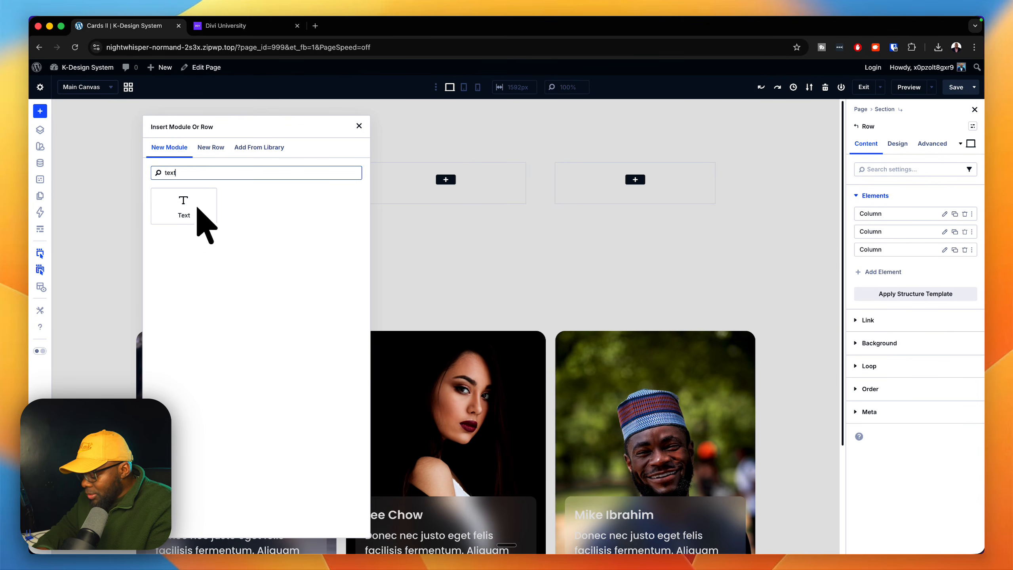
left_click(192, 211)
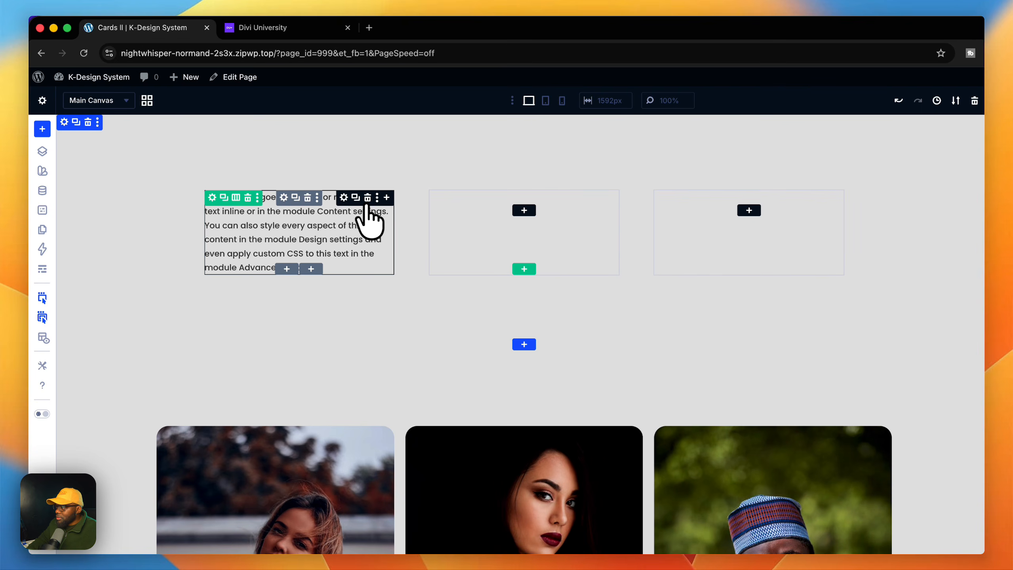
left_click(355, 198)
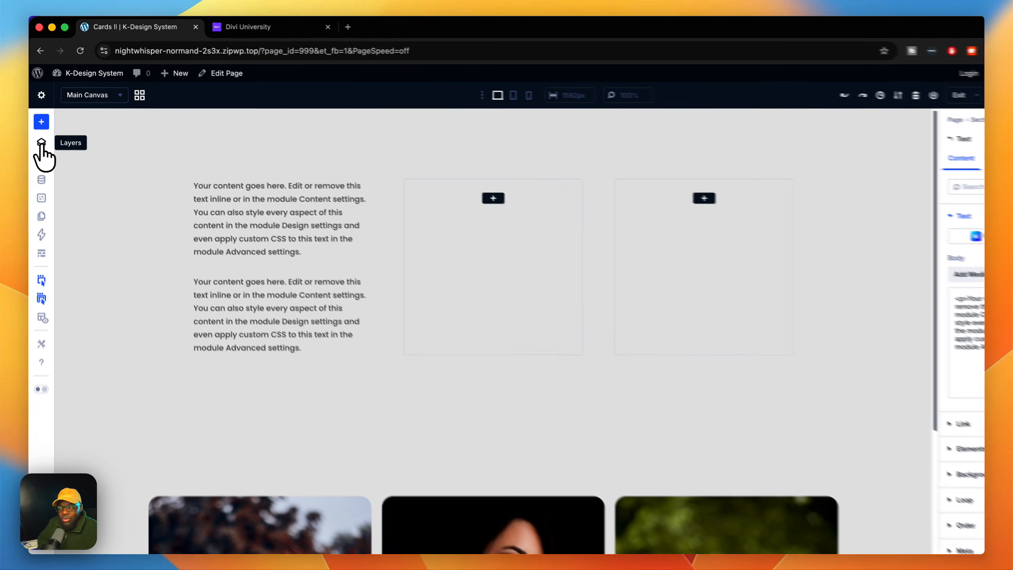
Step: Show the layer structure and rename the first column's parent group "Outer"
left_click(40, 130)
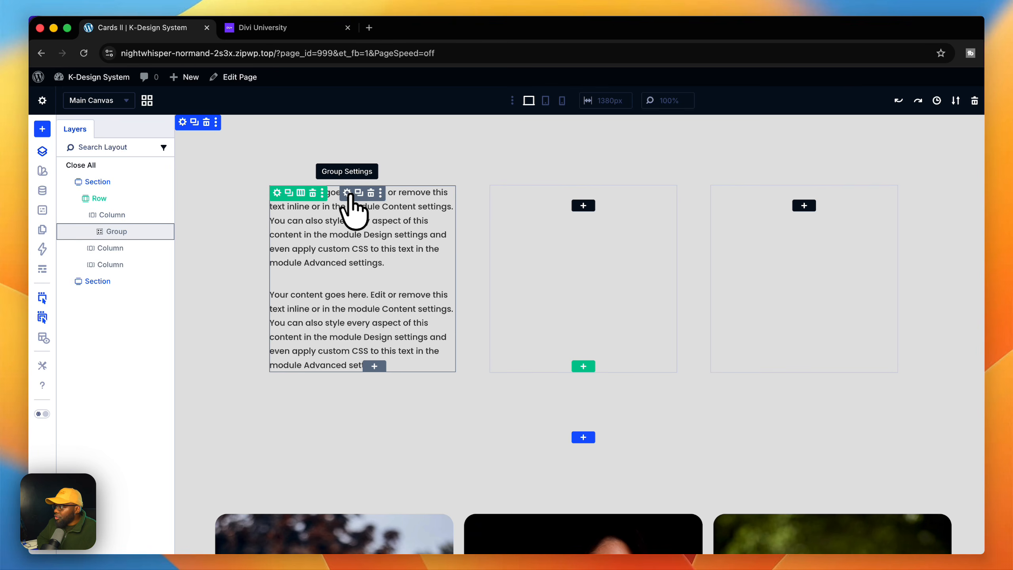
left_click(348, 194)
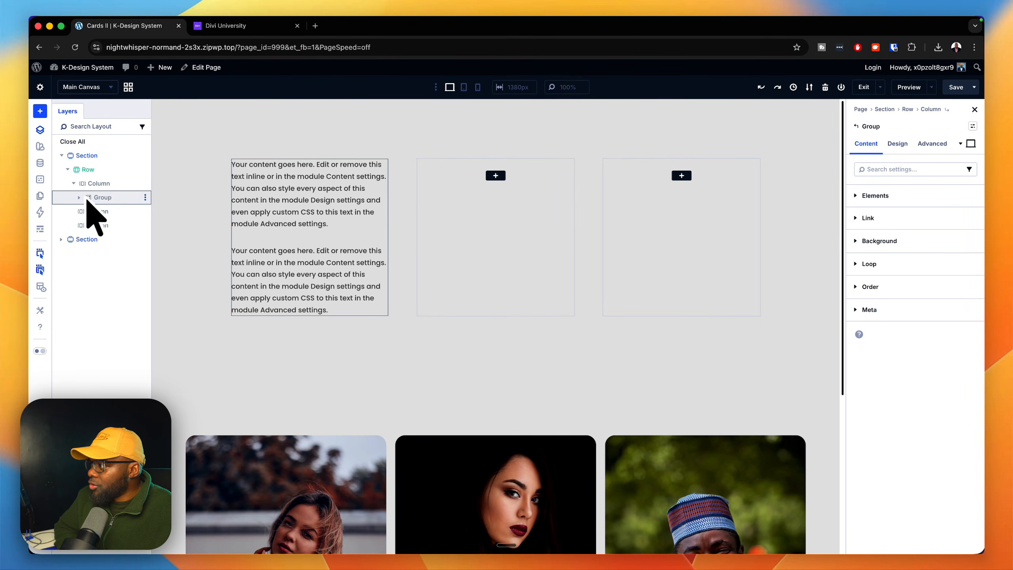
left_click(80, 198)
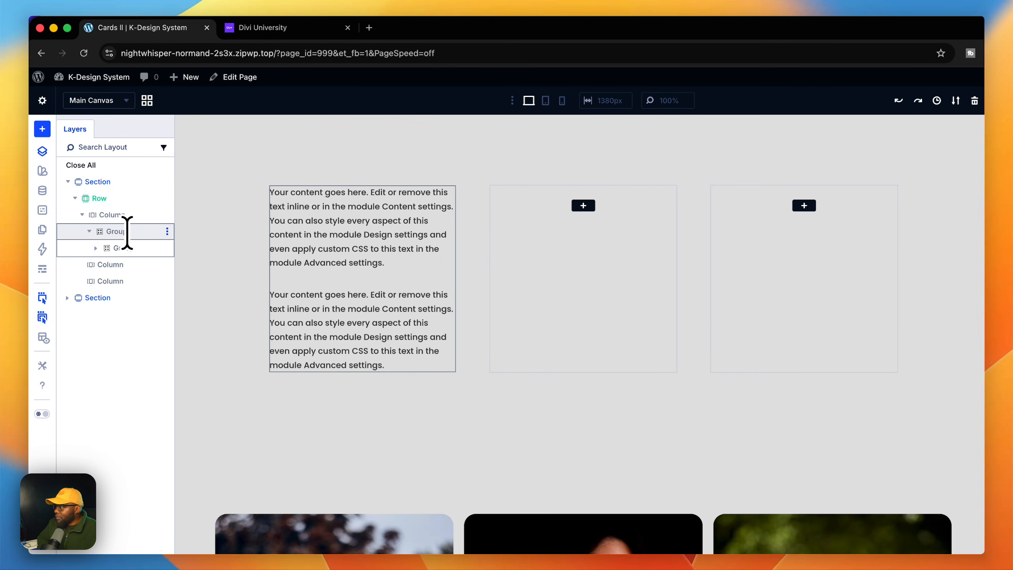
left_click(121, 234)
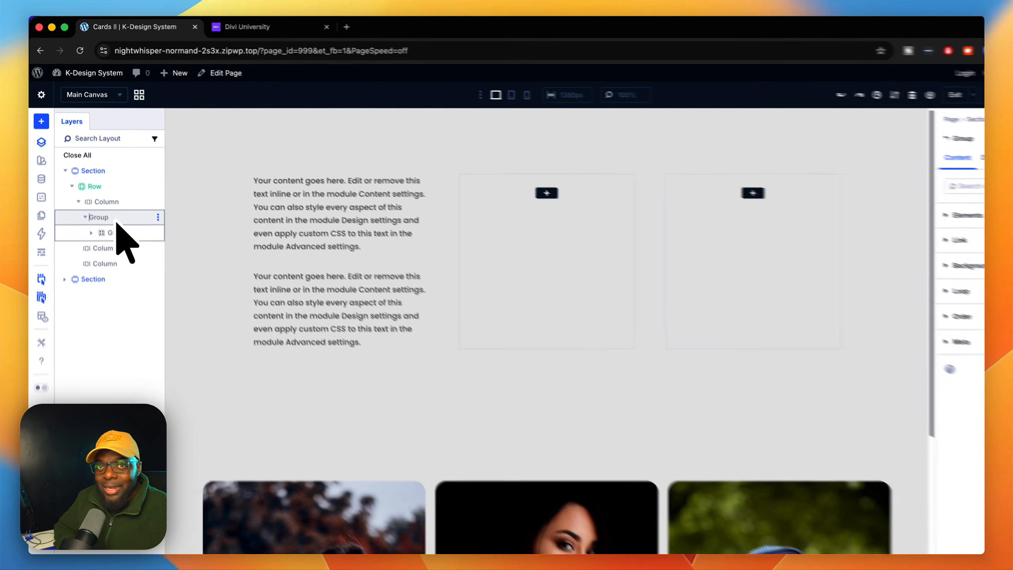
type("Out")
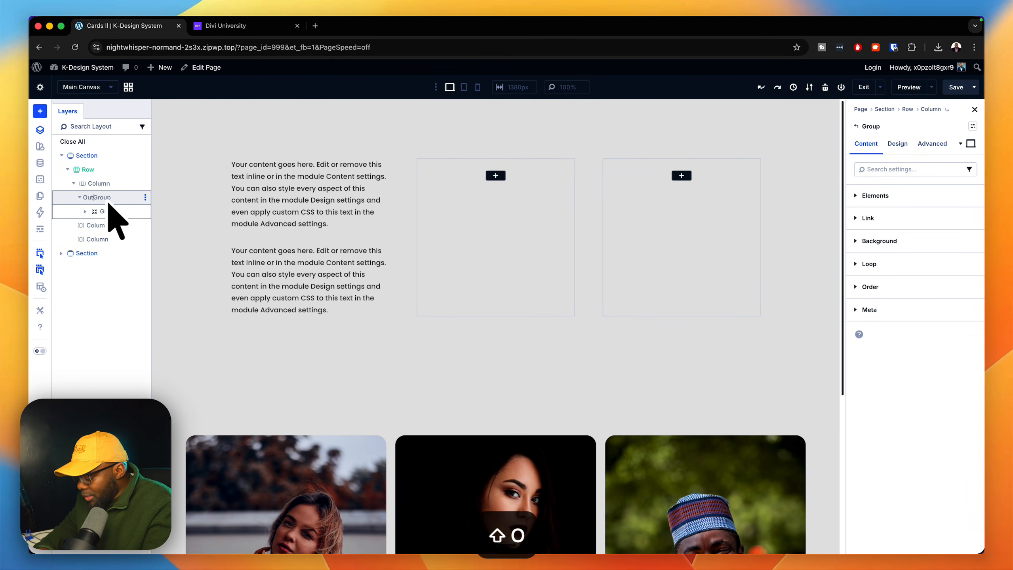
type("er")
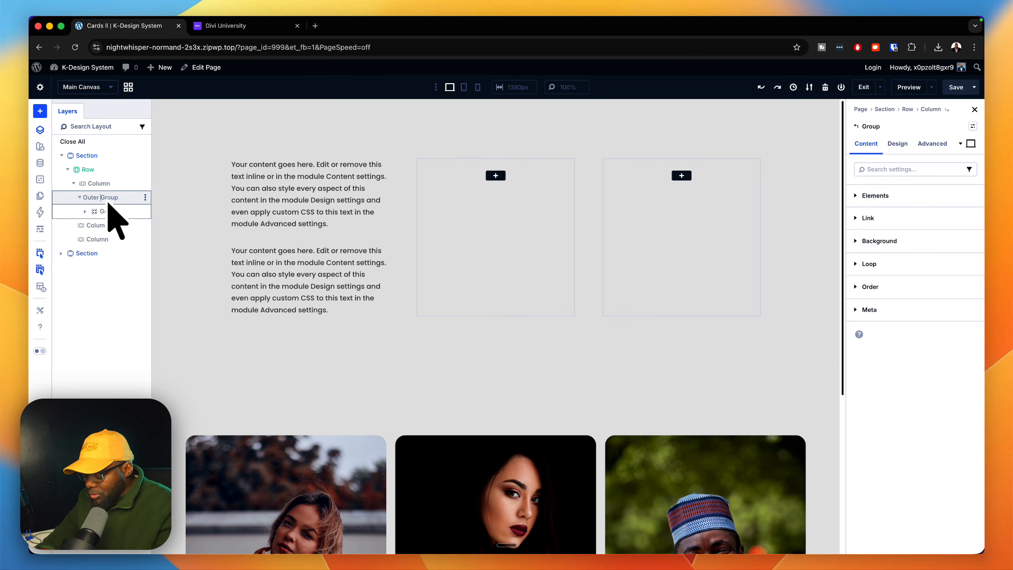
key("Return")
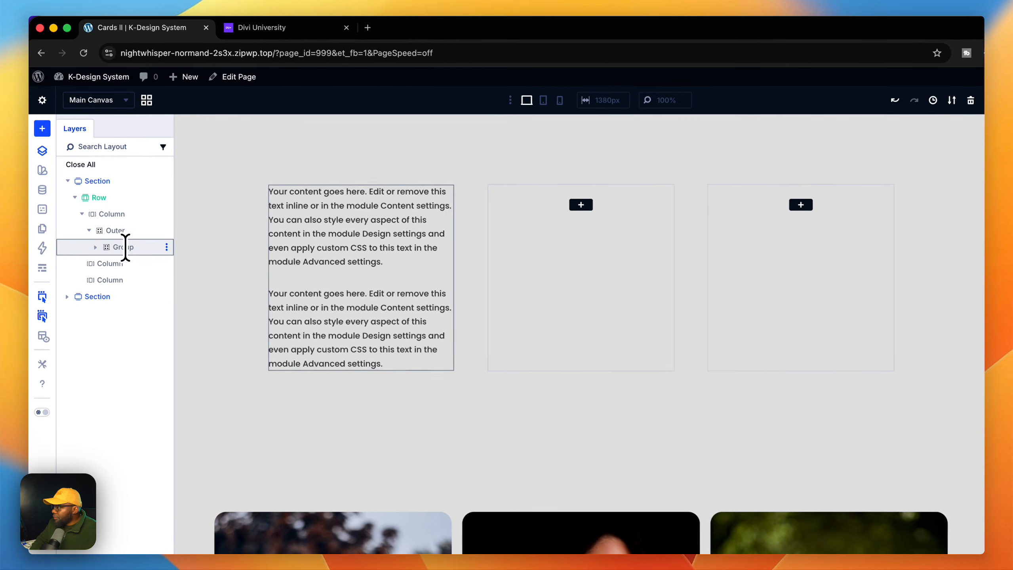
Step: Rename the group nested inside the Outer group "inner Group"
double_click(110, 211)
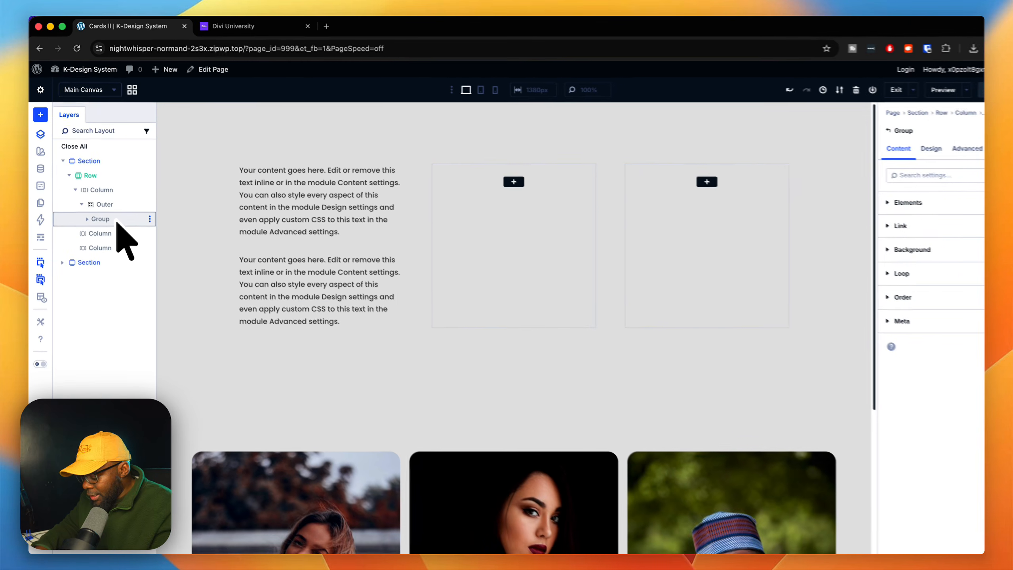
type("inner")
key("Return")
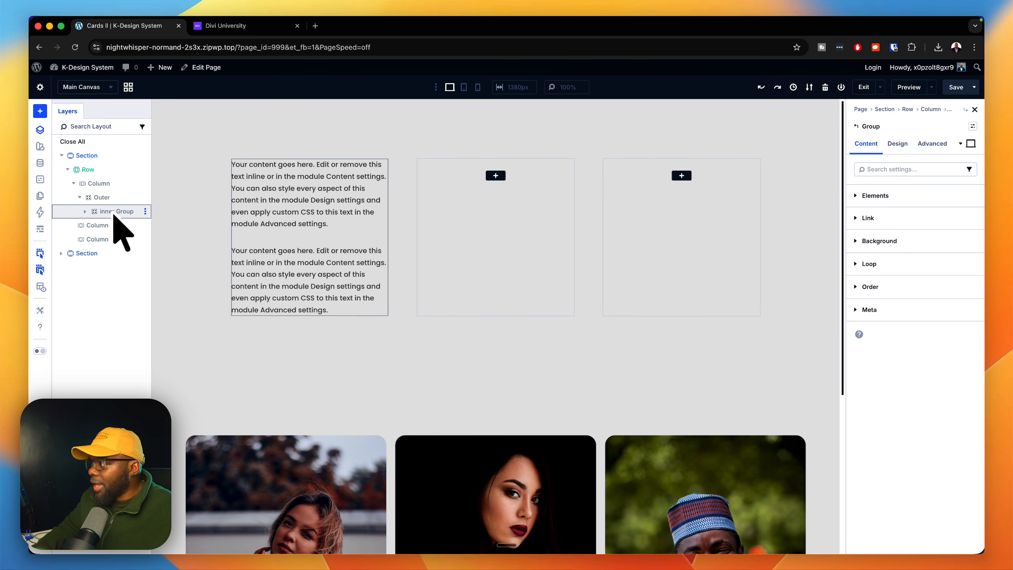
left_click_drag(114, 215, 123, 196)
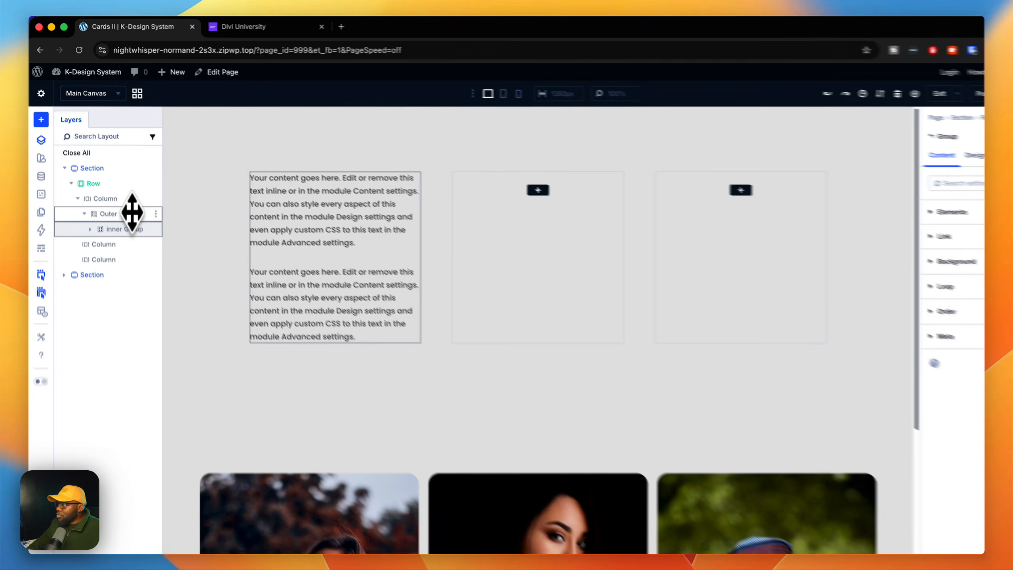
Step: Give the Outer group the background image pexels-pixabay-247124.jpg from the media library
left_click(132, 213)
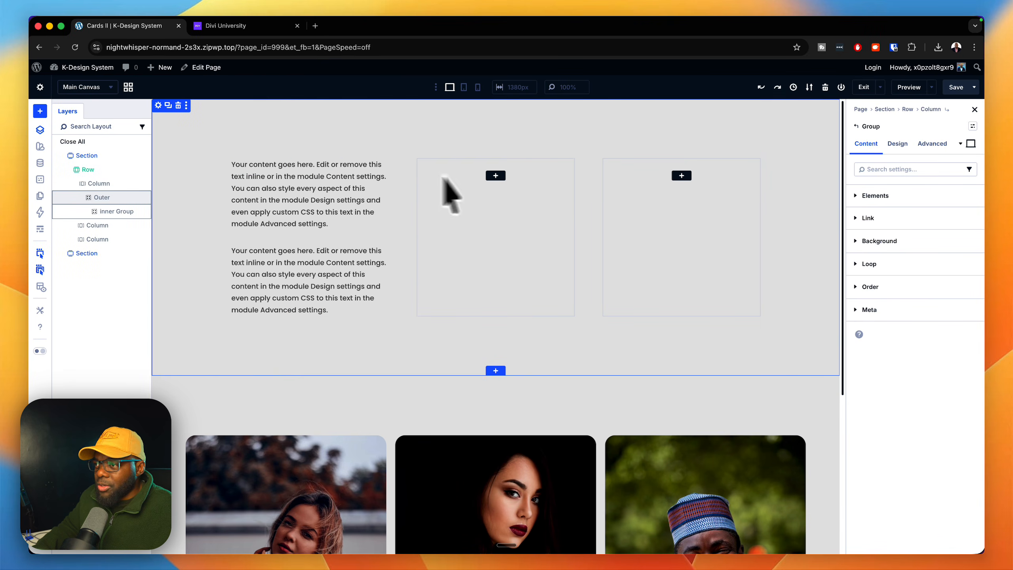
left_click(880, 241)
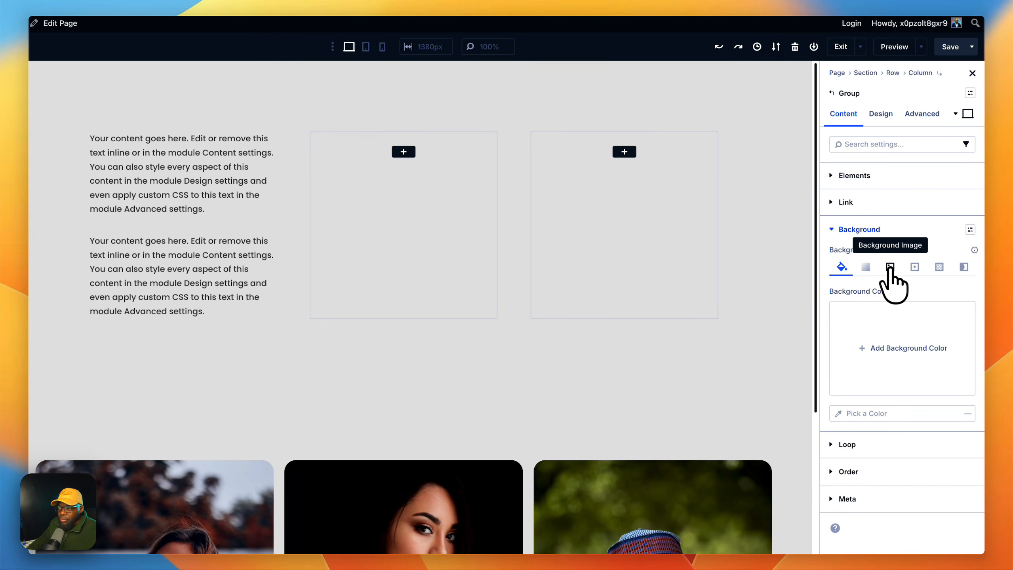
left_click(890, 266)
left_click(900, 348)
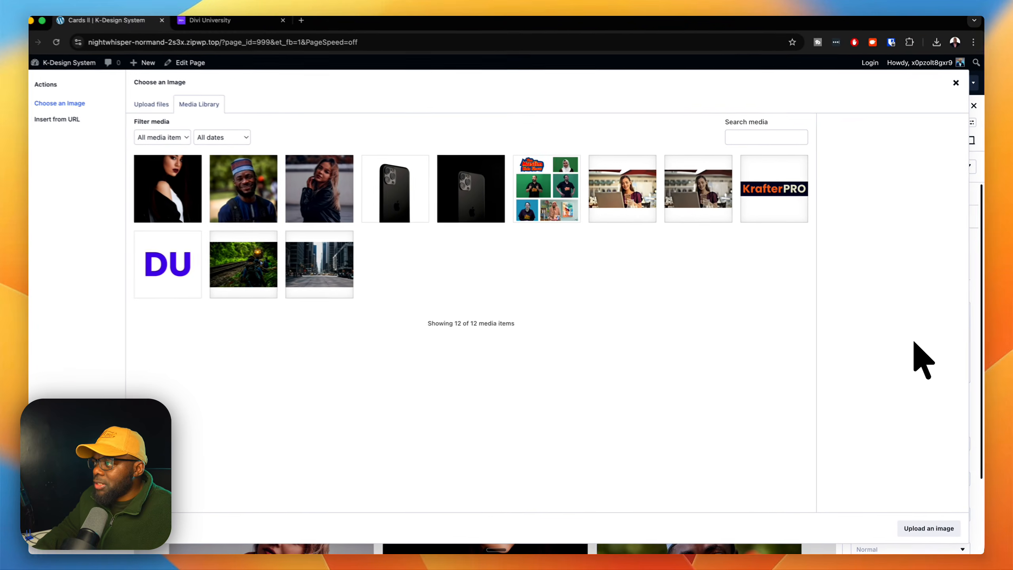
left_click(171, 207)
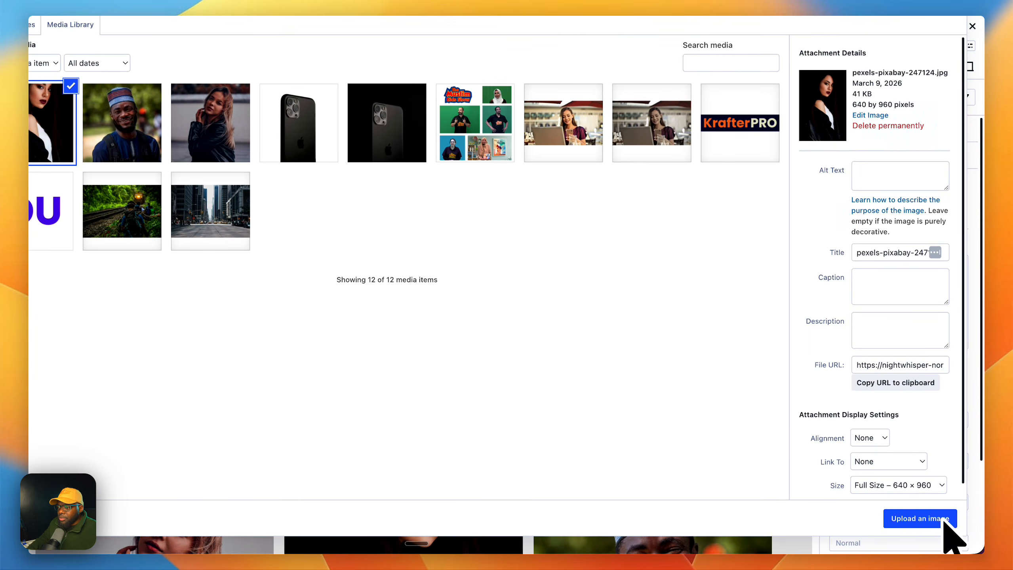
left_click(942, 519)
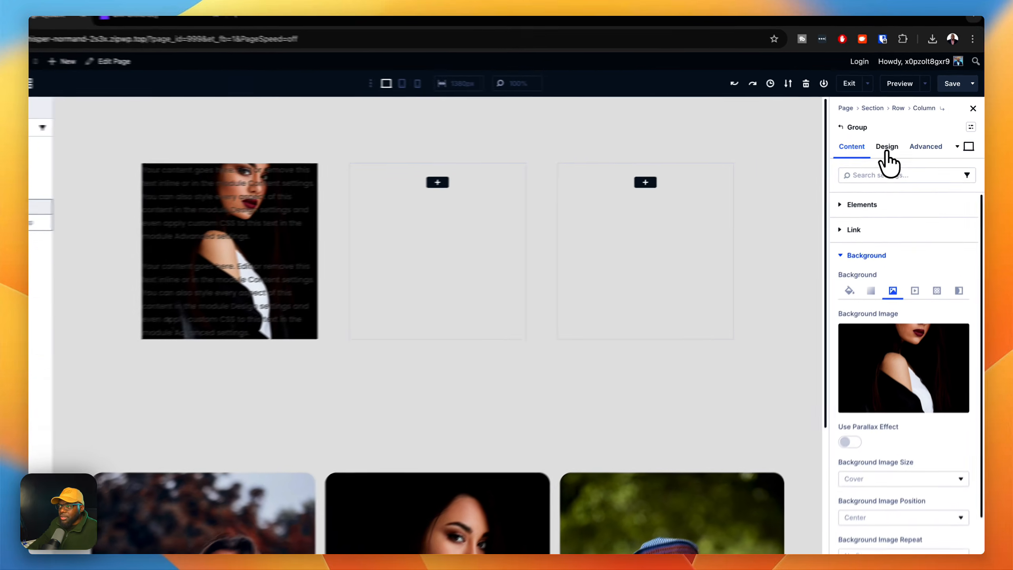
Step: Set the Outer group's height to 580px
left_click(886, 154)
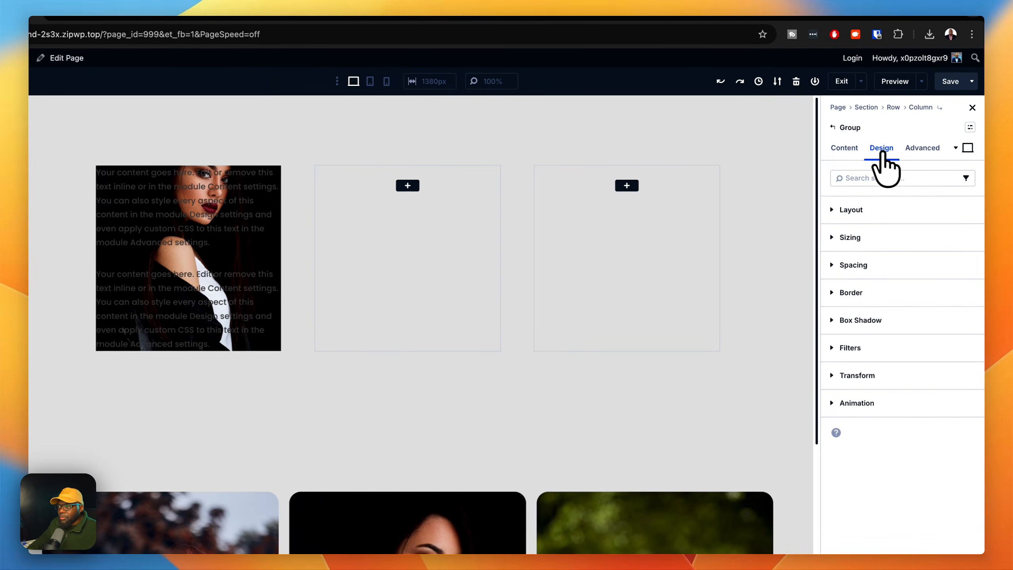
left_click(884, 242)
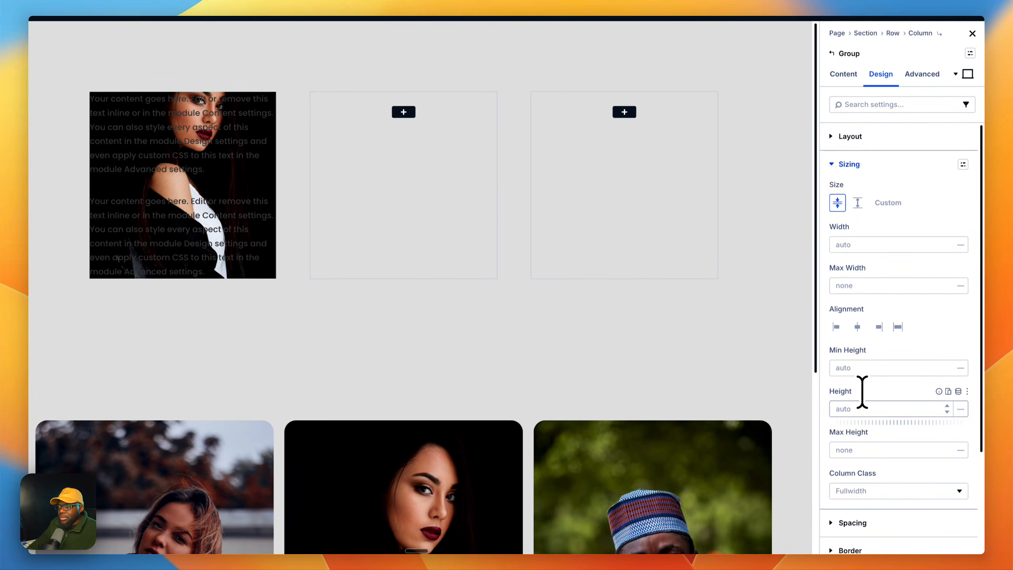
left_click(857, 409)
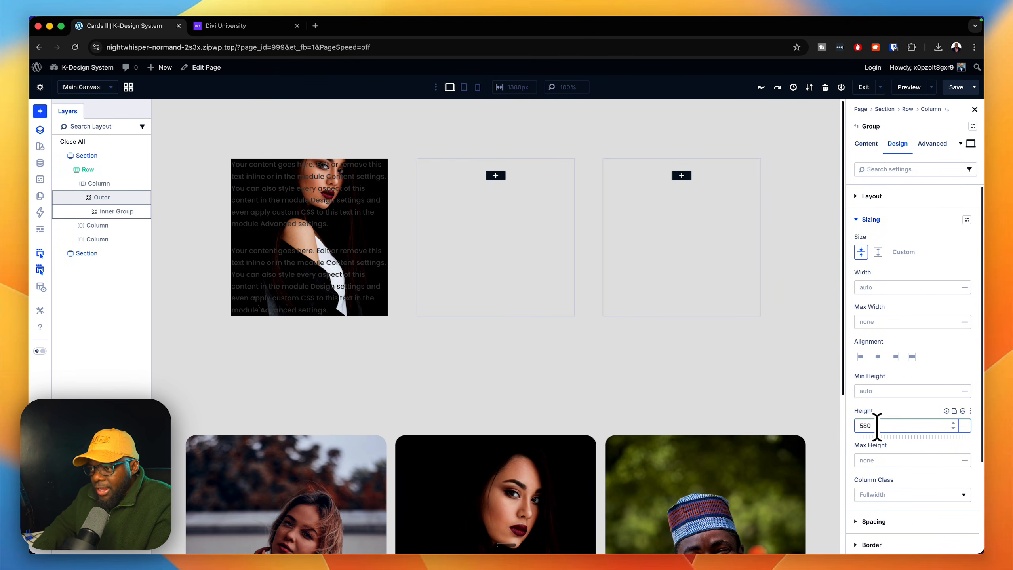
type("580p")
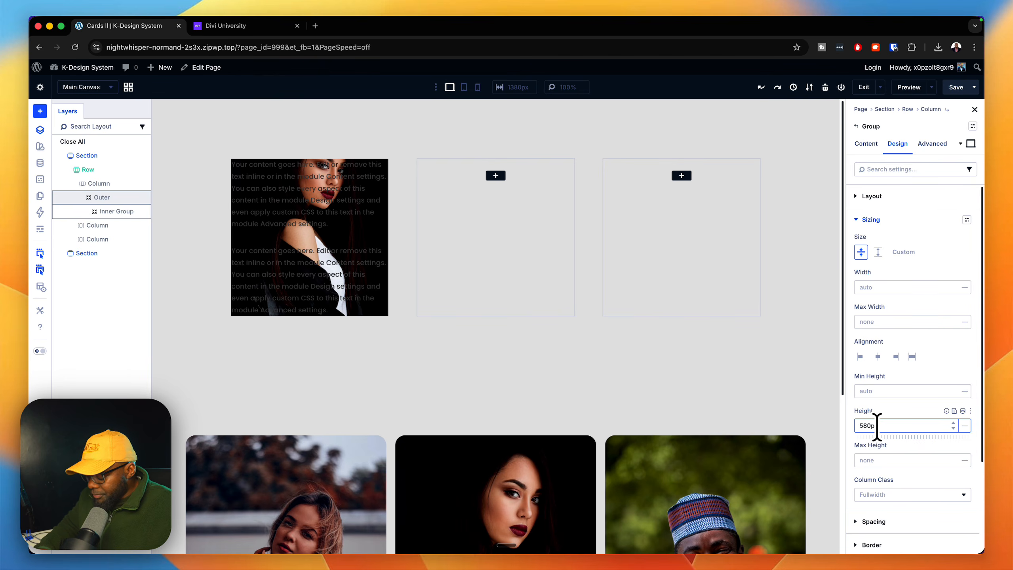
type("x")
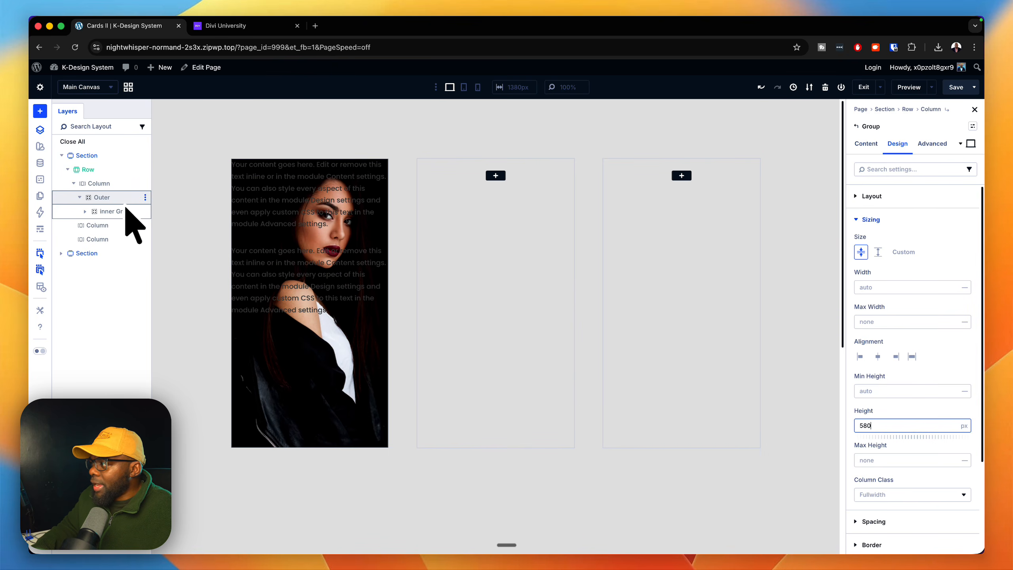
Step: Hide the layer structure and apply the content row preset to the three-column row
left_click(40, 130)
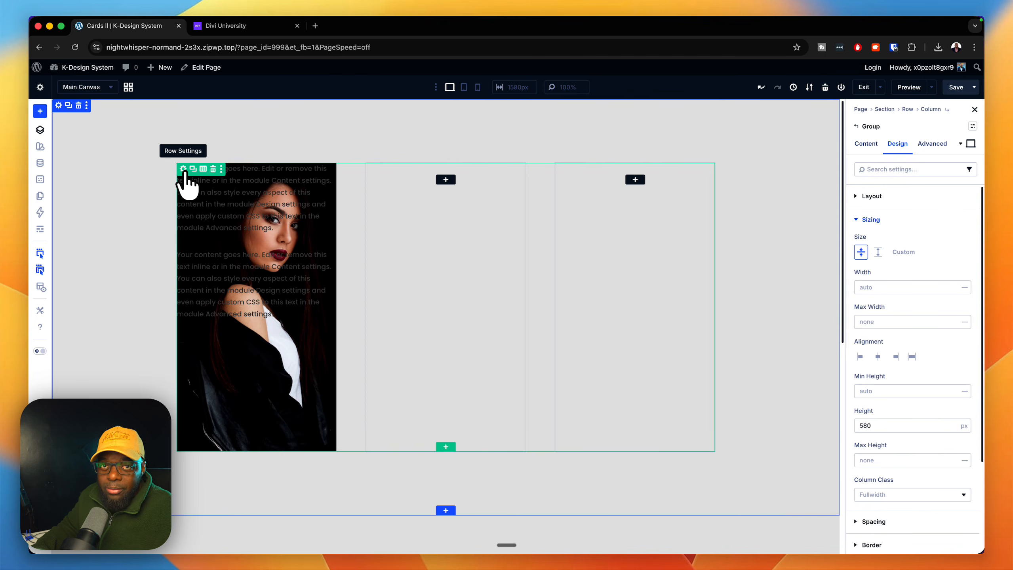
left_click(184, 169)
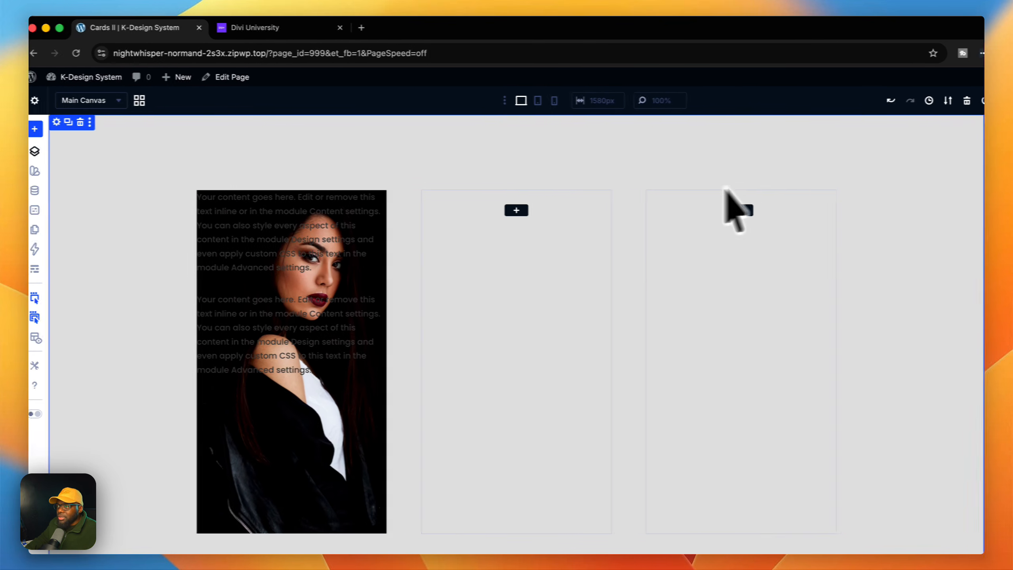
left_click(971, 147)
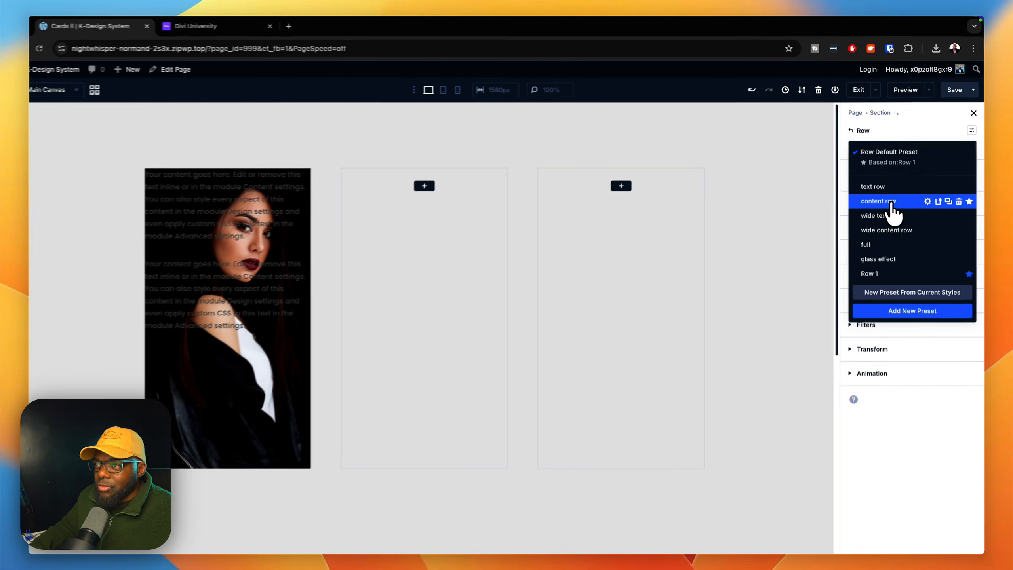
left_click(891, 203)
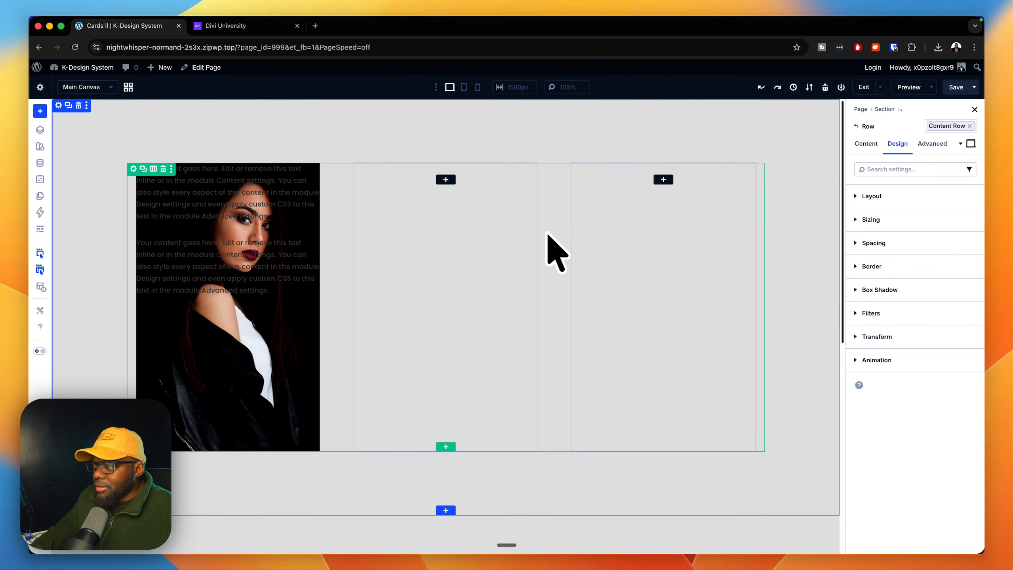
Step: Apply the gap medium preset to the row's layout settings
left_click(873, 196)
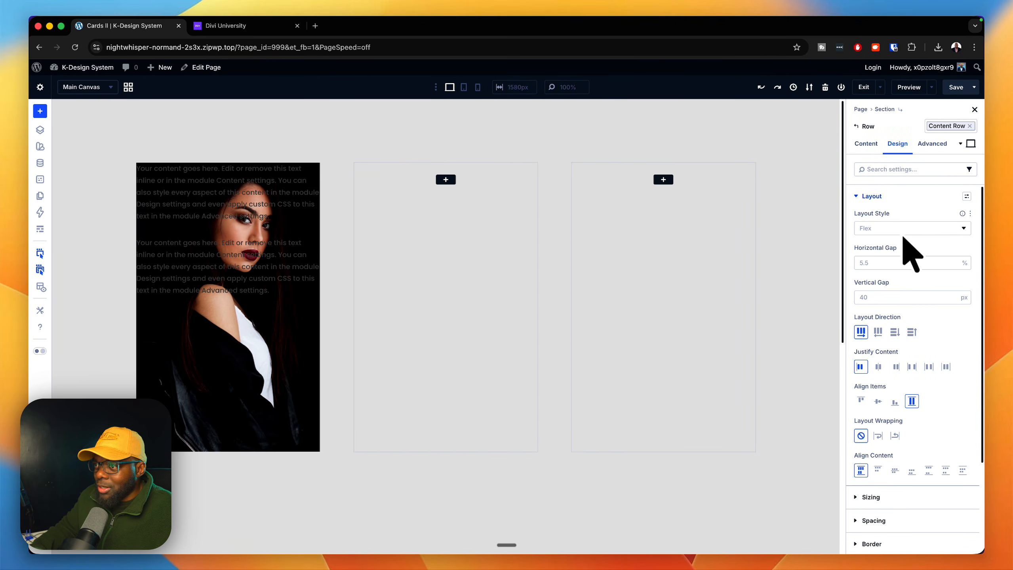
left_click(966, 196)
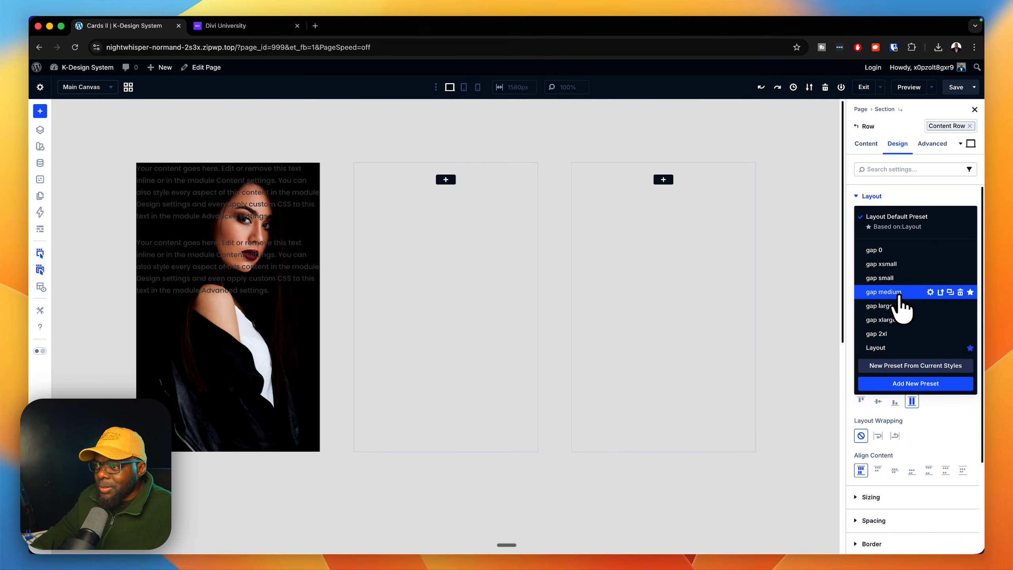
left_click(898, 294)
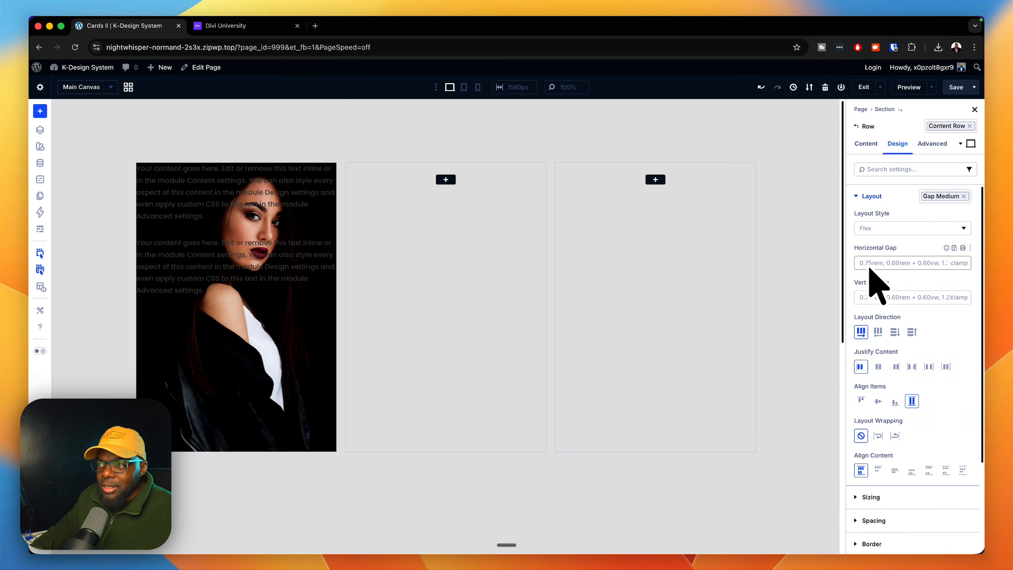
left_click(862, 196)
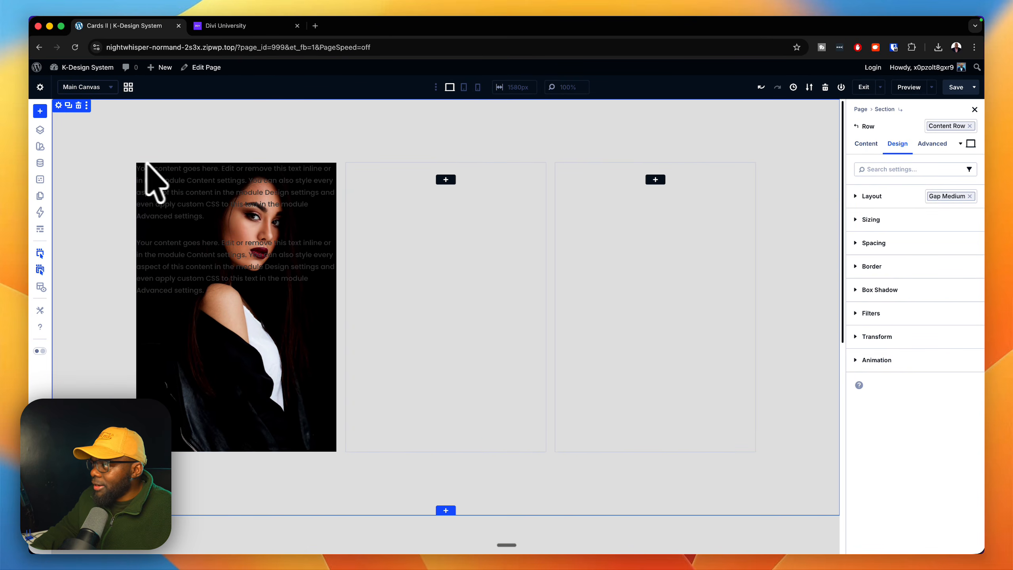
Step: Give the Outer group the p-all-large spacing preset and the radius large border preset
left_click(40, 130)
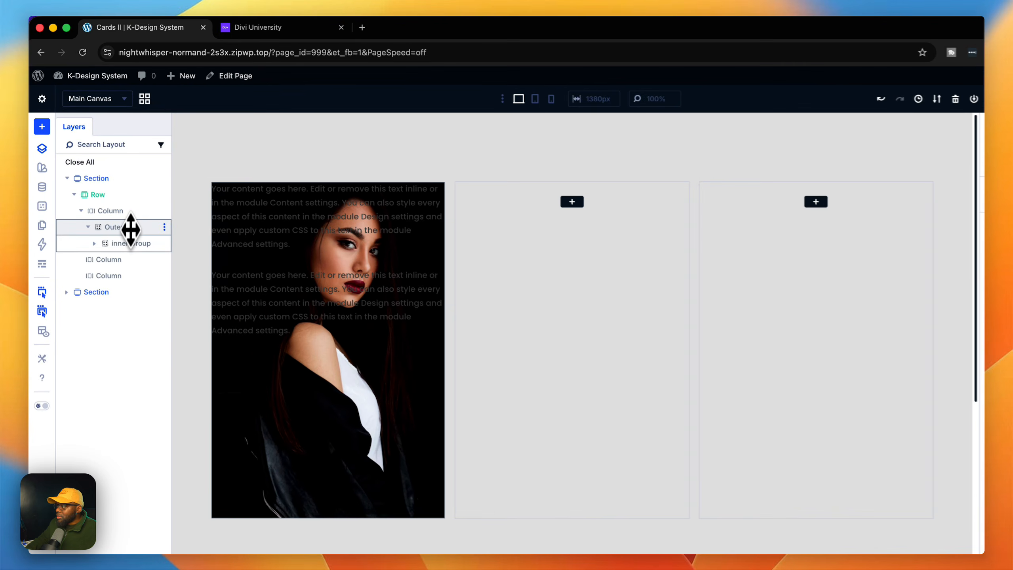
left_click(133, 235)
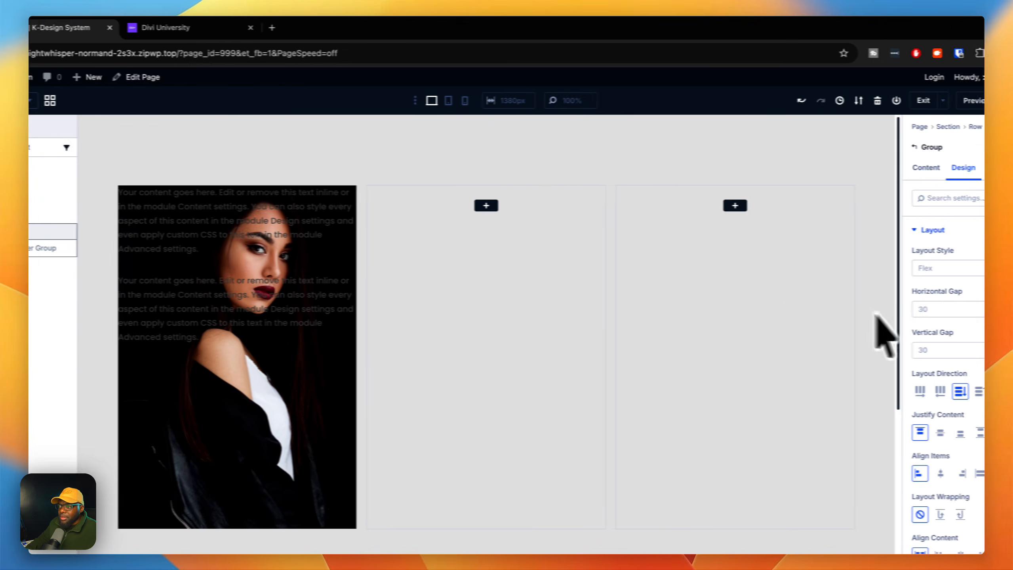
left_click(833, 231)
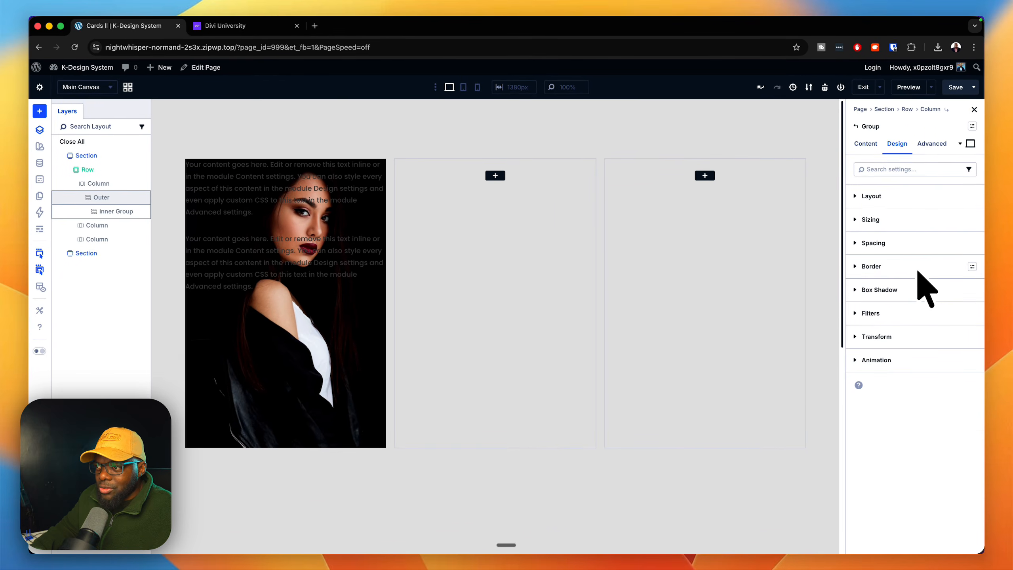
left_click(972, 244)
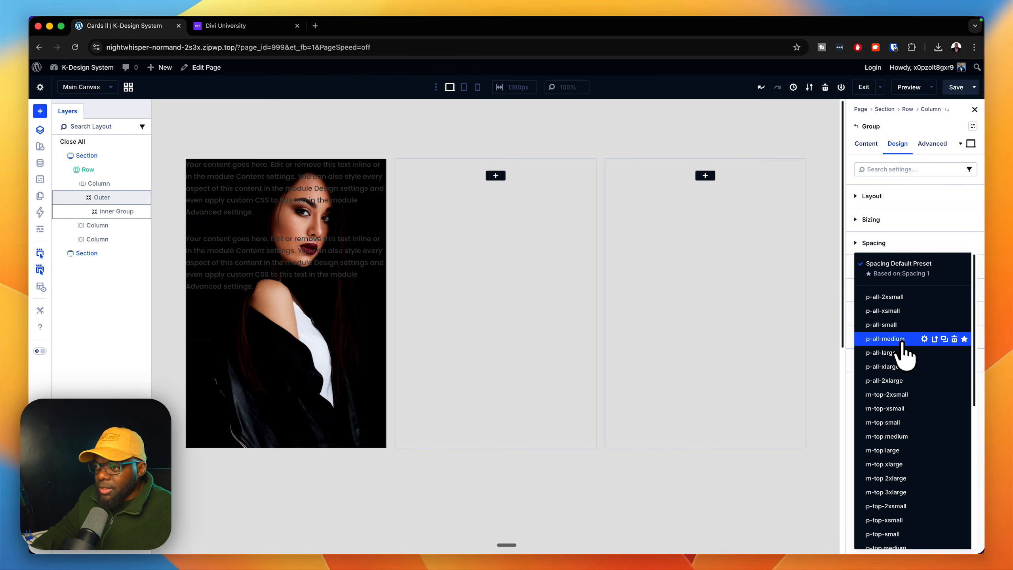
left_click(903, 353)
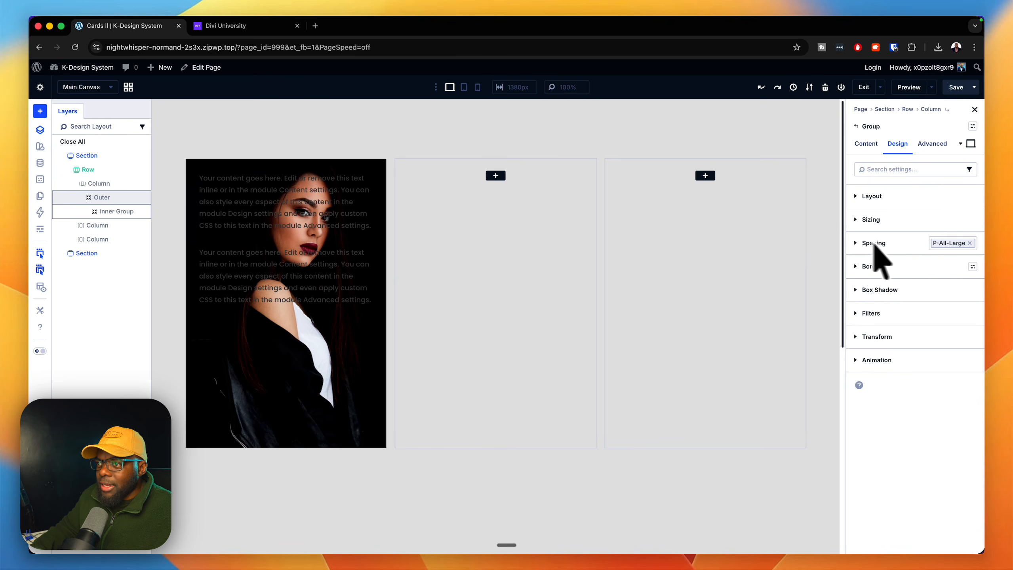
left_click(972, 267)
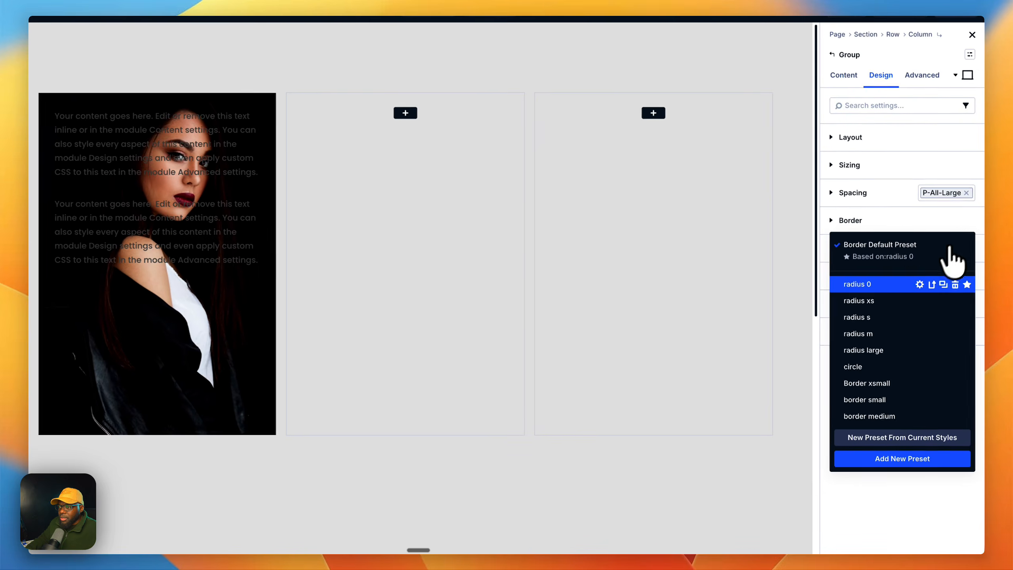
left_click(863, 350)
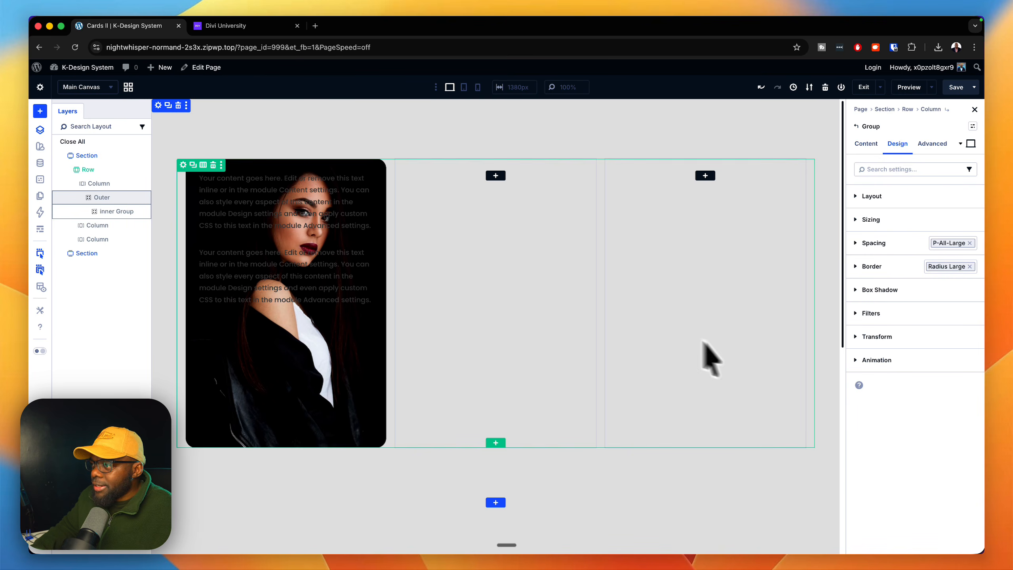
Step: Replace the first text module's placeholder body with the person's full name and show its design settings
left_click(342, 226)
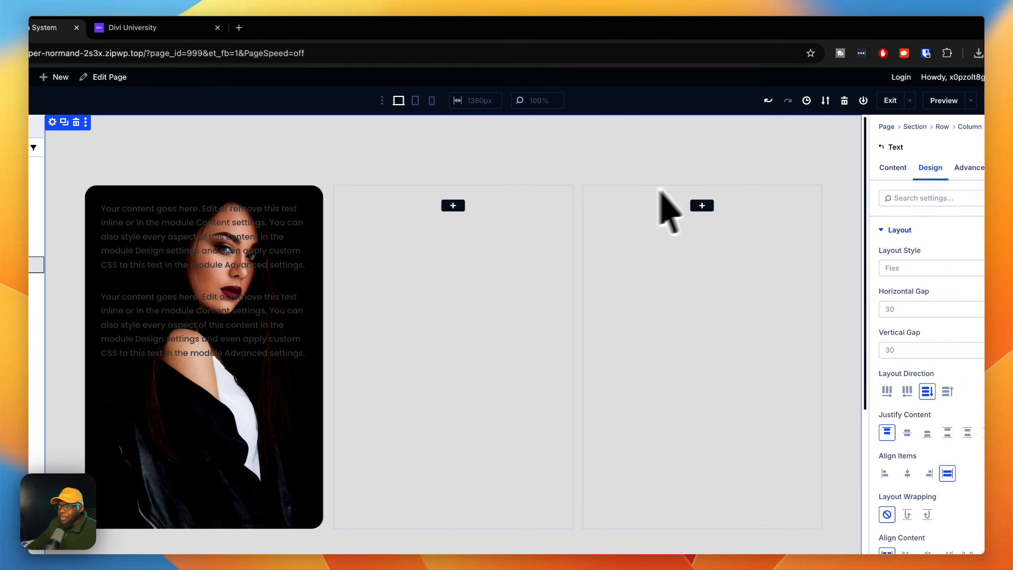
left_click(893, 167)
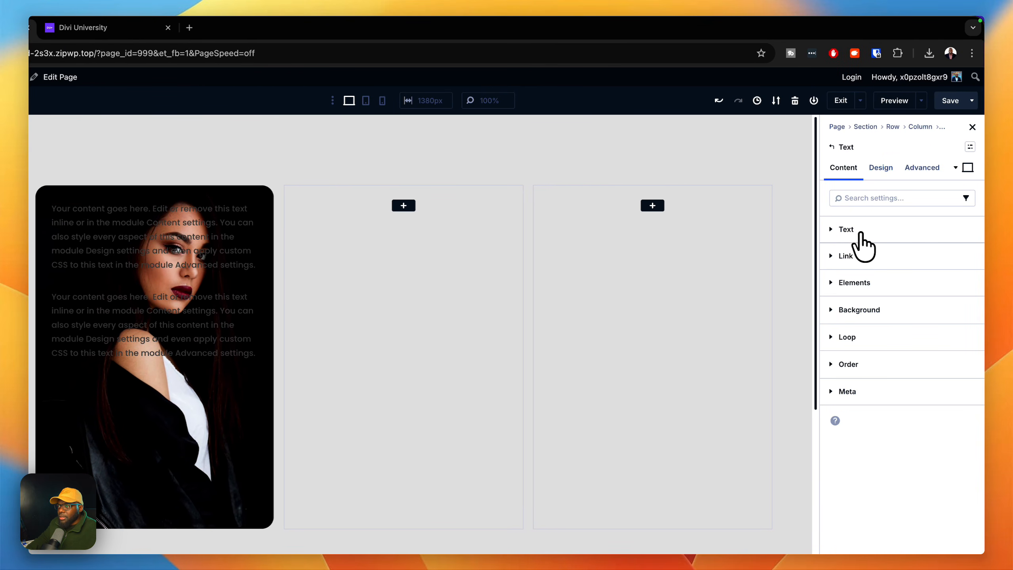
left_click(846, 229)
left_click_drag(961, 374, 833, 312)
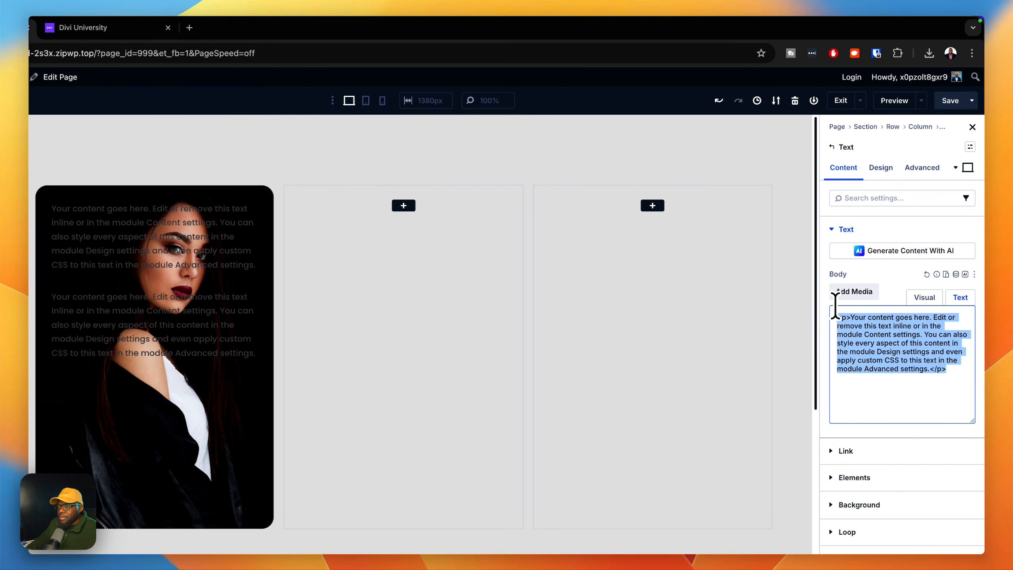
type("Lee Chow")
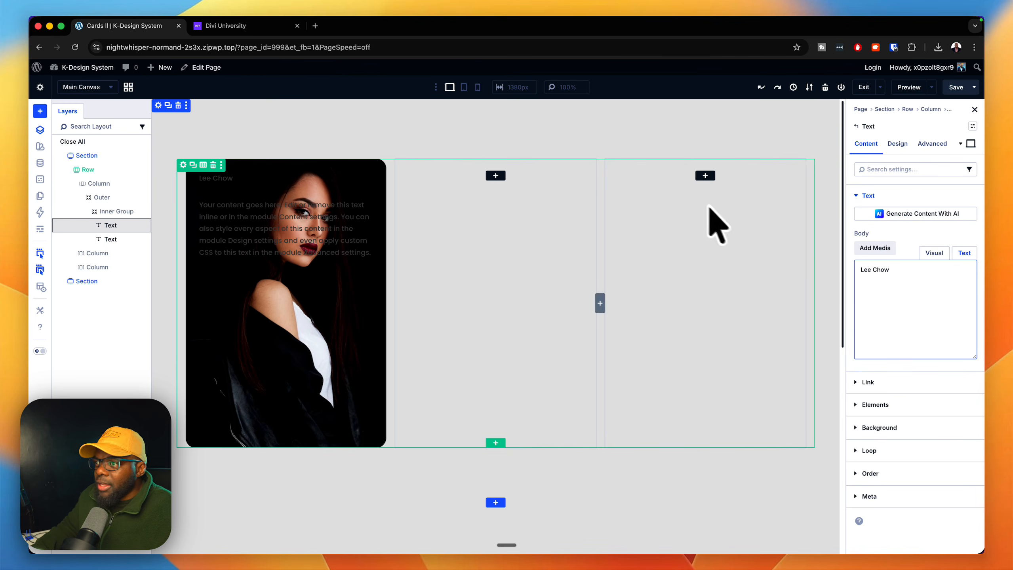
left_click(897, 143)
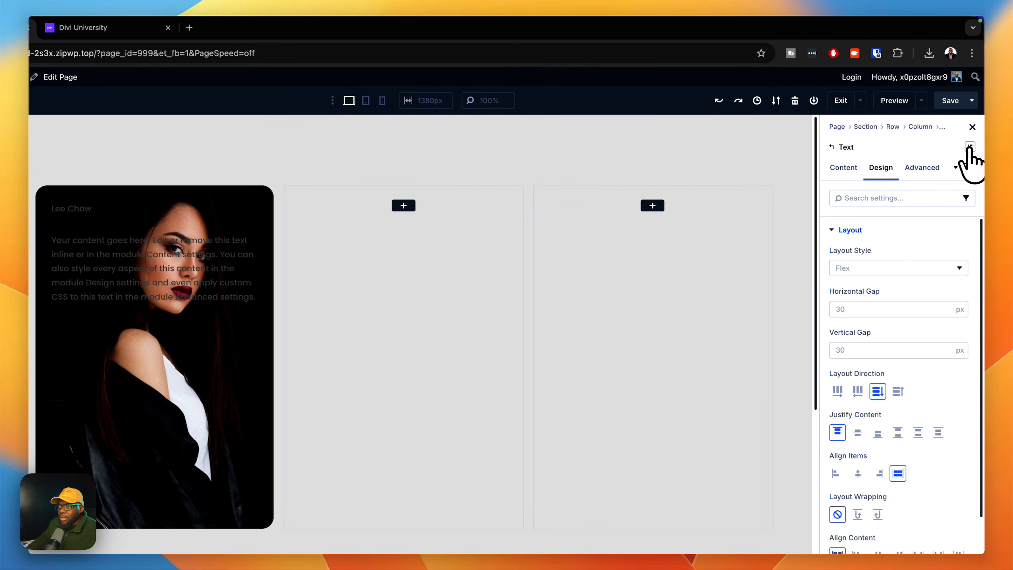
Step: Try the k-text large preset on the name text
left_click(969, 148)
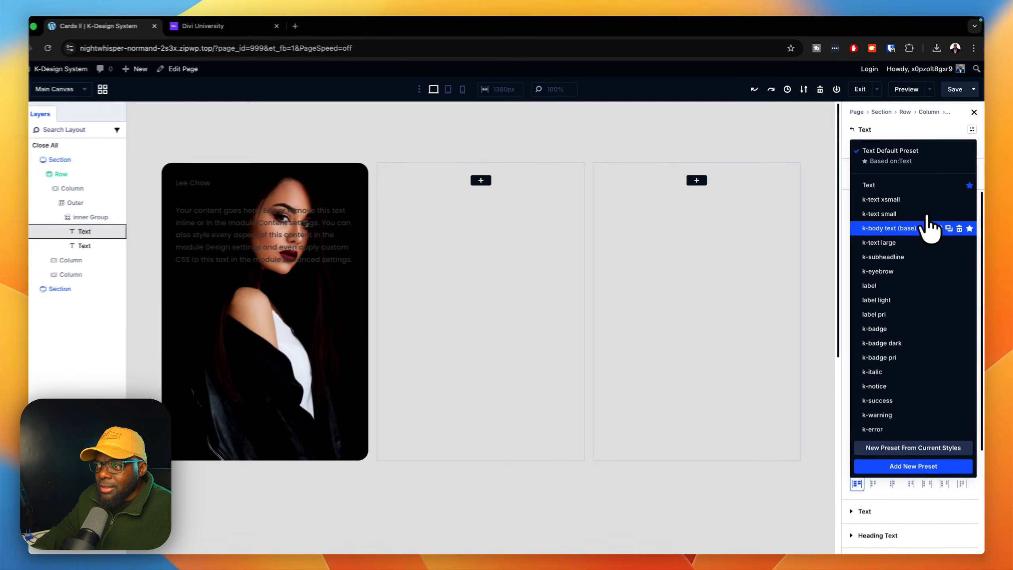
left_click(901, 239)
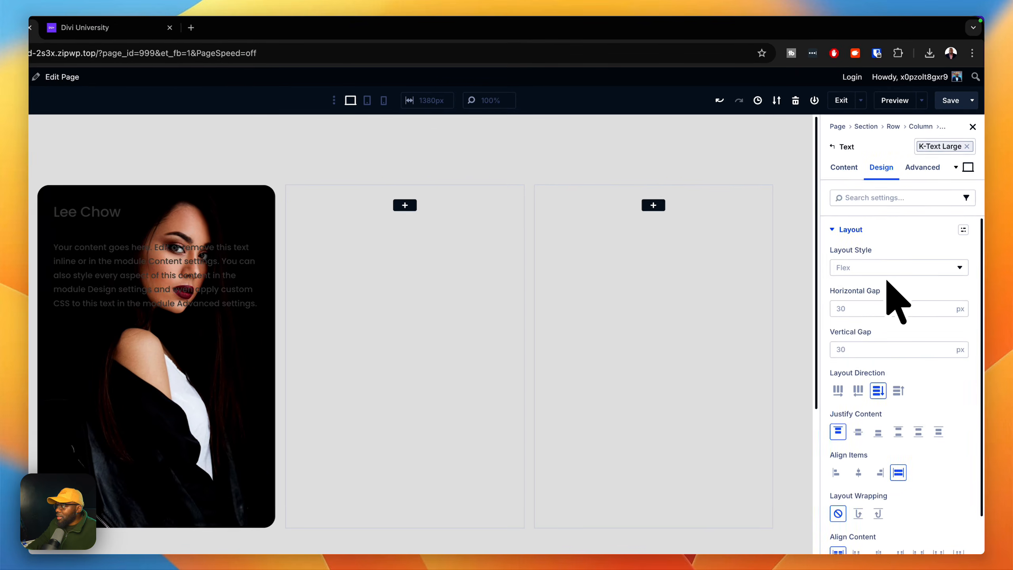
left_click(966, 147)
Step: Apply the k-subheadline module preset and the text light text preset to the name text
left_click(970, 147)
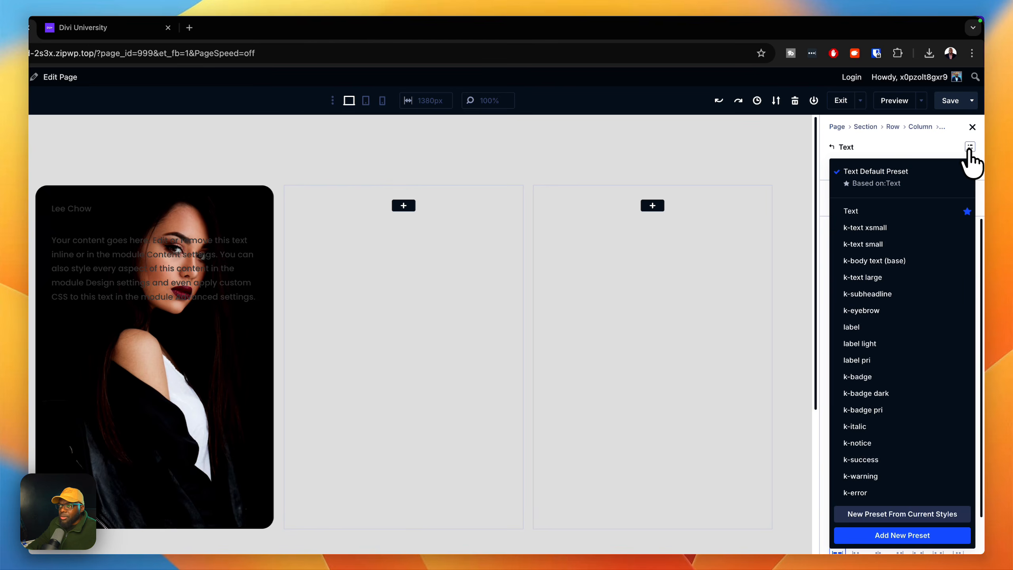
left_click(866, 294)
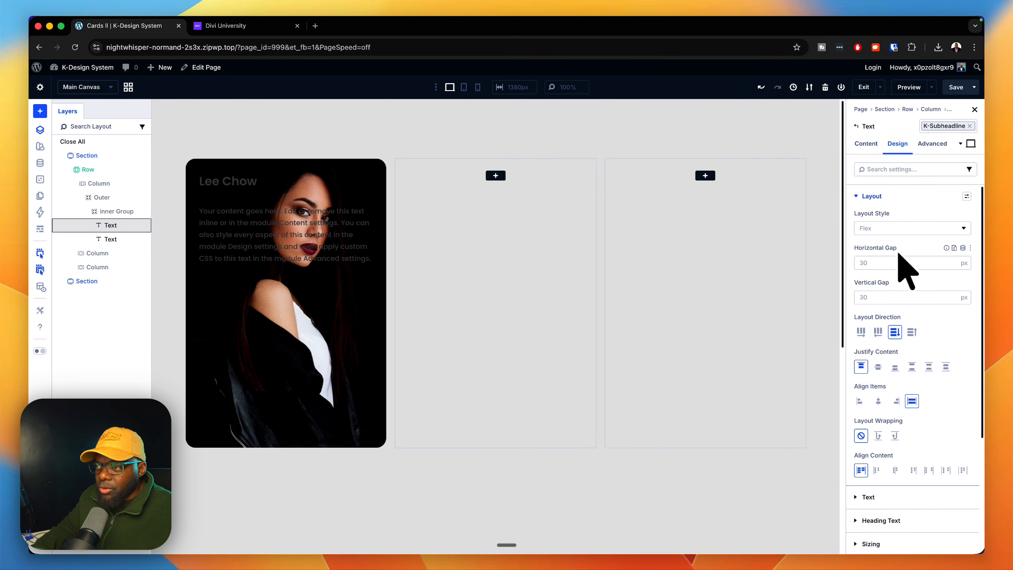
left_click(862, 196)
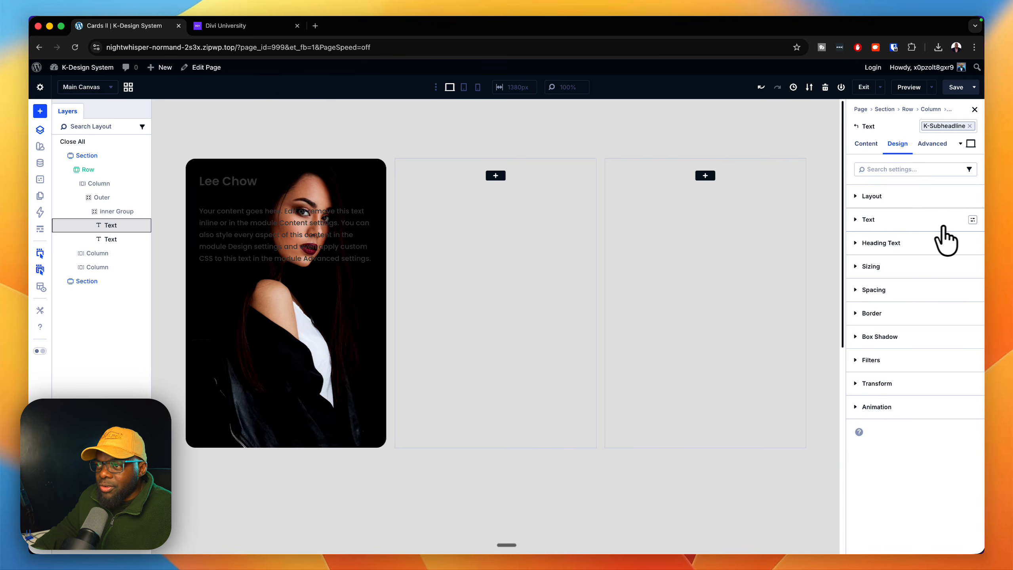
left_click(972, 220)
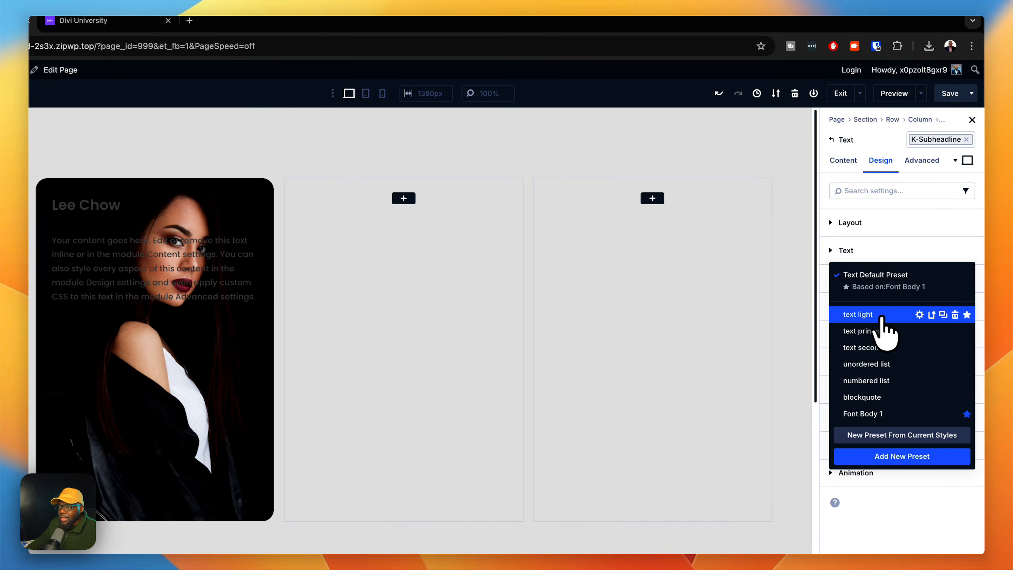
left_click(858, 315)
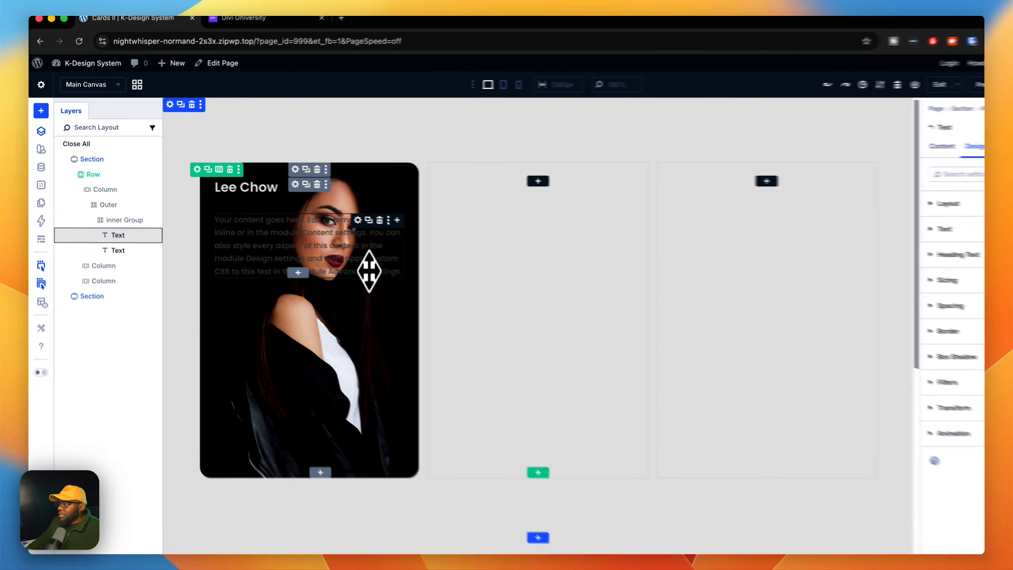
Step: Replace the second text module's body with "Donec nec justo eget felis facilisis fermentum. Aliquam porttitor mauris sit amet orci."
left_click(369, 272)
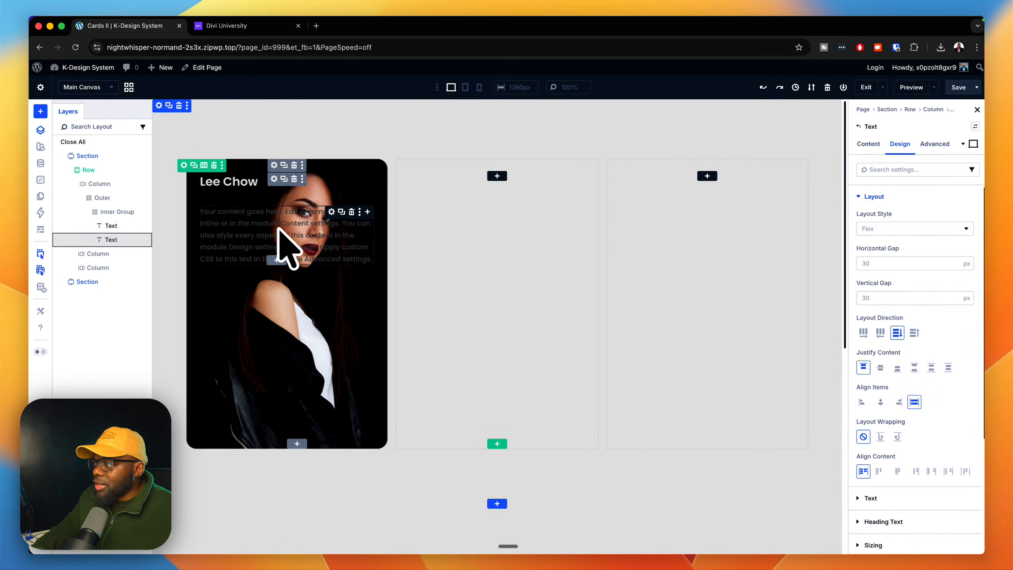
left_click(866, 196)
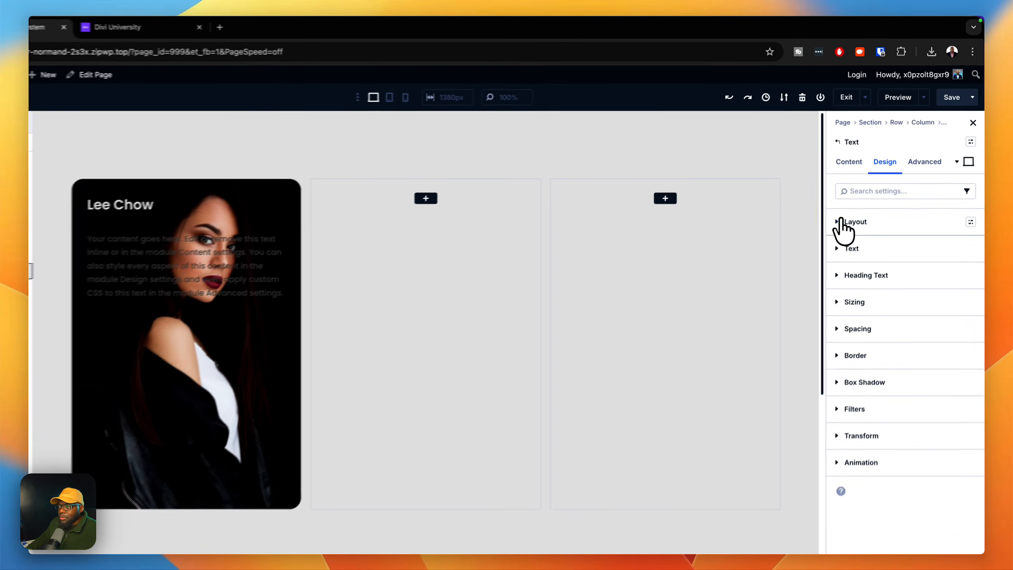
left_click(867, 146)
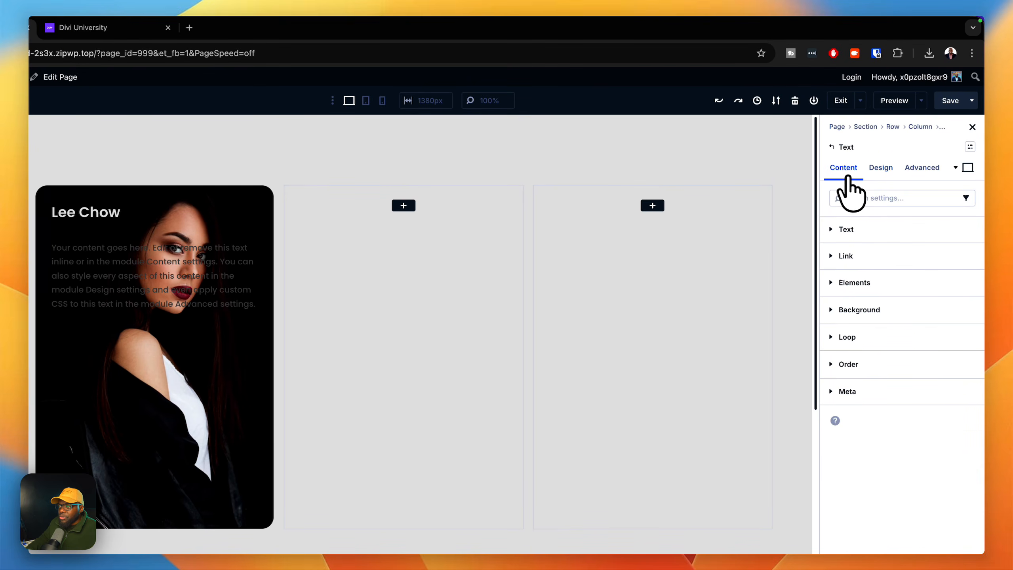
left_click(861, 229)
left_click_drag(950, 369, 834, 316)
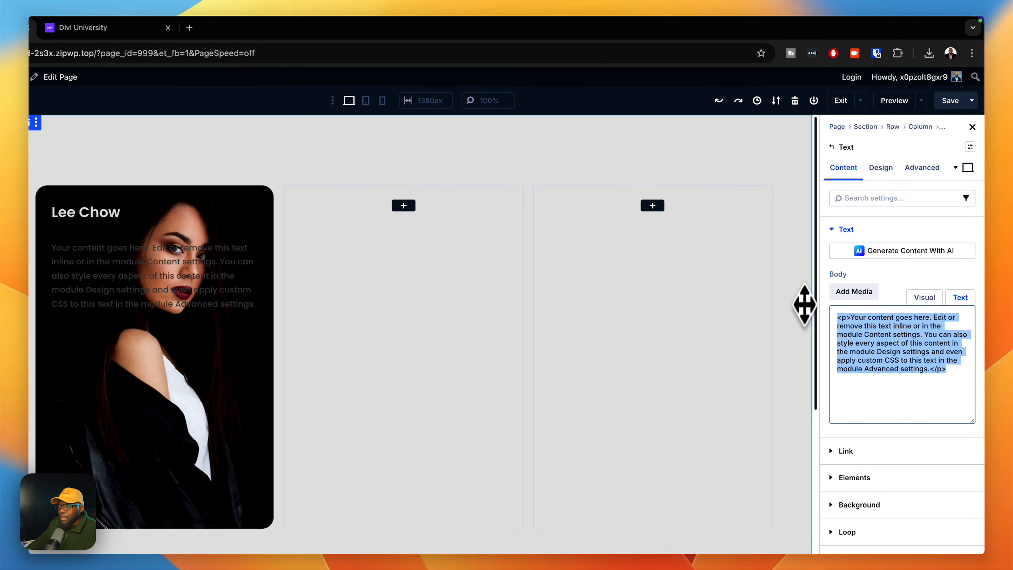
type("Donec nec justo eget felis facilisis fermentum. Aliquam porttitor mauris sit amet orci.")
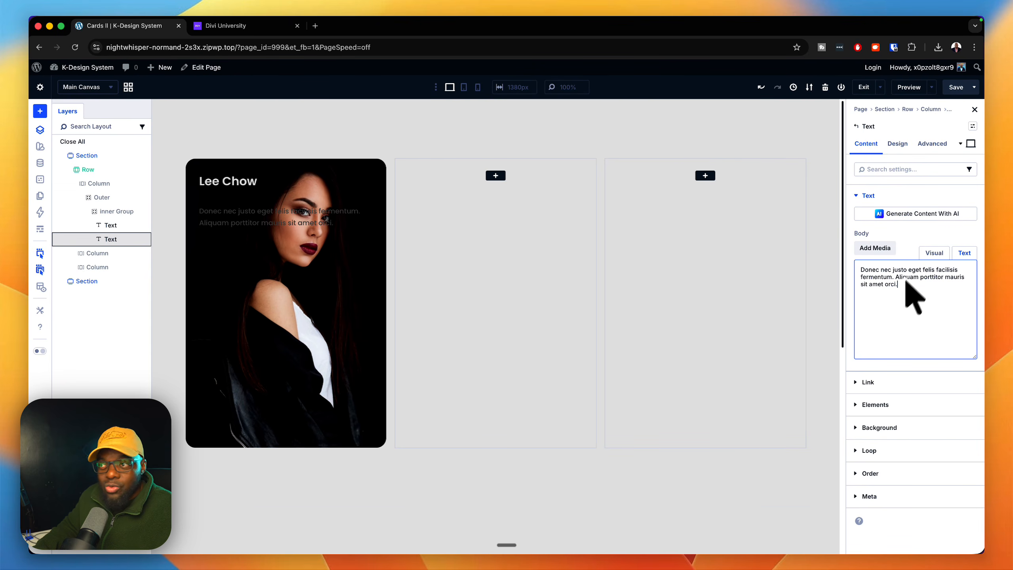
Step: Apply the k-body text (base) preset to the description text and show its design settings
left_click(972, 127)
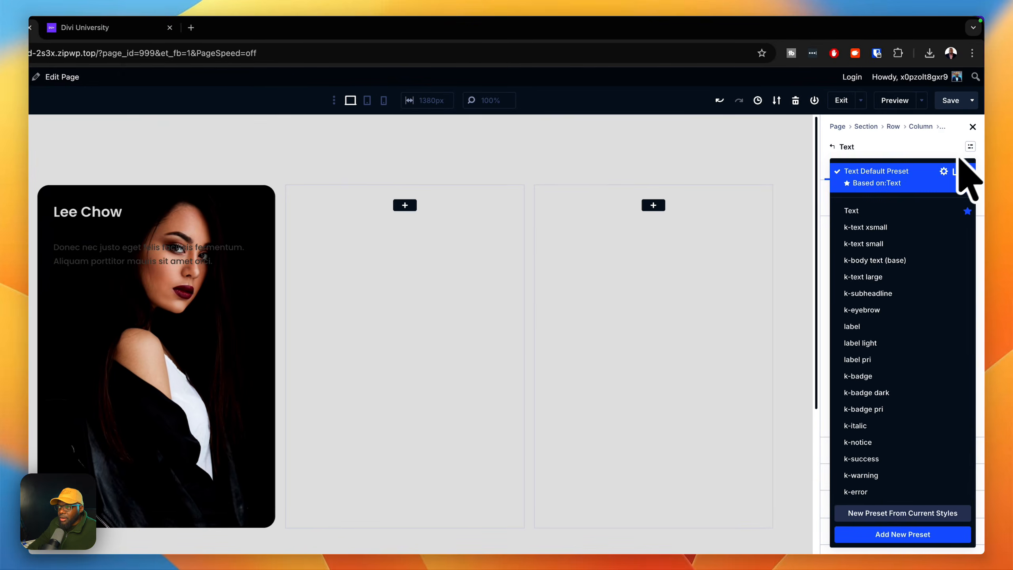
left_click(873, 260)
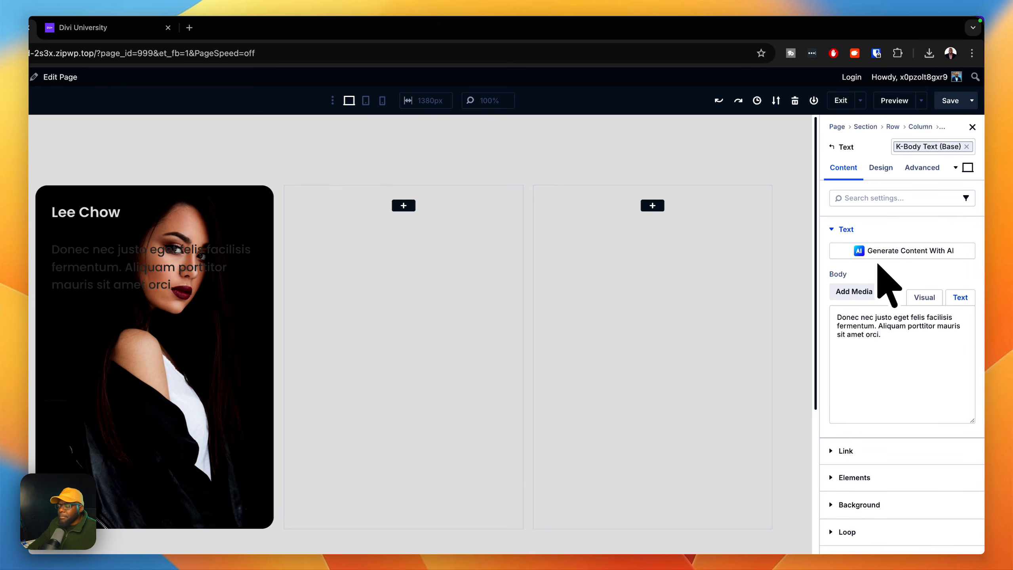
left_click(882, 170)
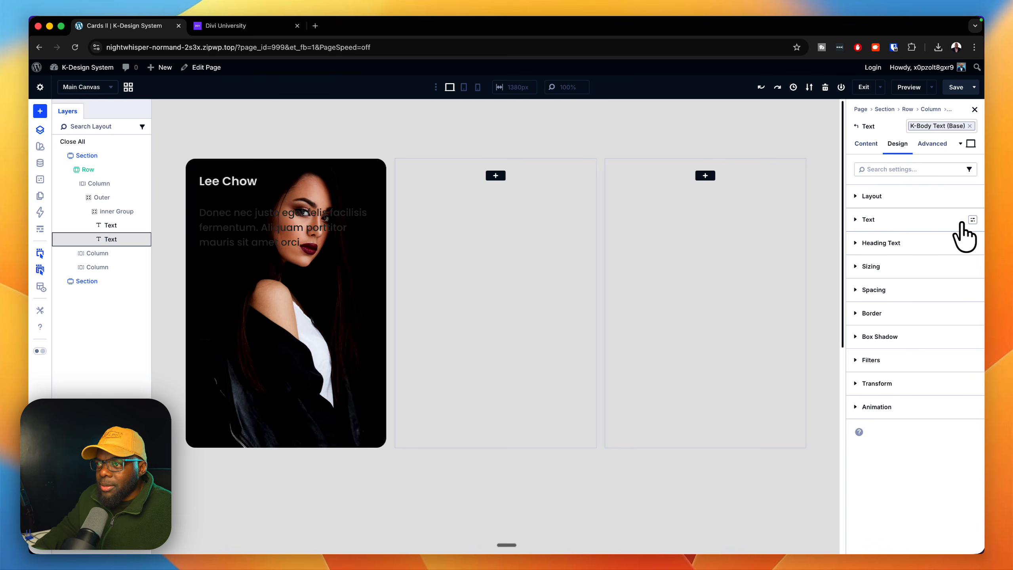
Step: Apply the text light preset to the description text's Text settings
left_click(973, 220)
left_click(894, 276)
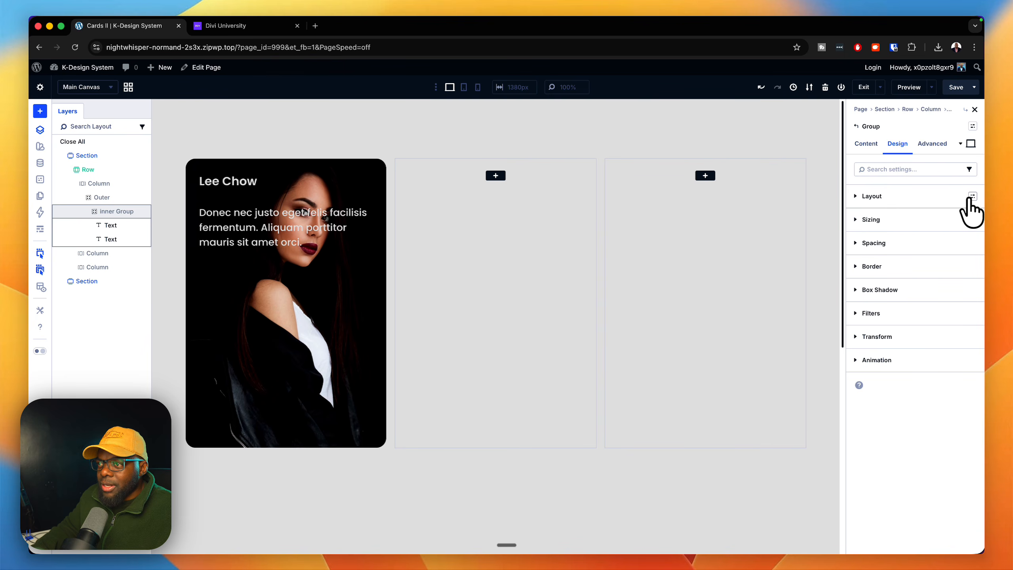
Step: Try the gap small layout preset on the inner group and remove it
left_click(973, 197)
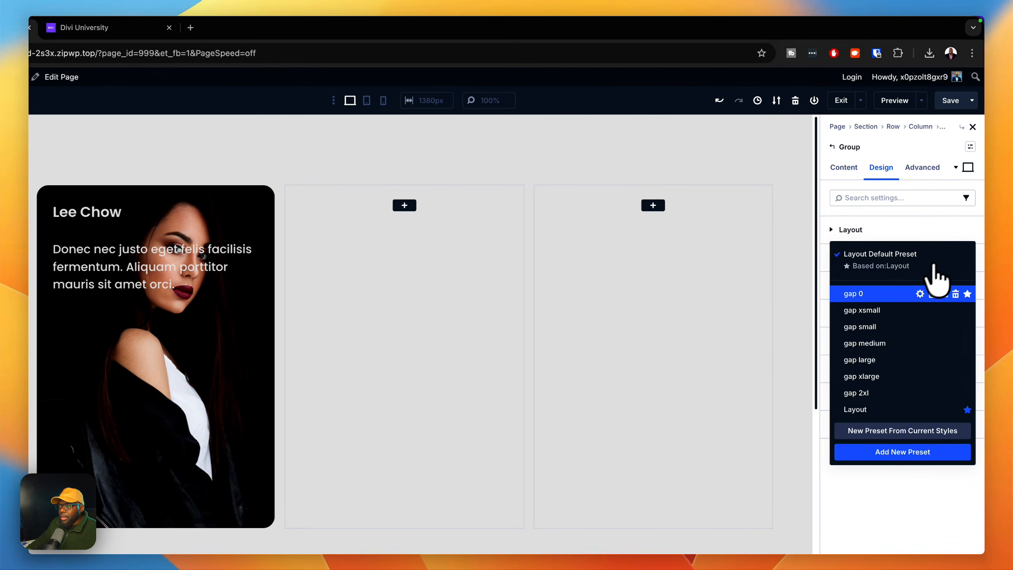
left_click(887, 327)
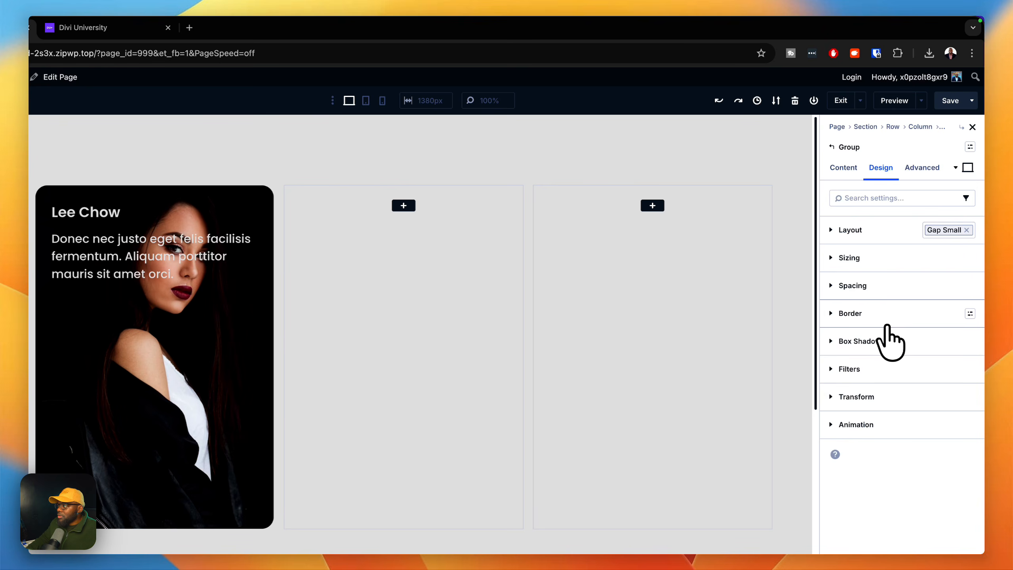
left_click(966, 230)
Step: Apply the gap xsmall layout preset to the inner group
left_click(969, 230)
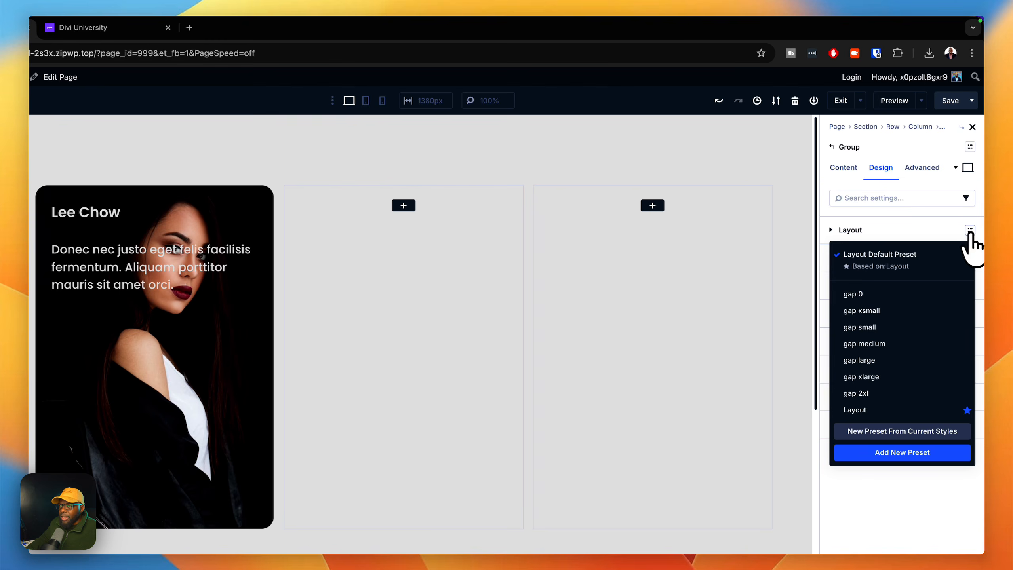
left_click(883, 311)
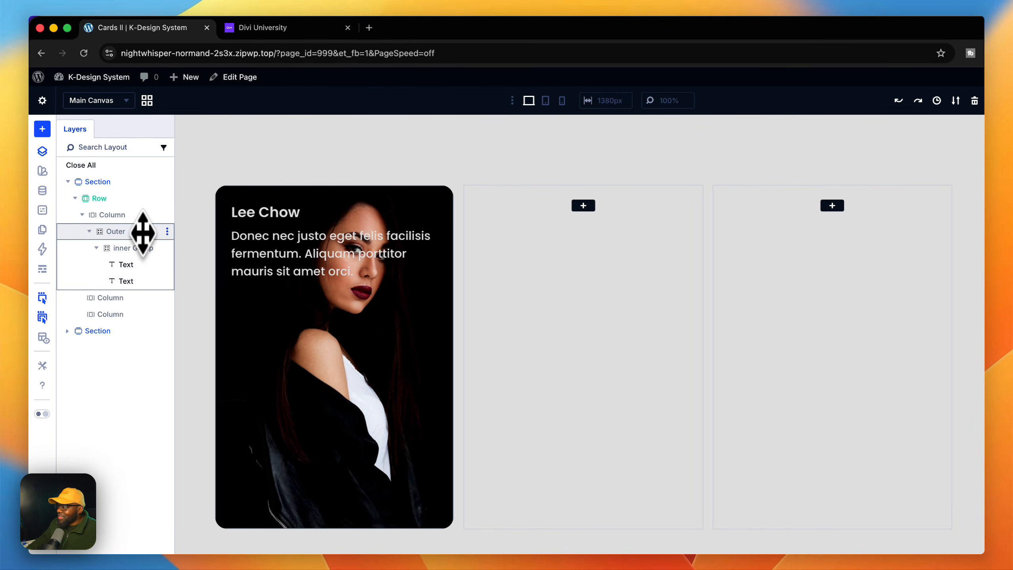
Step: Set the outer group's justify content to End so the text sits at the card's lower edge
left_click(143, 233)
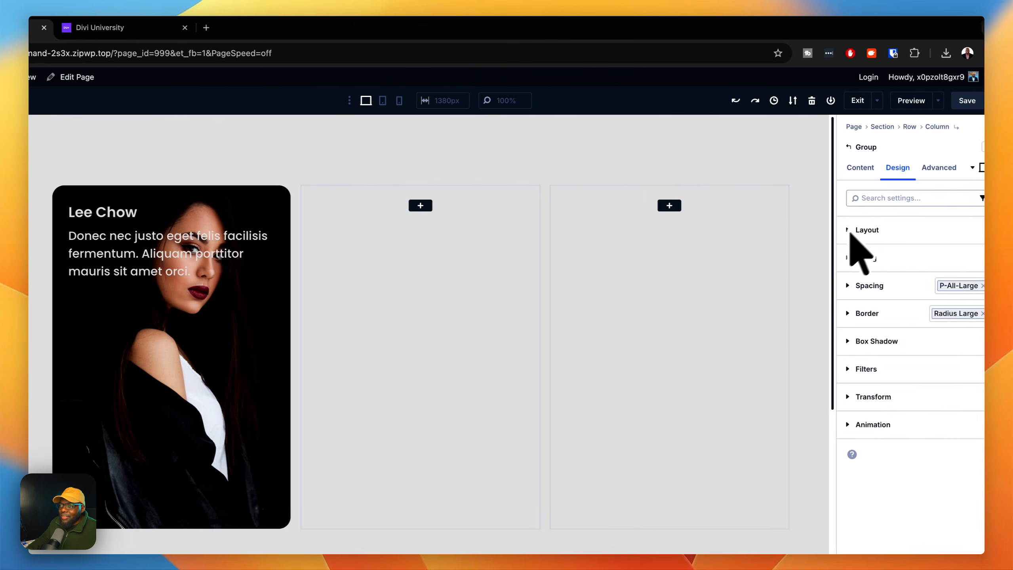
left_click(860, 231)
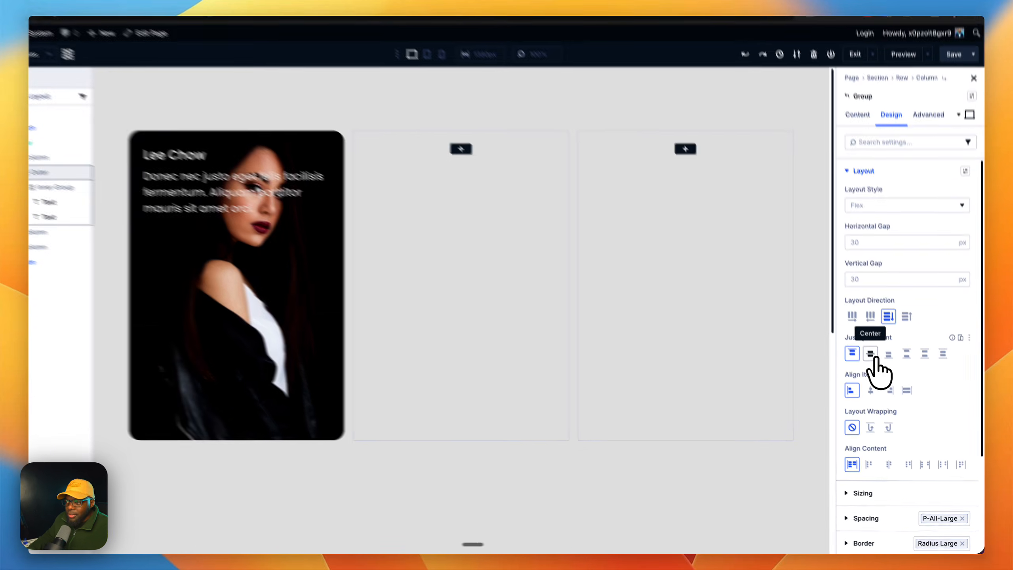
left_click(877, 367)
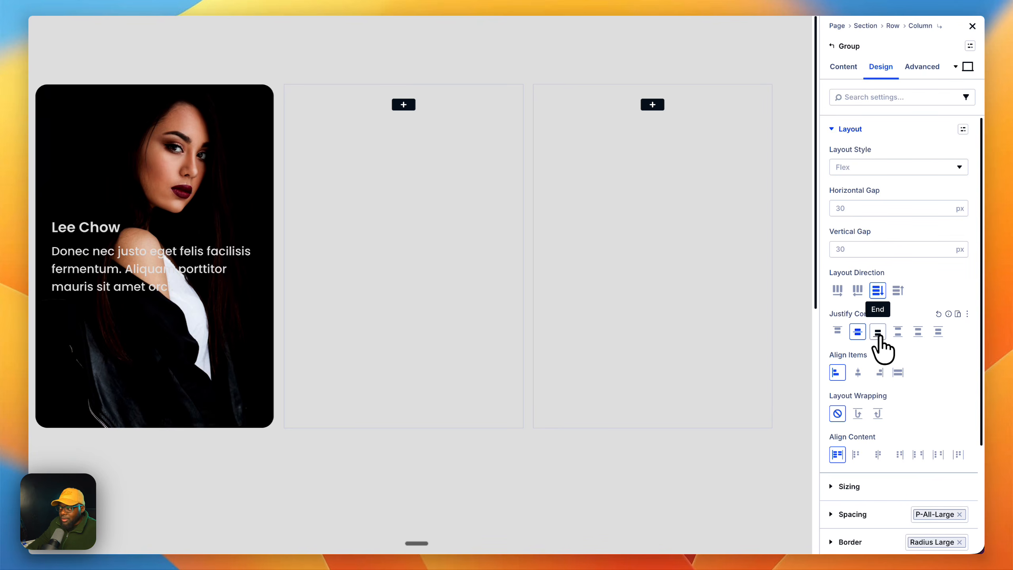
left_click(878, 333)
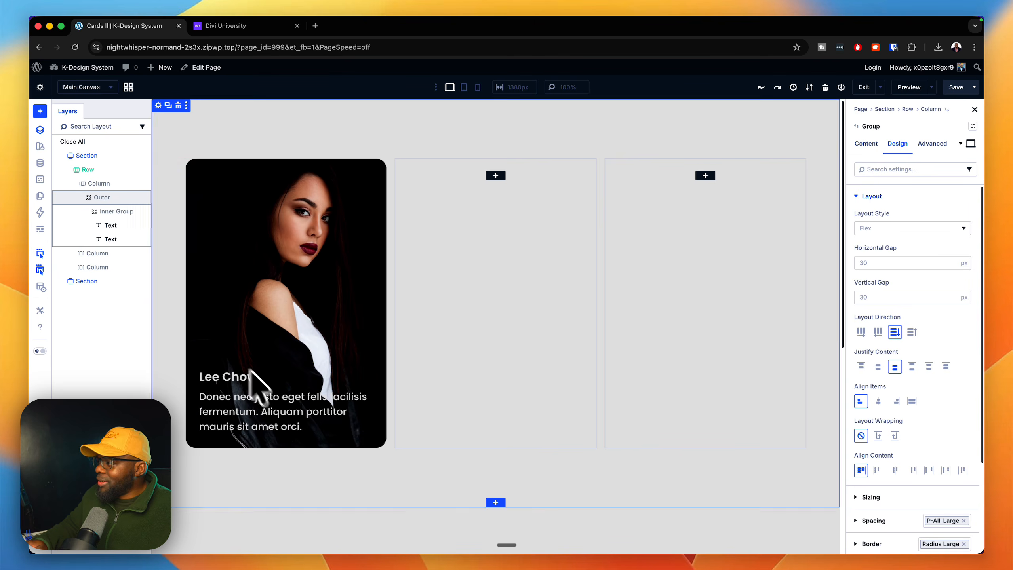
Step: Insert a Group module below the inner group in the first column's outer group
left_click(117, 213)
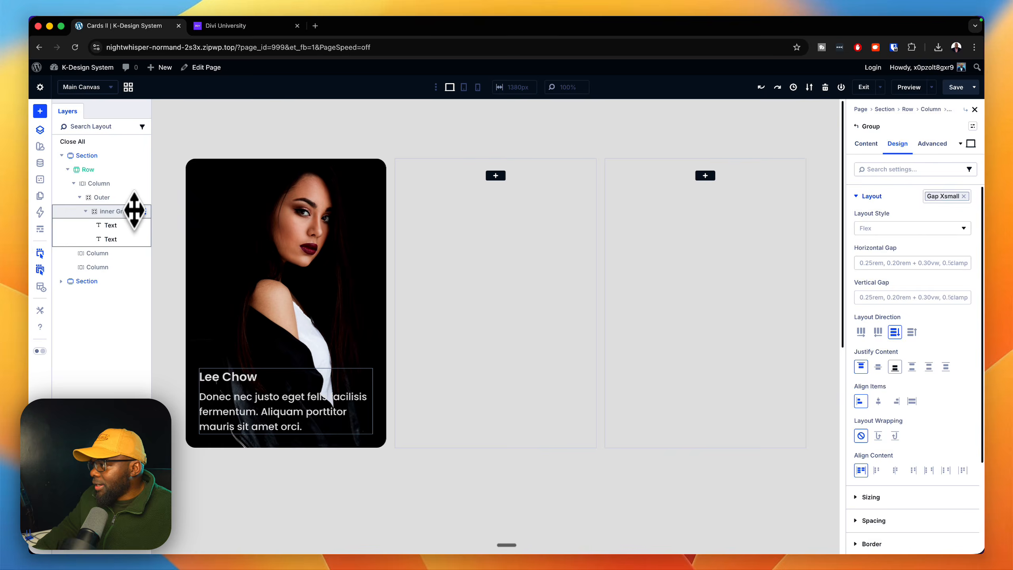
right_click(138, 213)
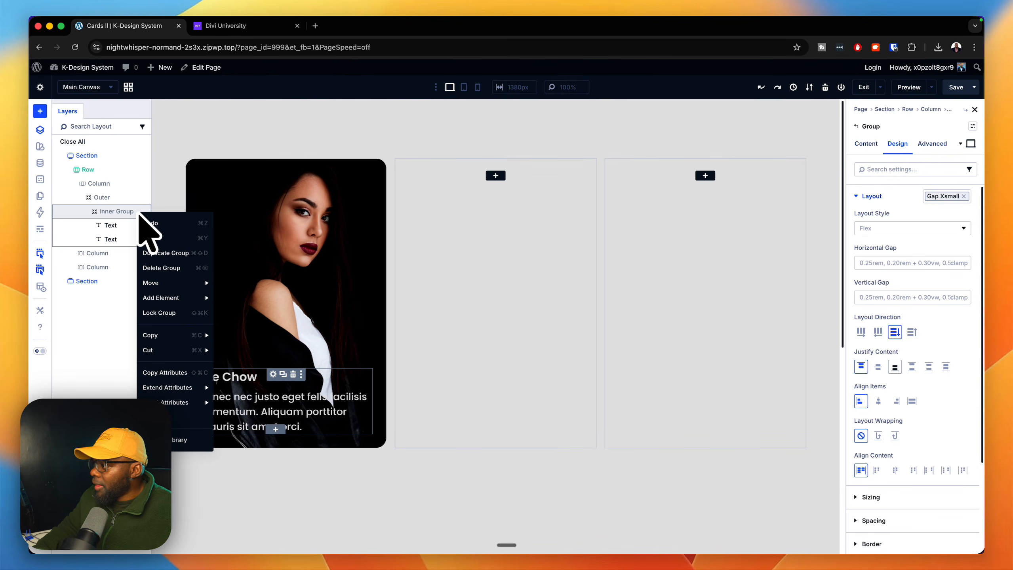
mouse_move(156, 298)
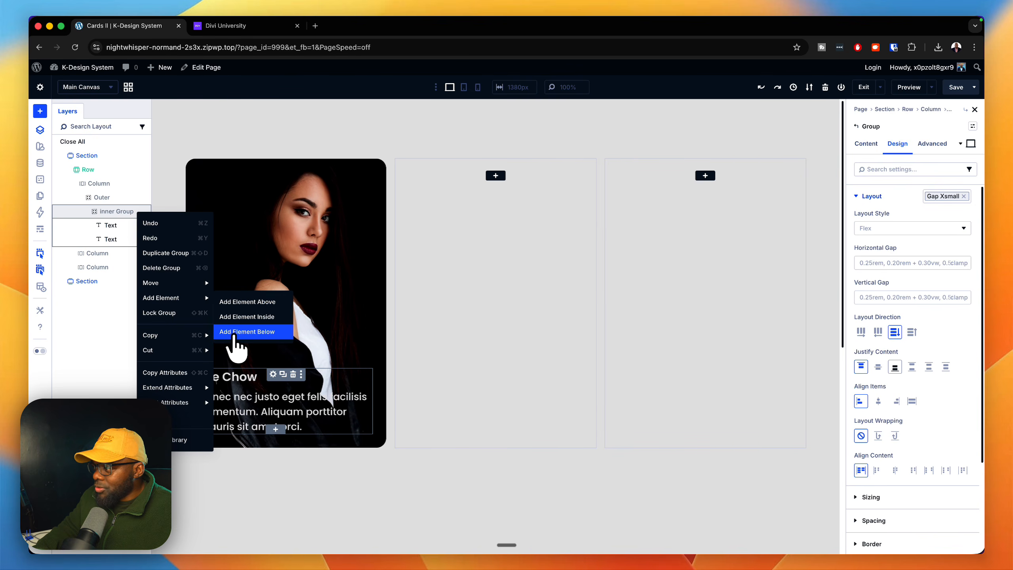
left_click(239, 333)
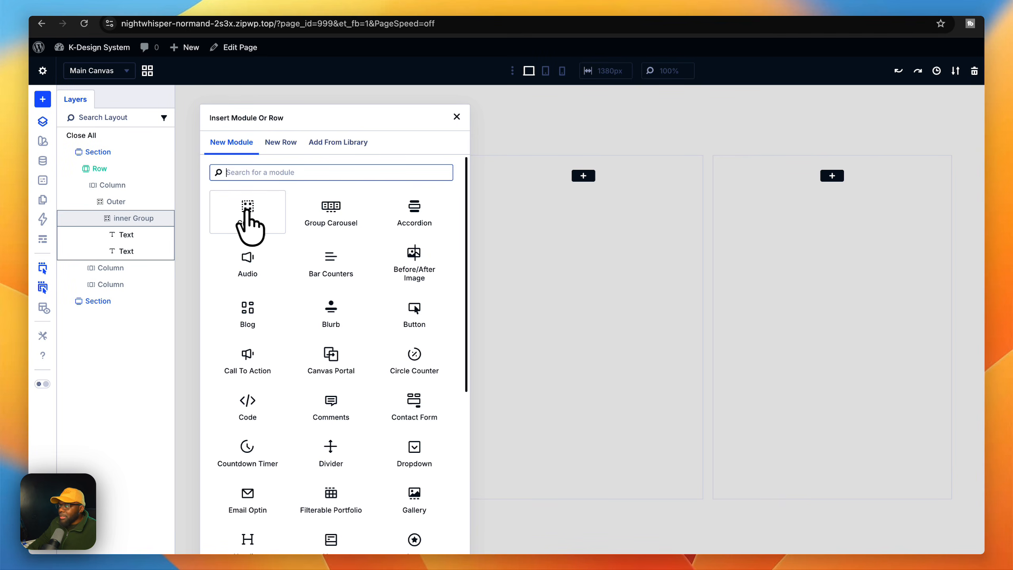
left_click(245, 211)
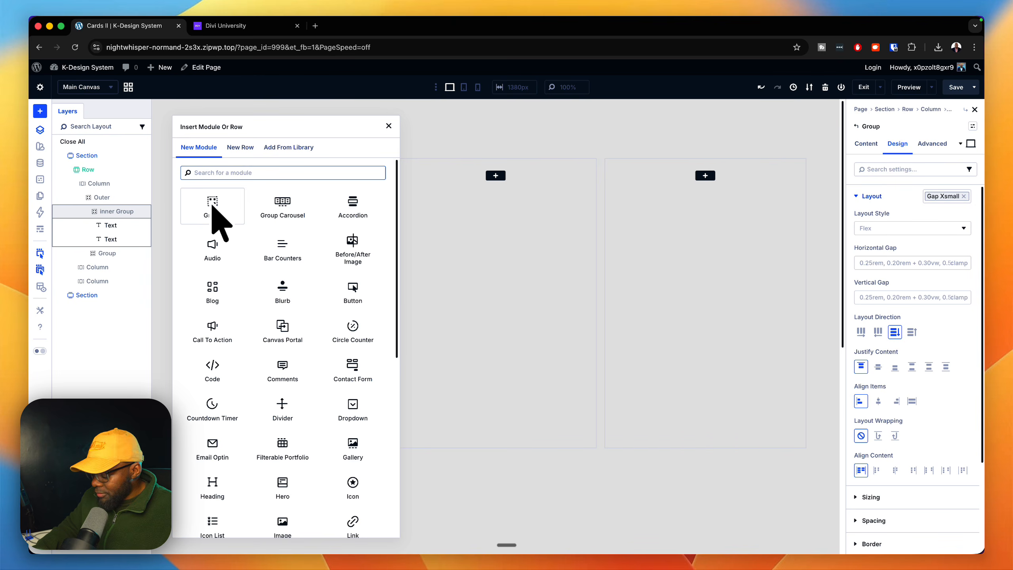
Step: Insert an Icon module into the new group and rename the group as "bottom Group"
type("icon")
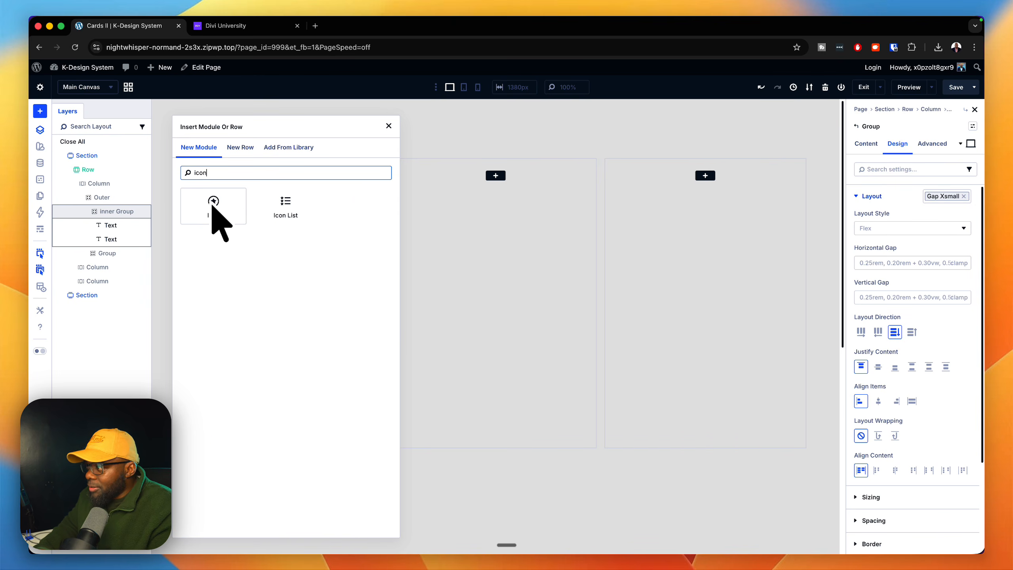
left_click(212, 211)
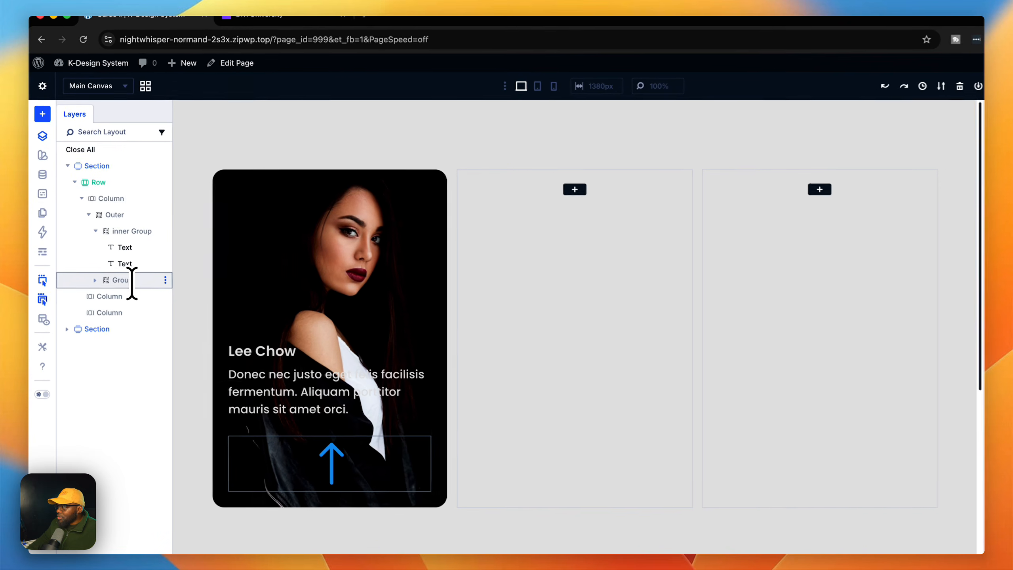
double_click(130, 283)
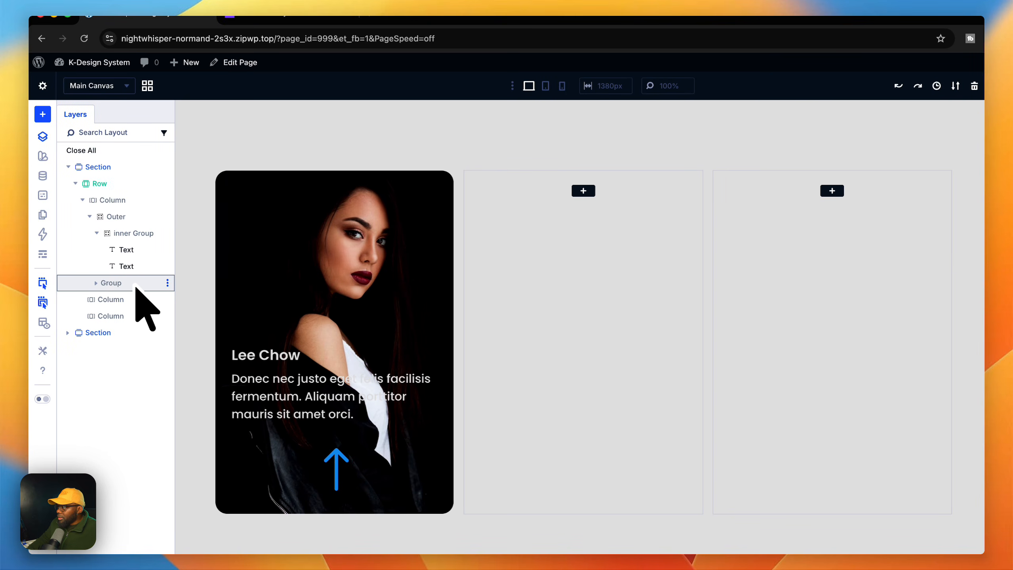
type("bottom")
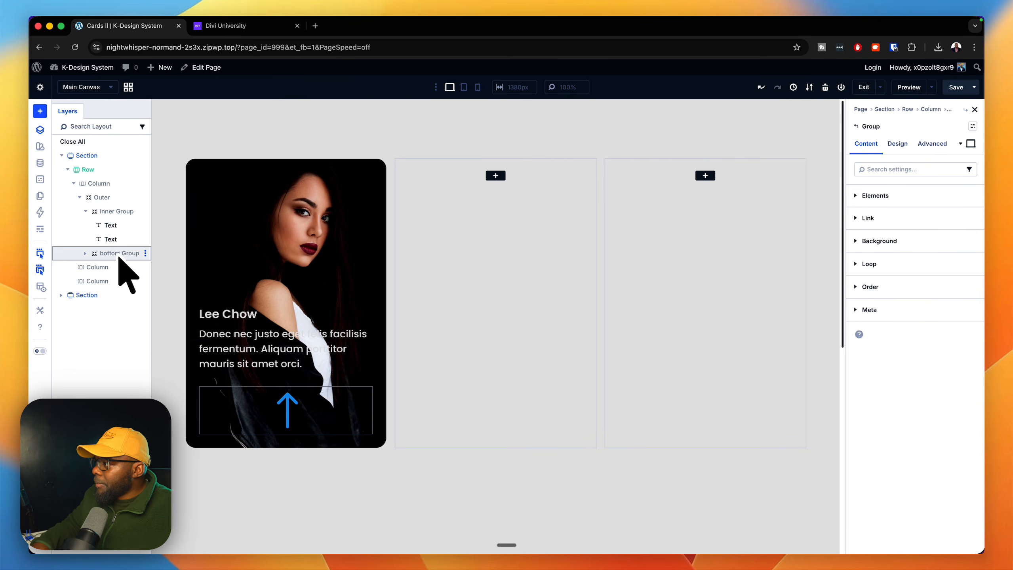
Step: Insert a Text module inside the Icon module of the bottom Group
left_click(85, 253)
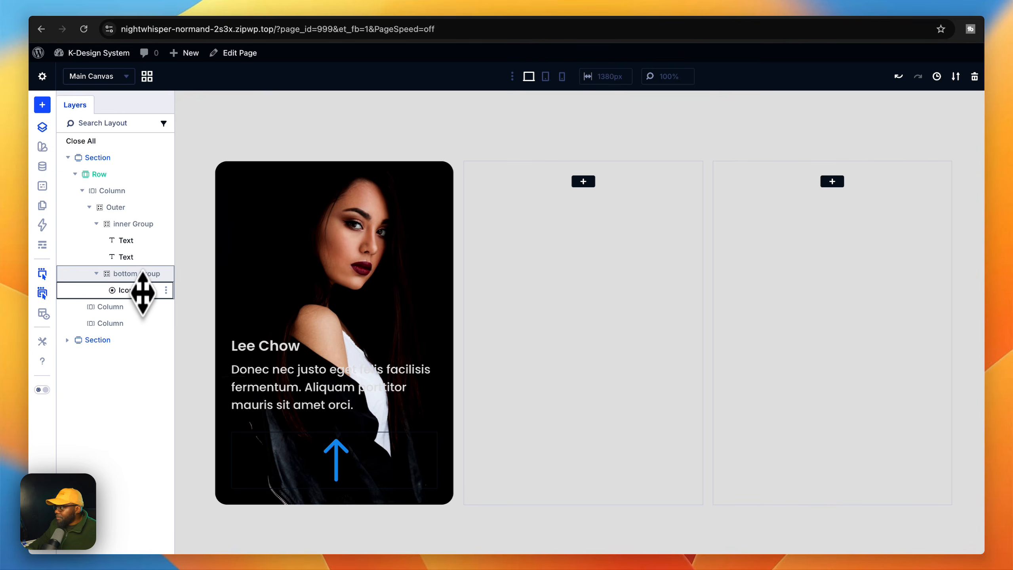
right_click(144, 291)
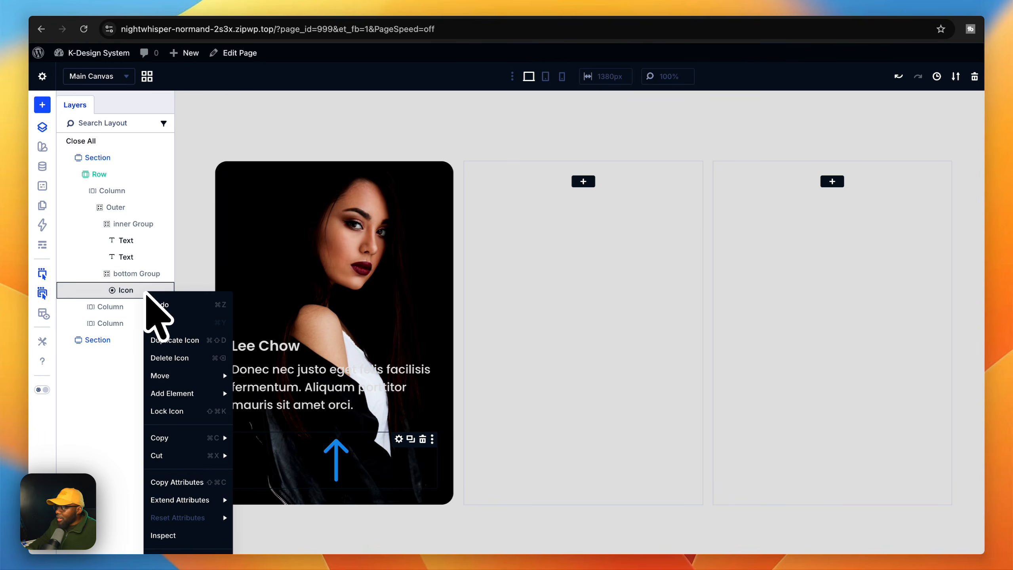
mouse_move(172, 393)
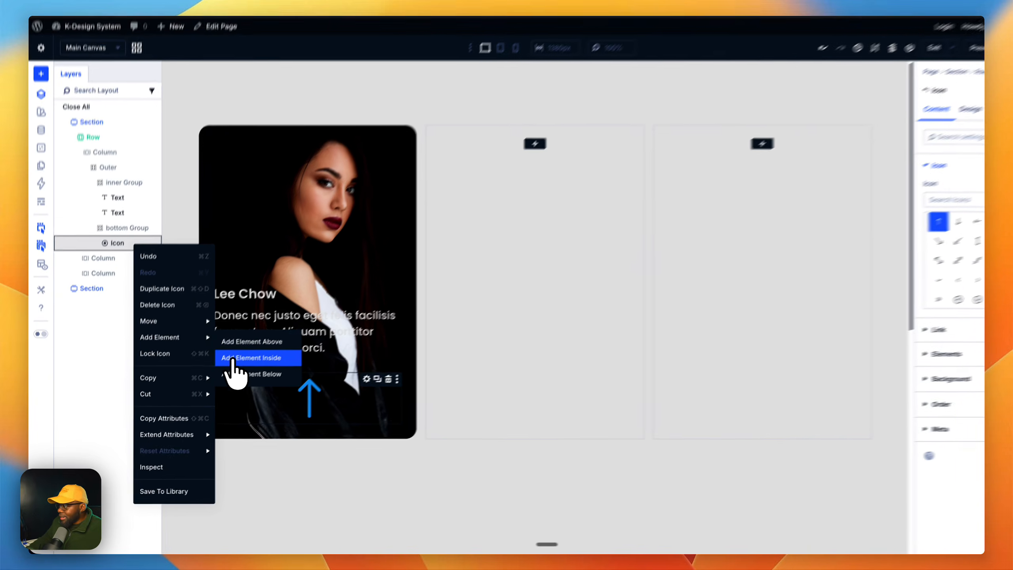
left_click(223, 373)
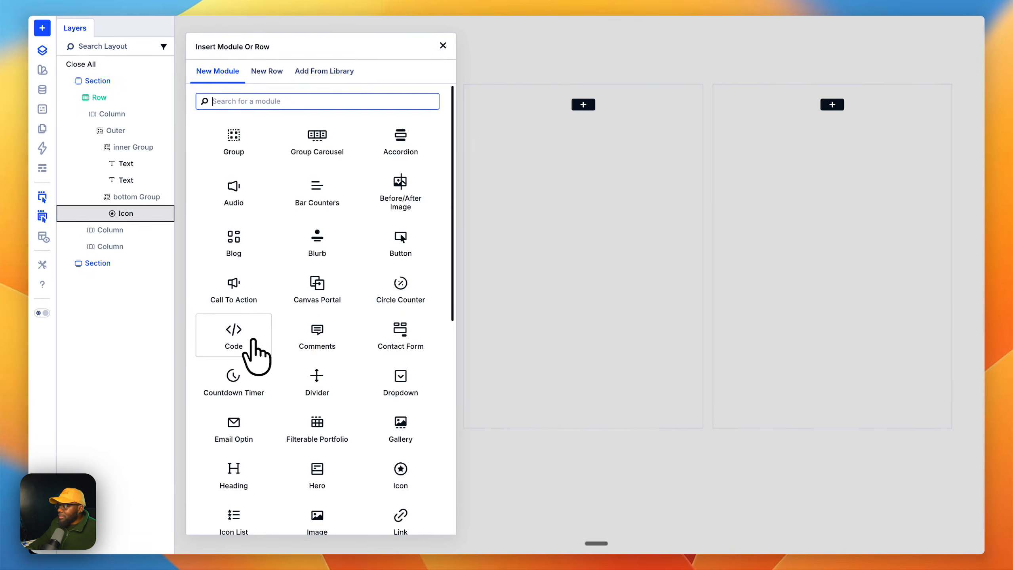
type("text")
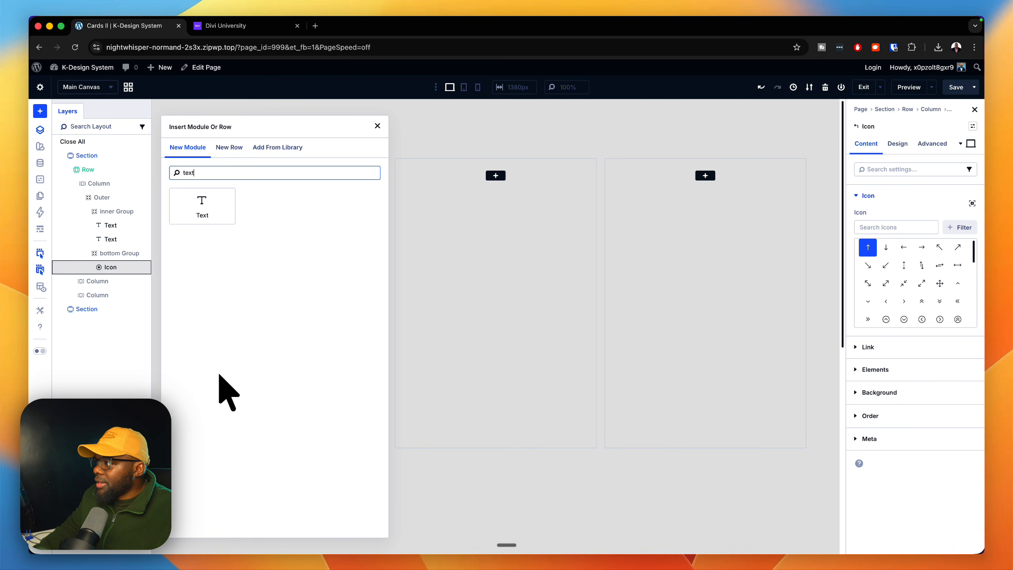
left_click(201, 206)
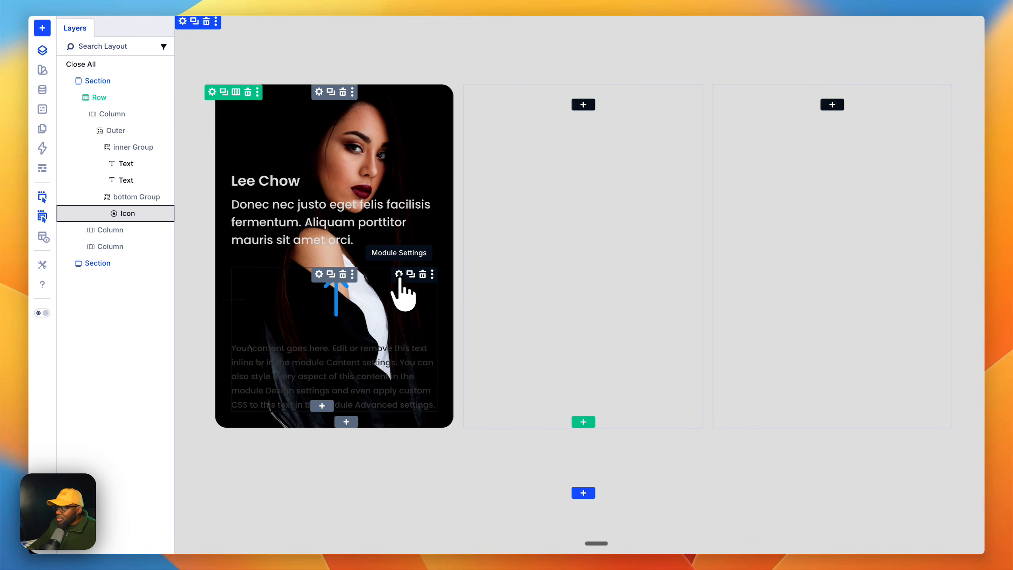
Step: Set the Icon module's layout direction to Row so its icon and text sit side by side
left_click(363, 371)
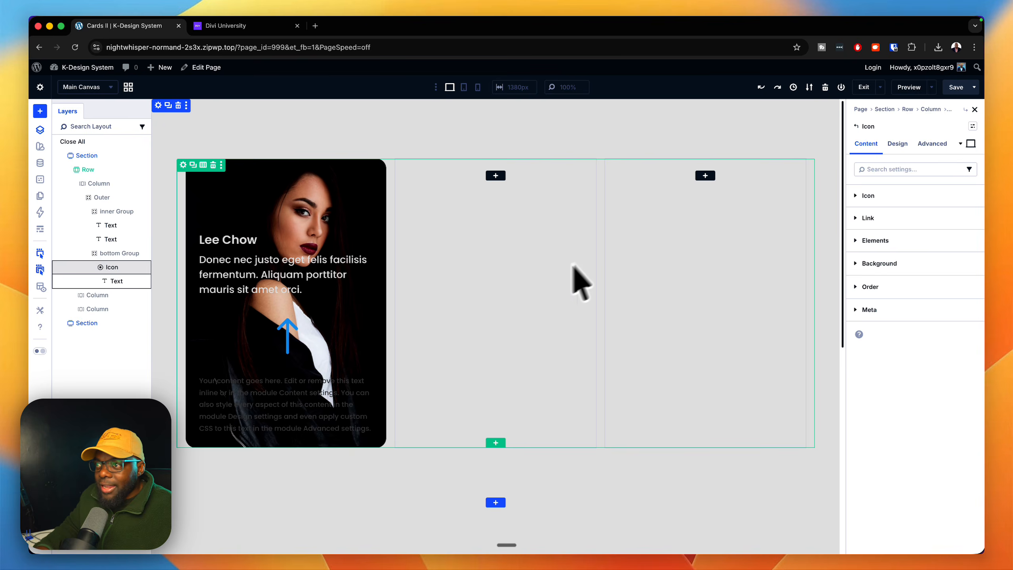
left_click(897, 144)
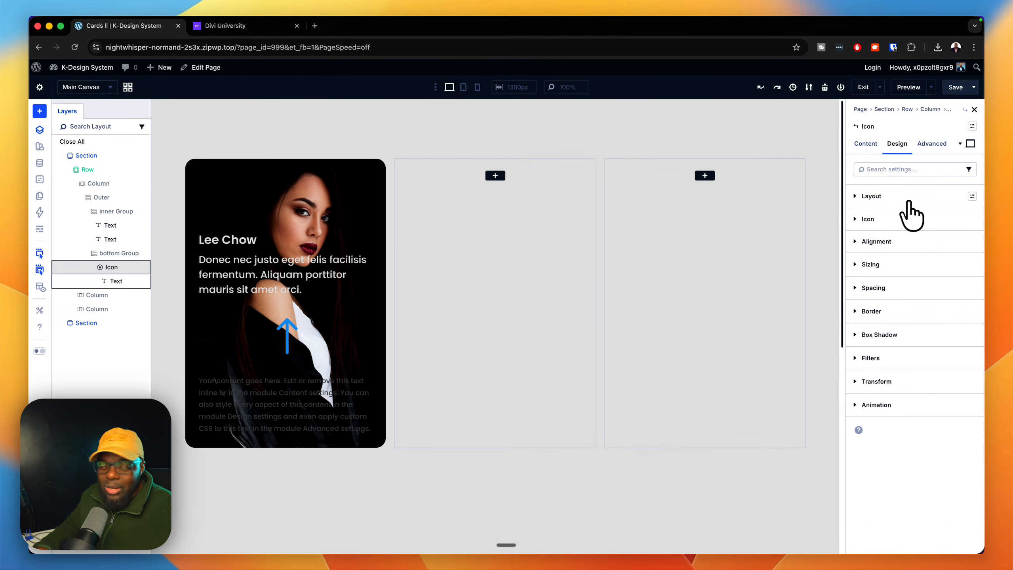
left_click(908, 202)
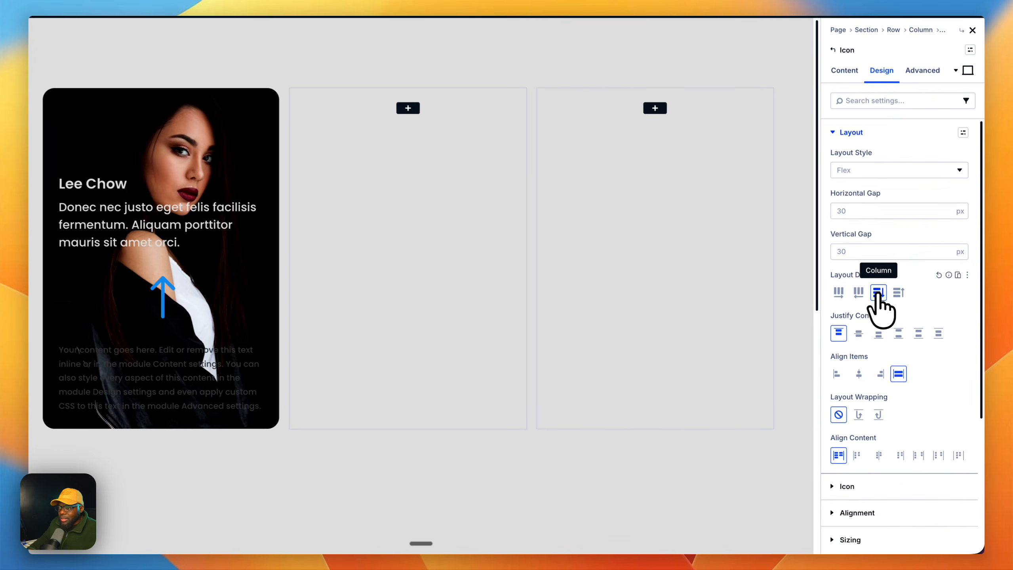
left_click(894, 331)
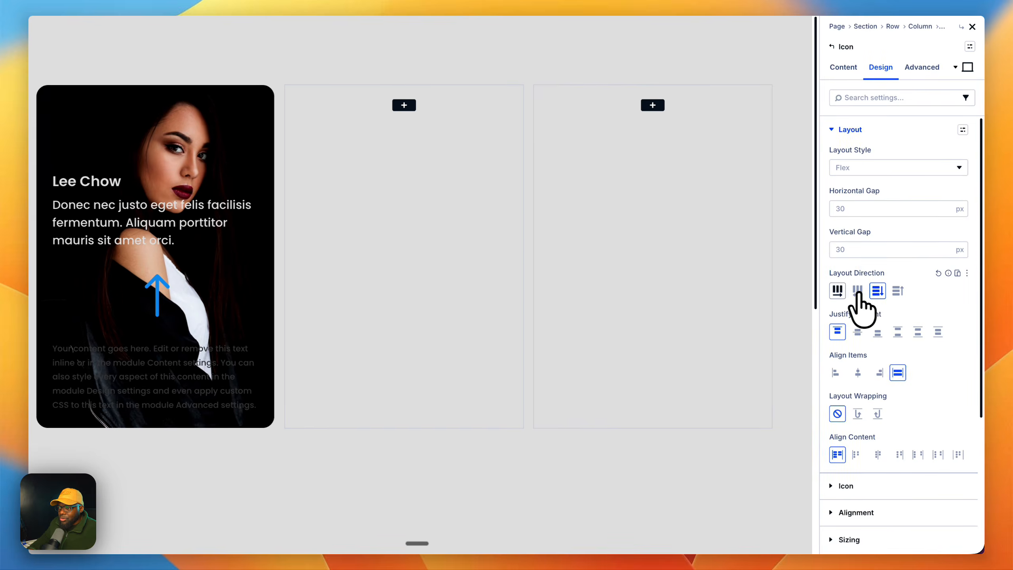
left_click(840, 291)
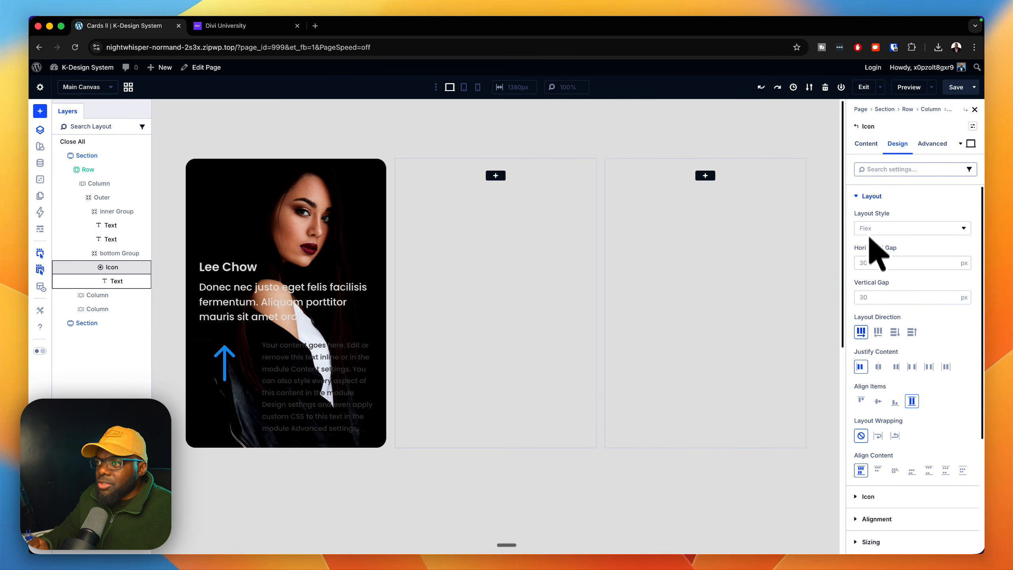
left_click(867, 196)
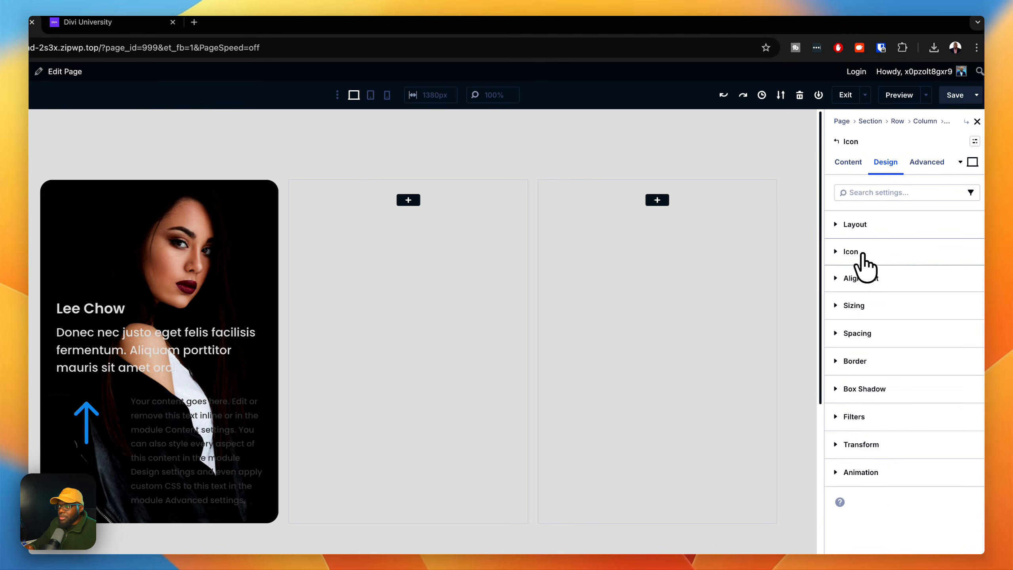
Step: Apply the Icon small module preset to the Icon module
left_click(862, 256)
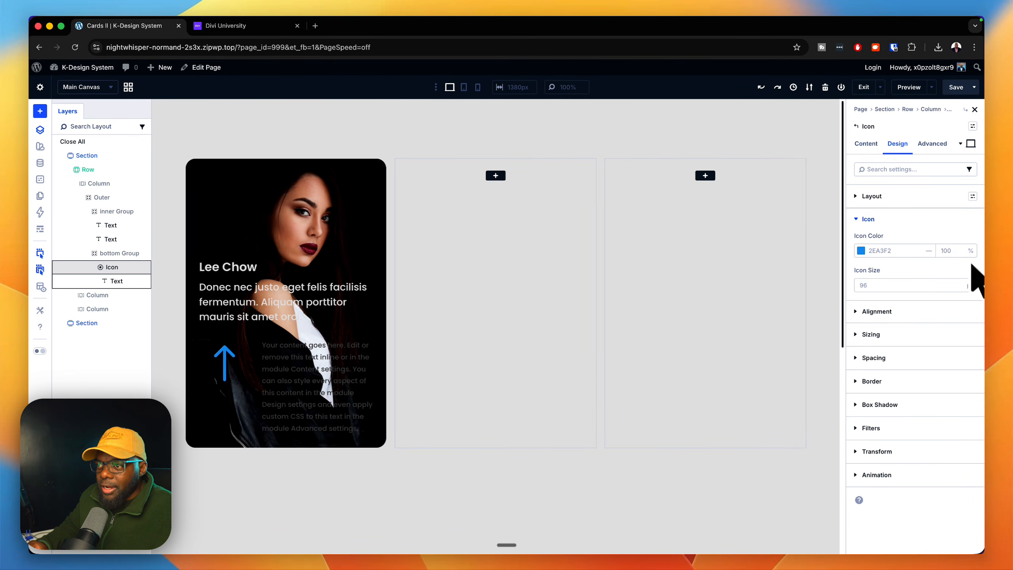
left_click(972, 127)
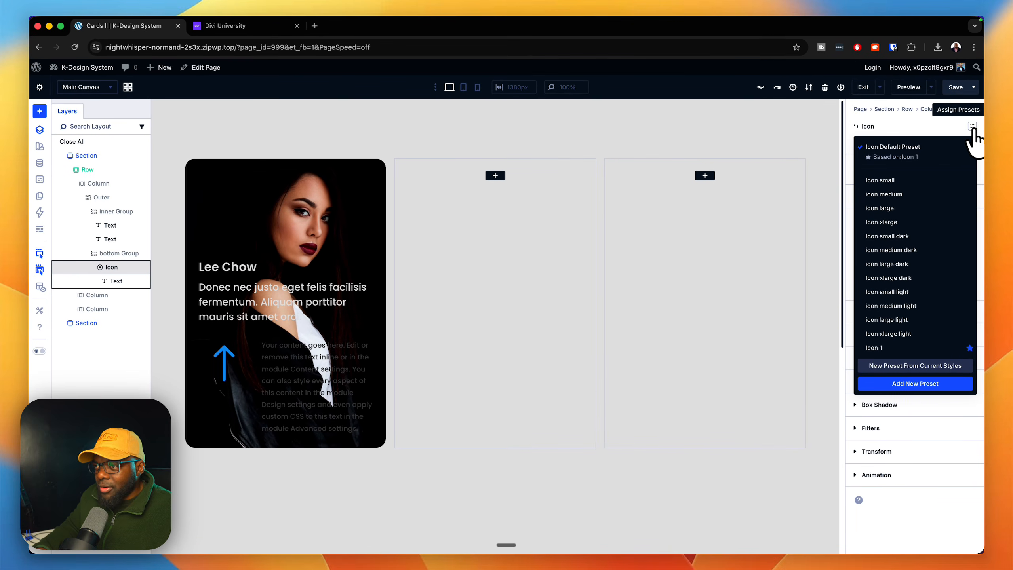
left_click(910, 180)
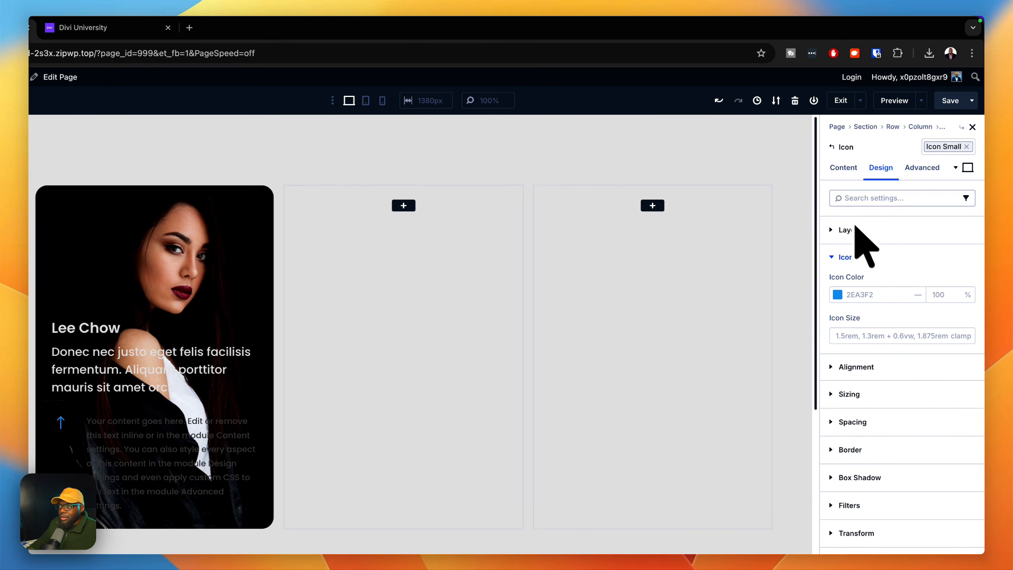
Step: Search the icon library for "person" and set the Icon module's icon to the outlined person inside a circle
left_click(846, 171)
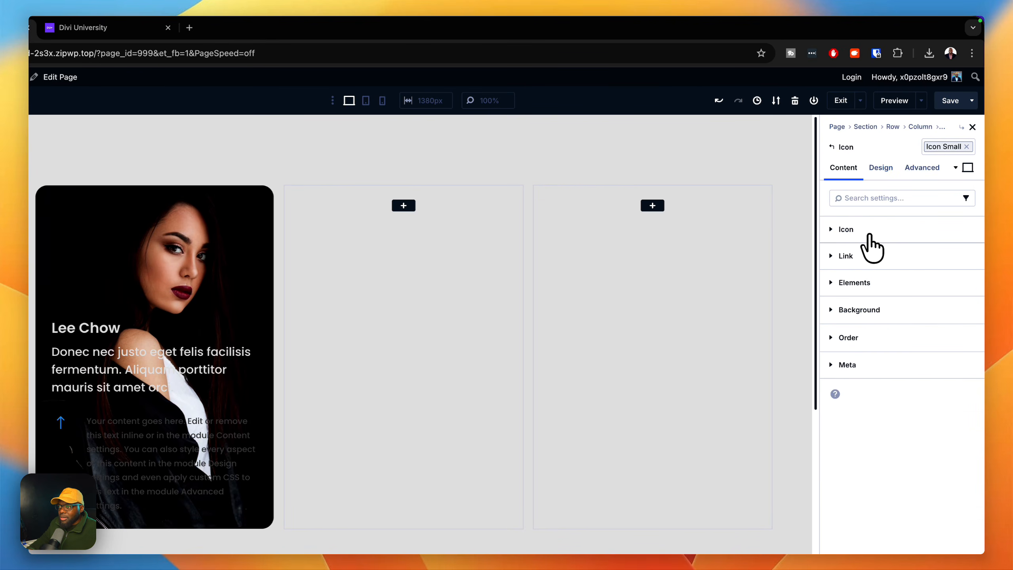
left_click(846, 230)
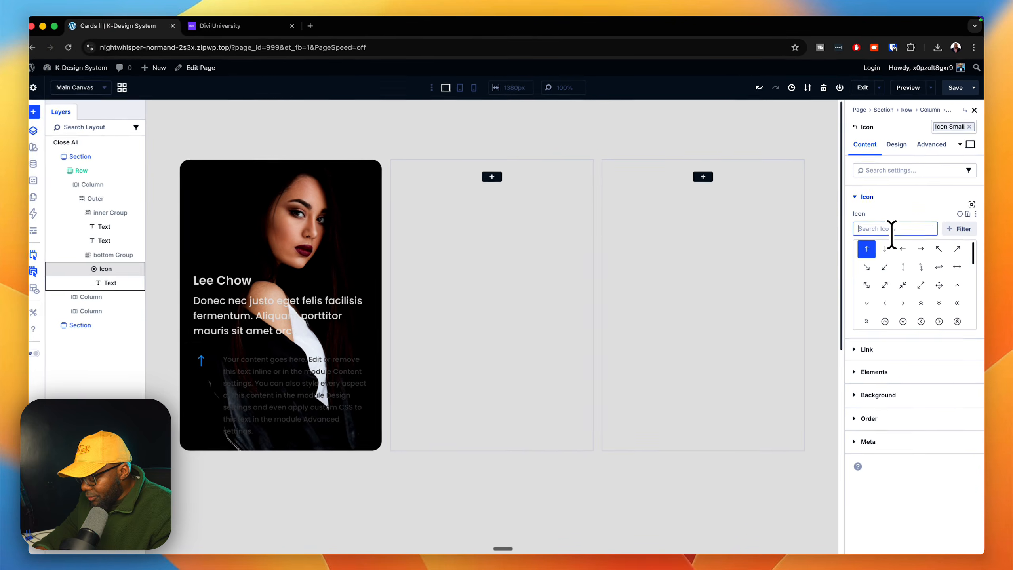
type("people")
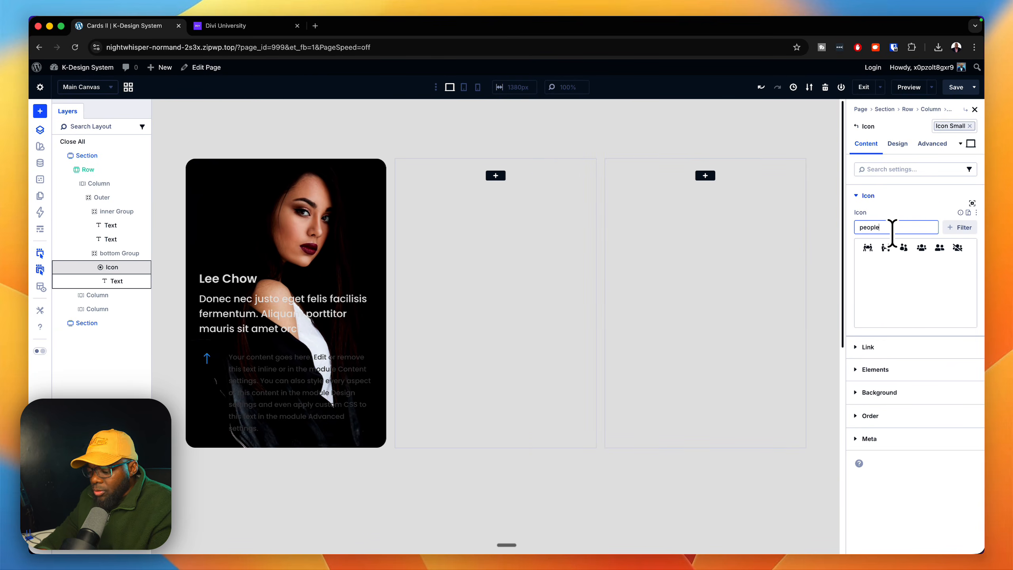
key("BackSpace")
key("BackSpace")
key("BackSpace")
key("BackSpace")
key("BackSpace")
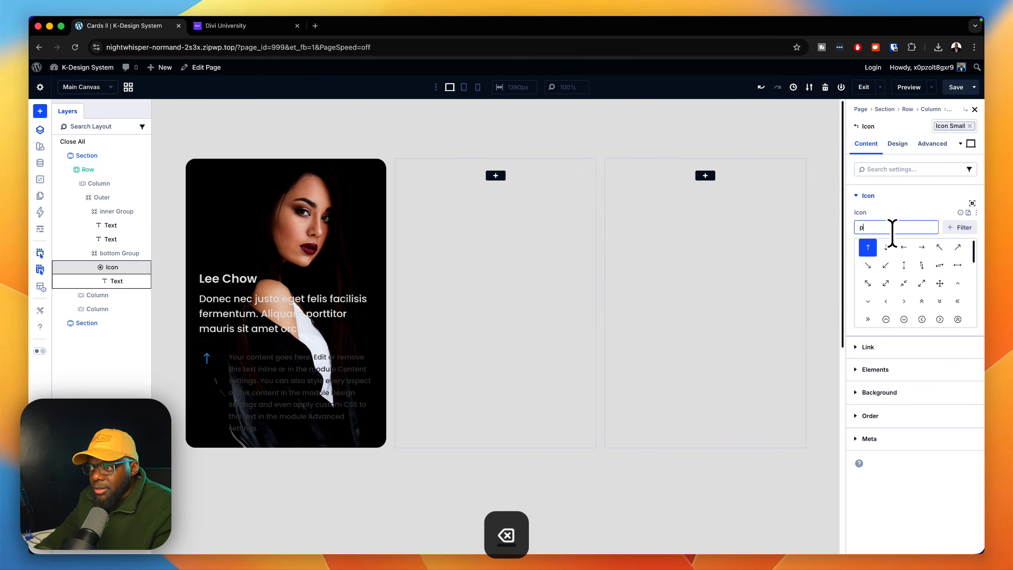
type("erson")
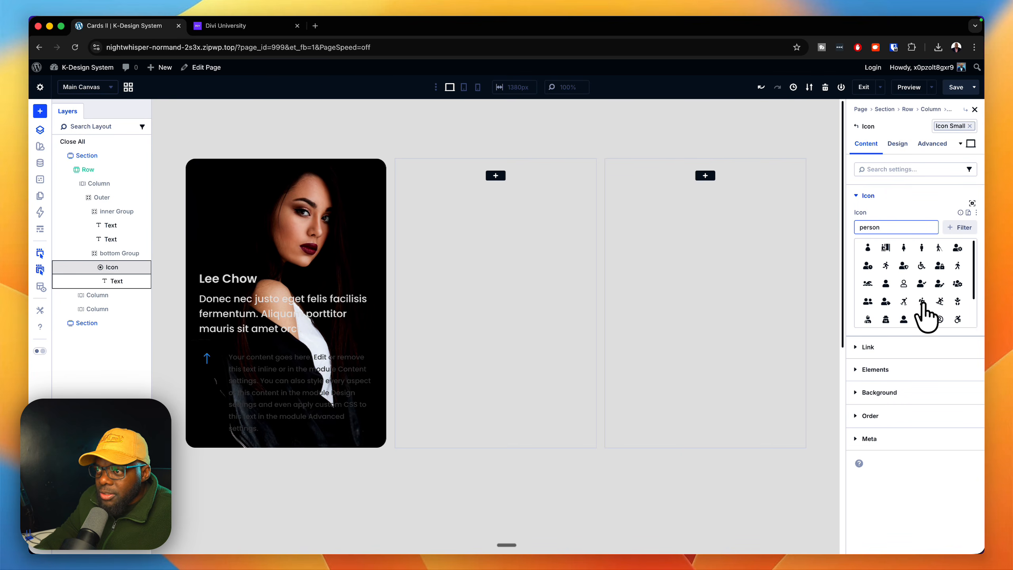
left_click(939, 320)
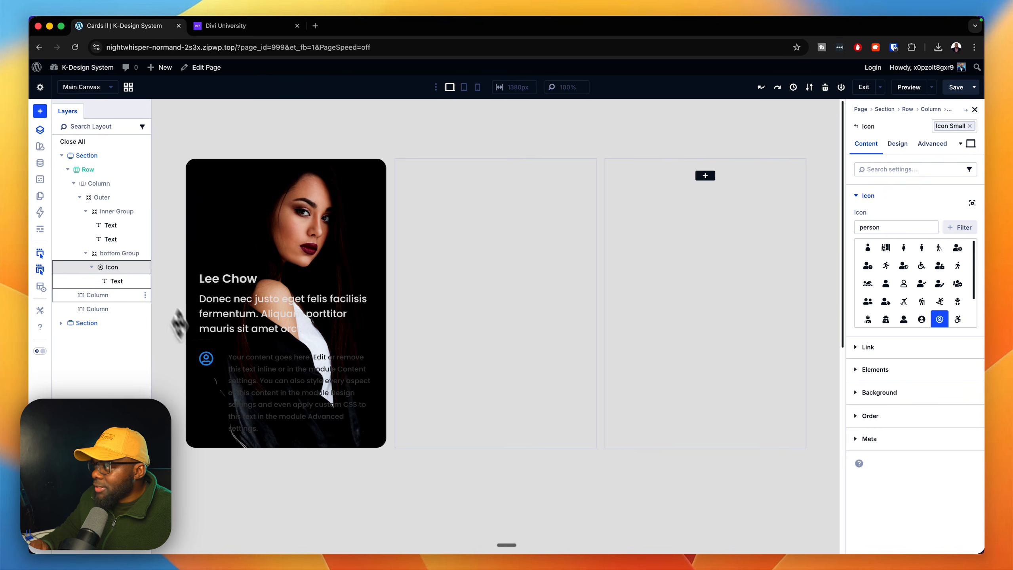
Step: Replace the placeholder body of the Text module nested in the Icon module with 678
left_click(121, 284)
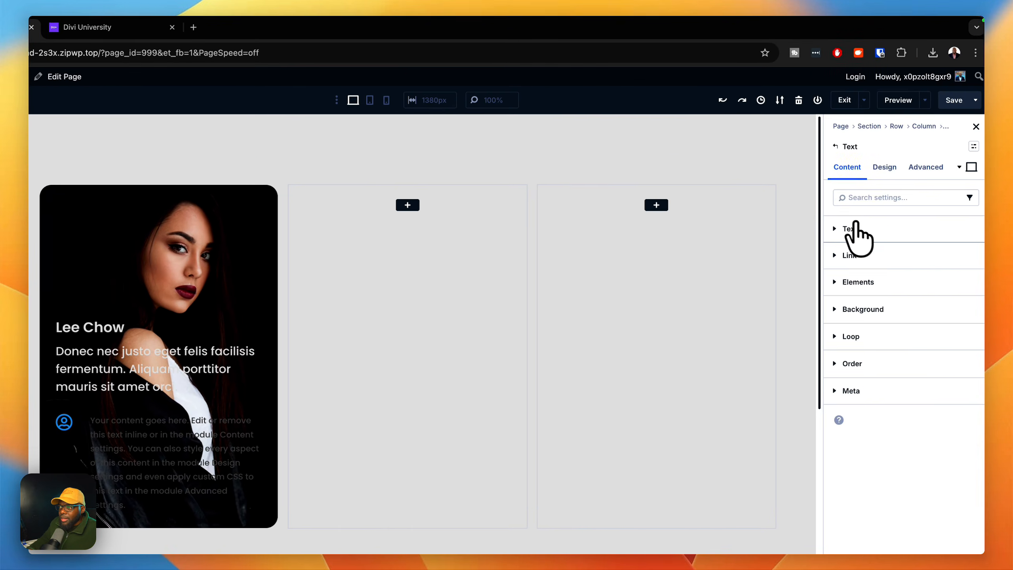
left_click(848, 231)
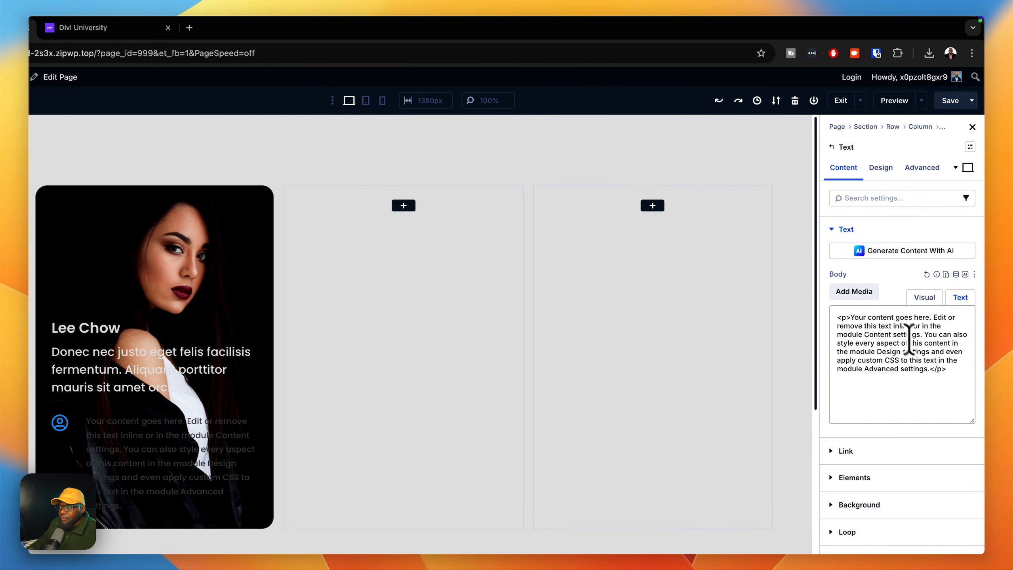
left_click_drag(956, 376, 818, 300)
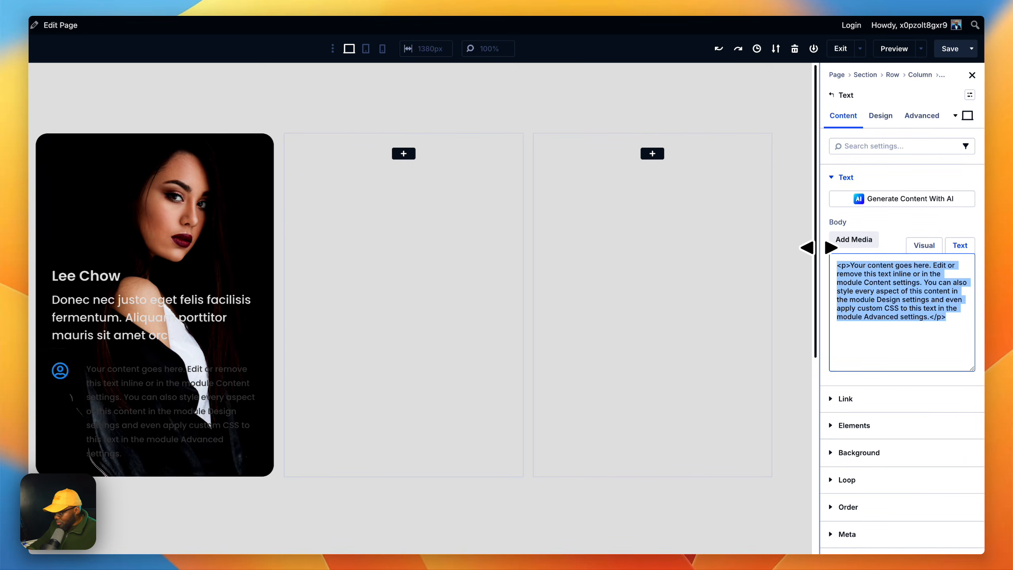
type("678")
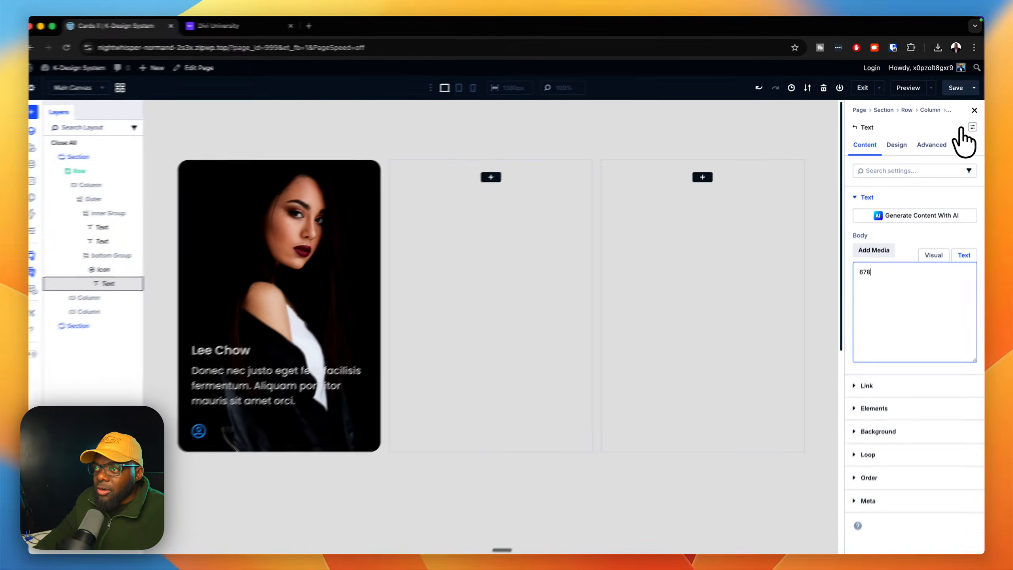
Step: Apply the k-body text (base) preset to the 678 Text module and the Text Light preset to its text styling
left_click(970, 128)
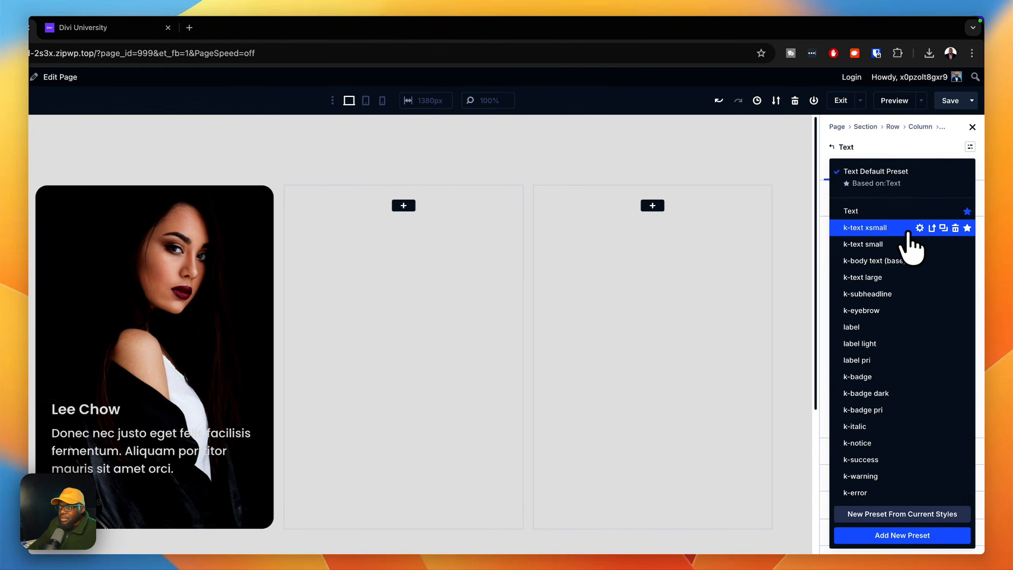
left_click(874, 261)
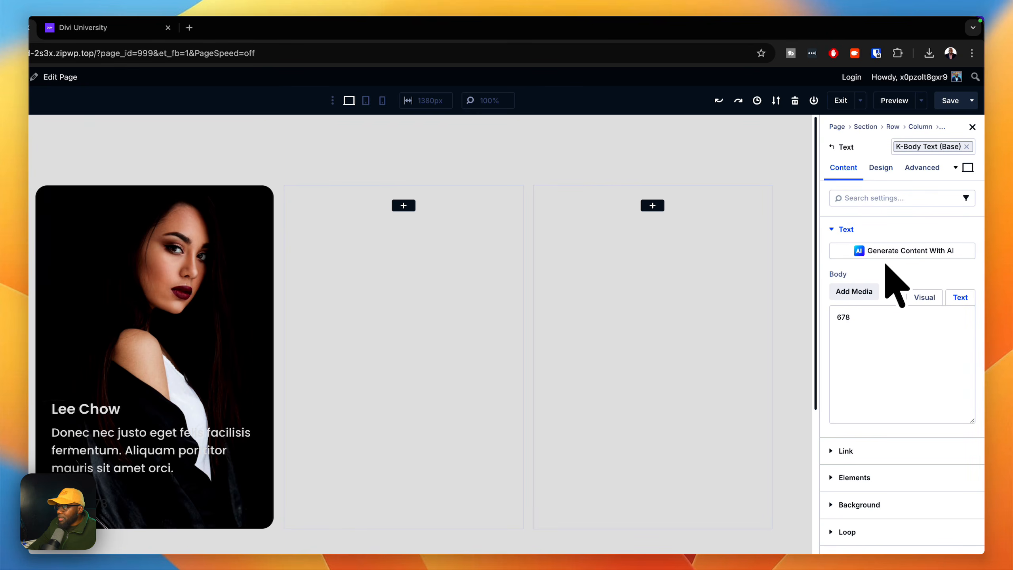
left_click(883, 171)
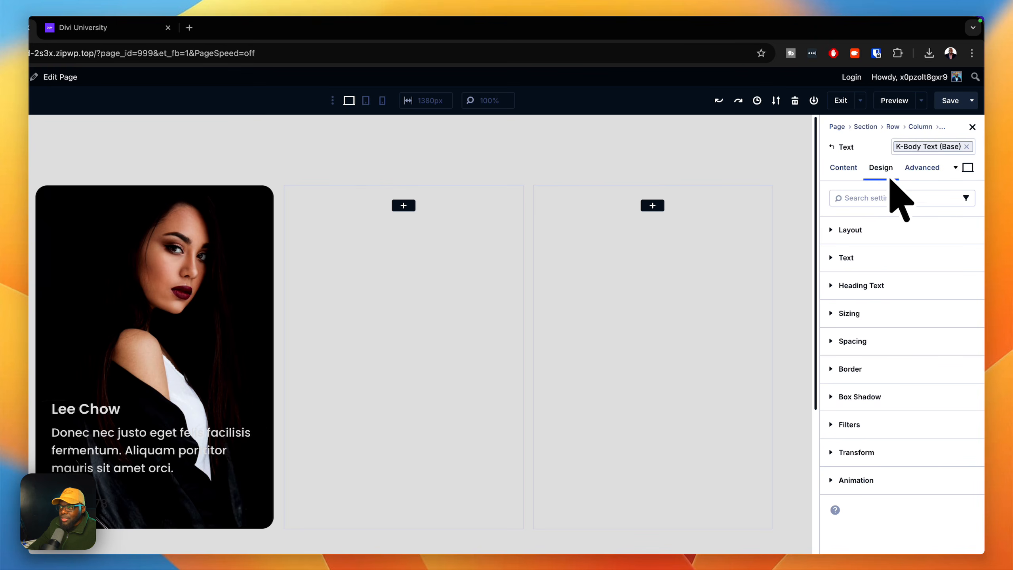
mouse_move(883, 249)
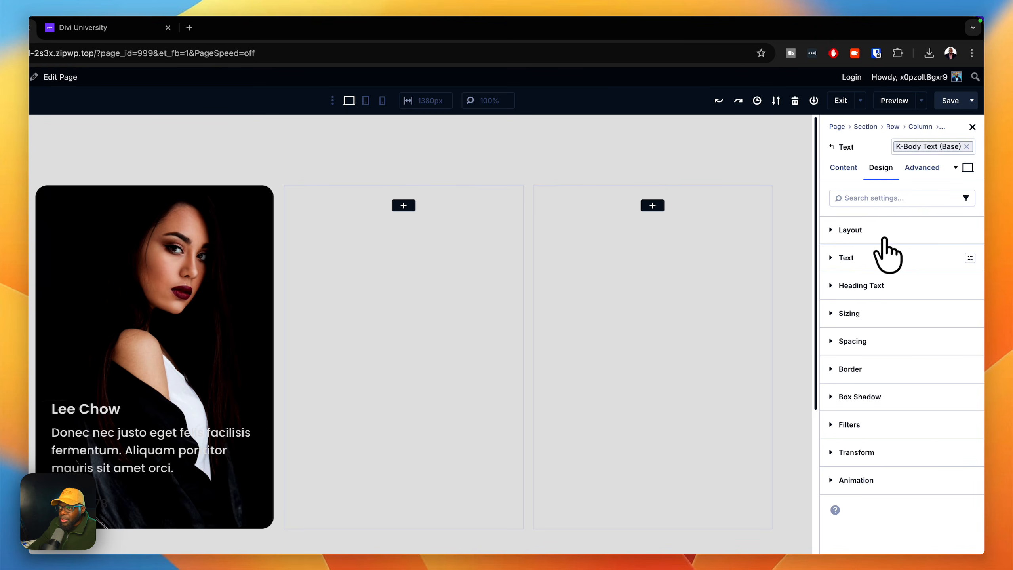
left_click(968, 259)
left_click(893, 323)
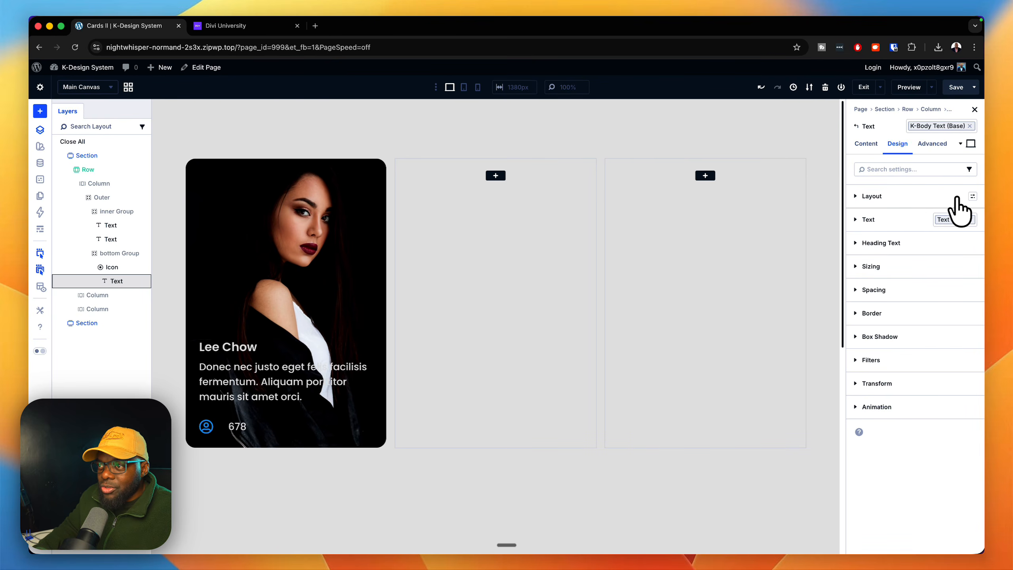
left_click(971, 196)
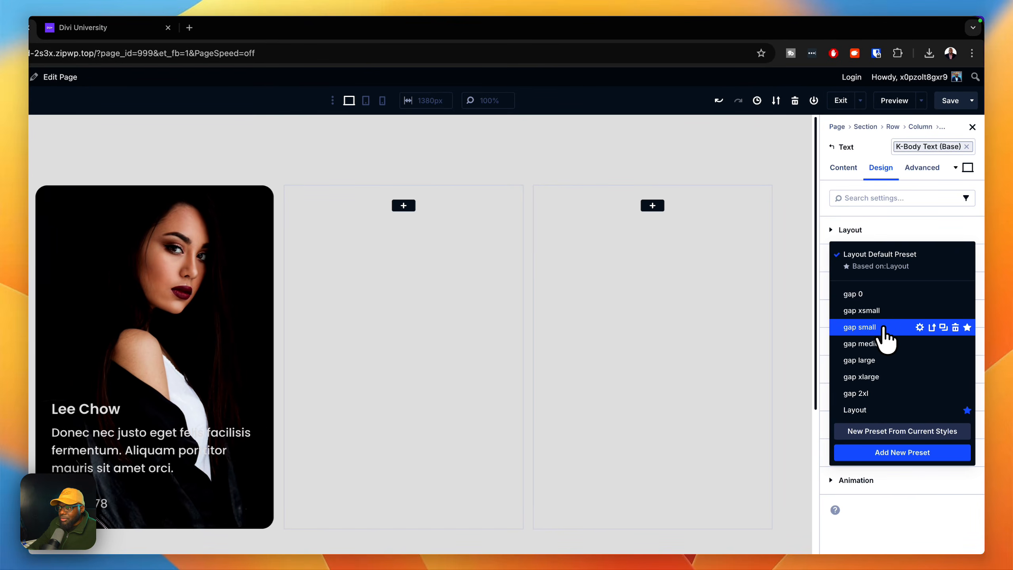
left_click(869, 328)
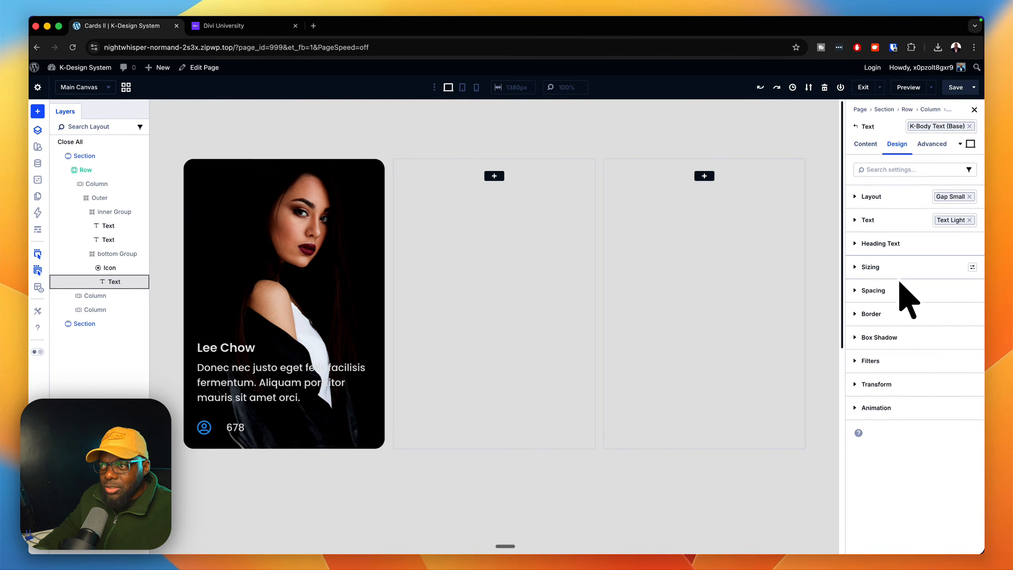
left_click(969, 196)
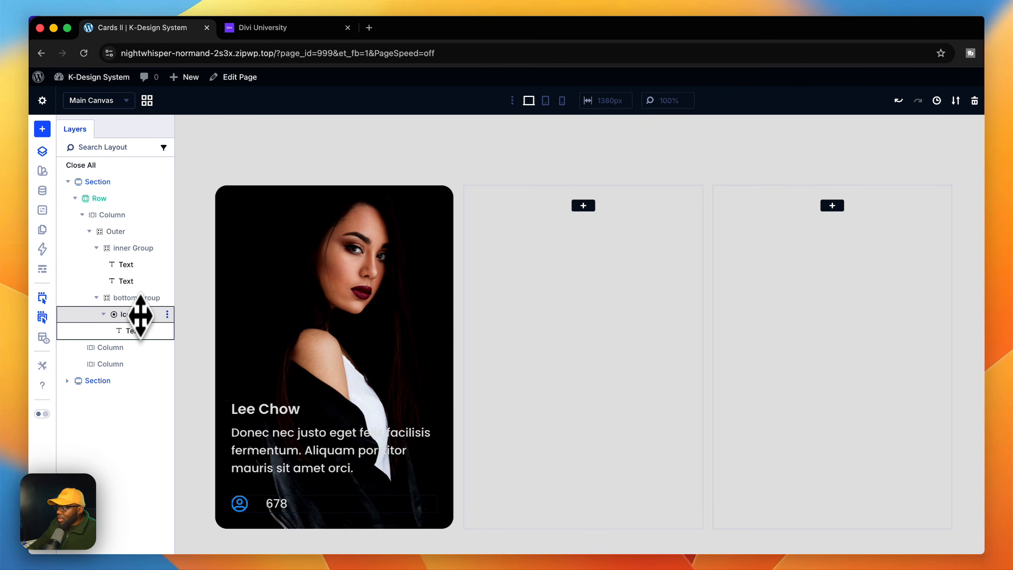
Step: Apply the gap small layout preset to the Icon module in the bottom Group
left_click(141, 315)
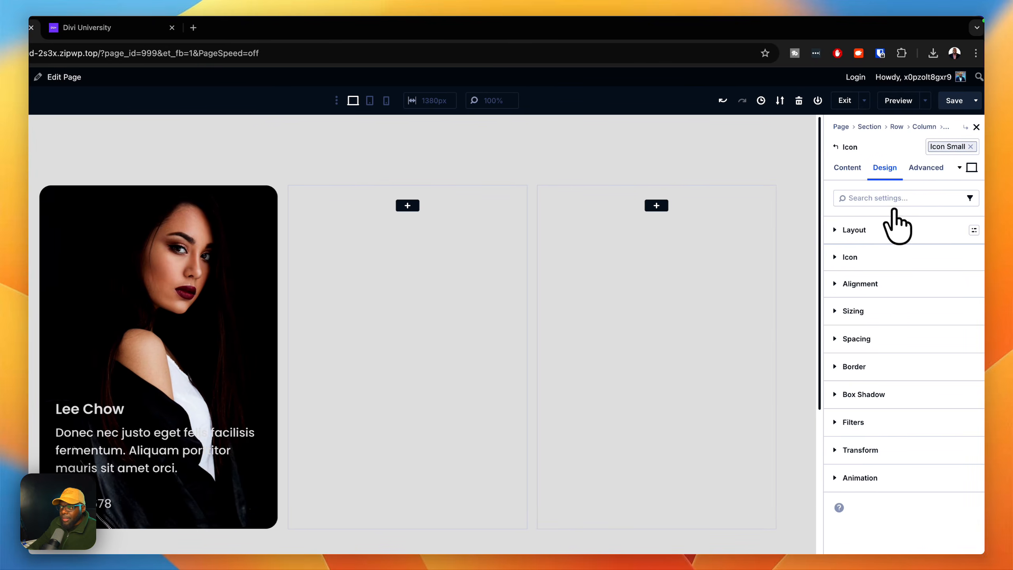
left_click(970, 231)
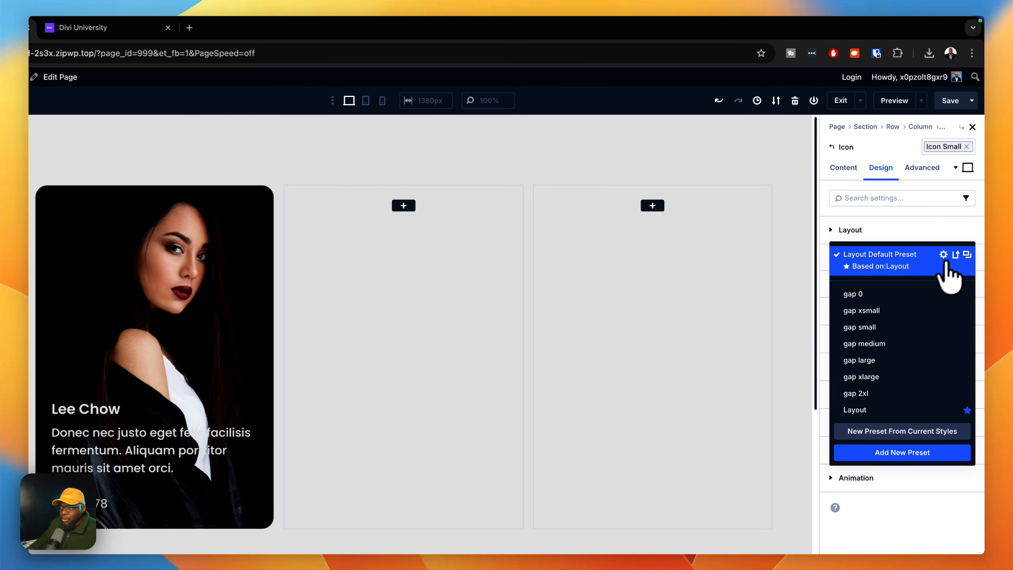
left_click(894, 328)
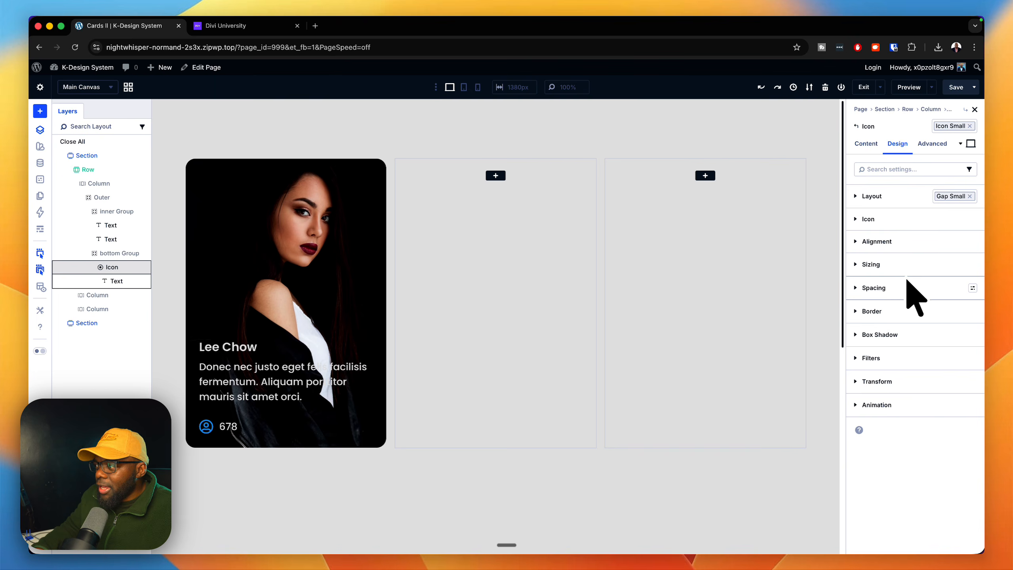
Step: Try the gap xsmall layout preset on the Icon module and go back to gap small
left_click(972, 196)
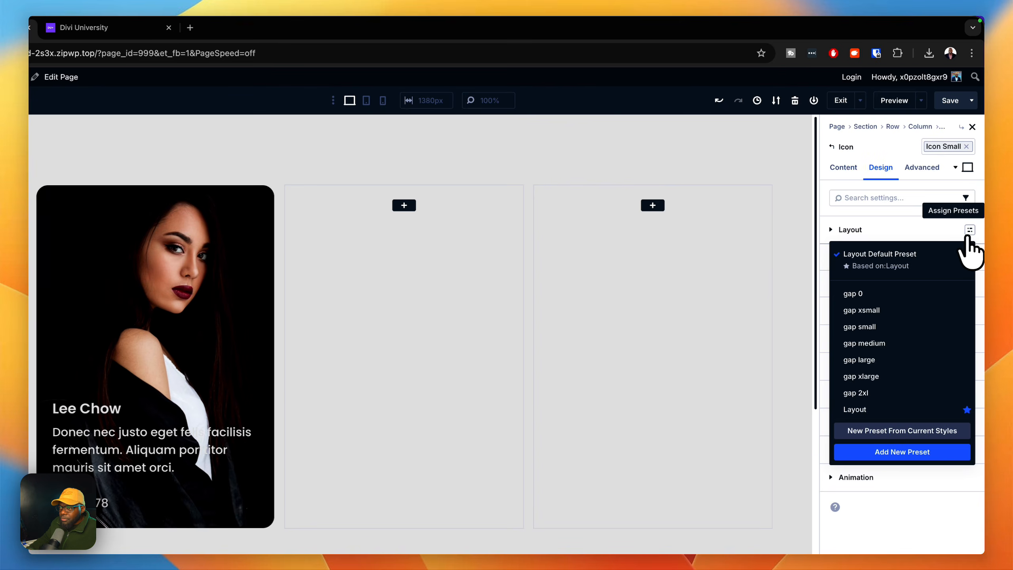
left_click(891, 311)
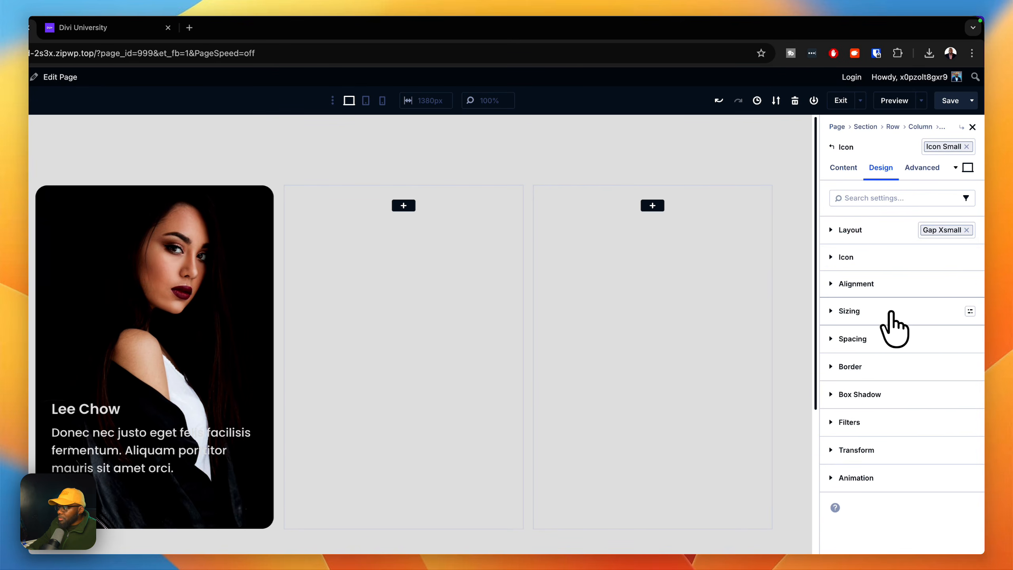
left_click(966, 230)
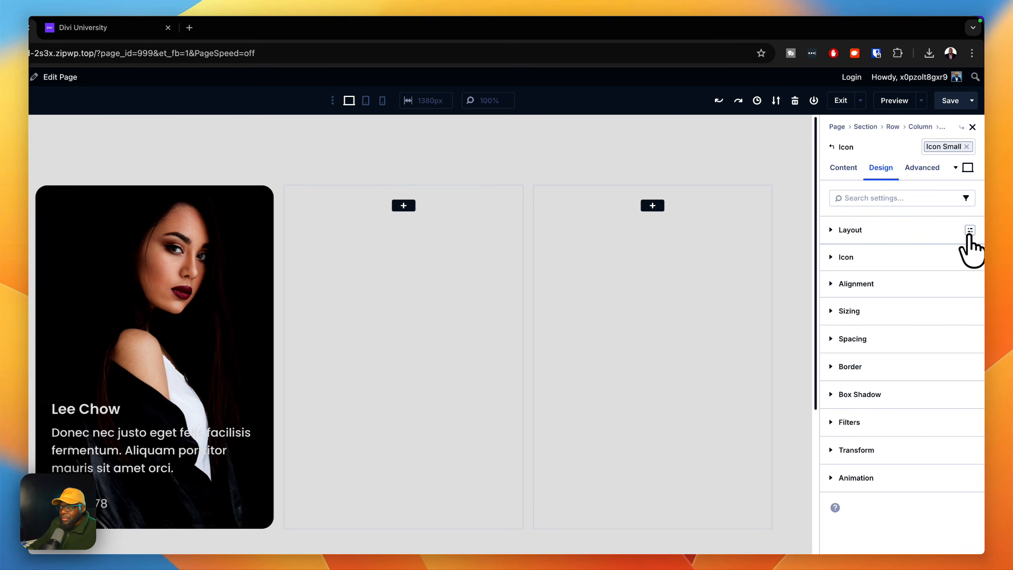
left_click(970, 230)
left_click(884, 327)
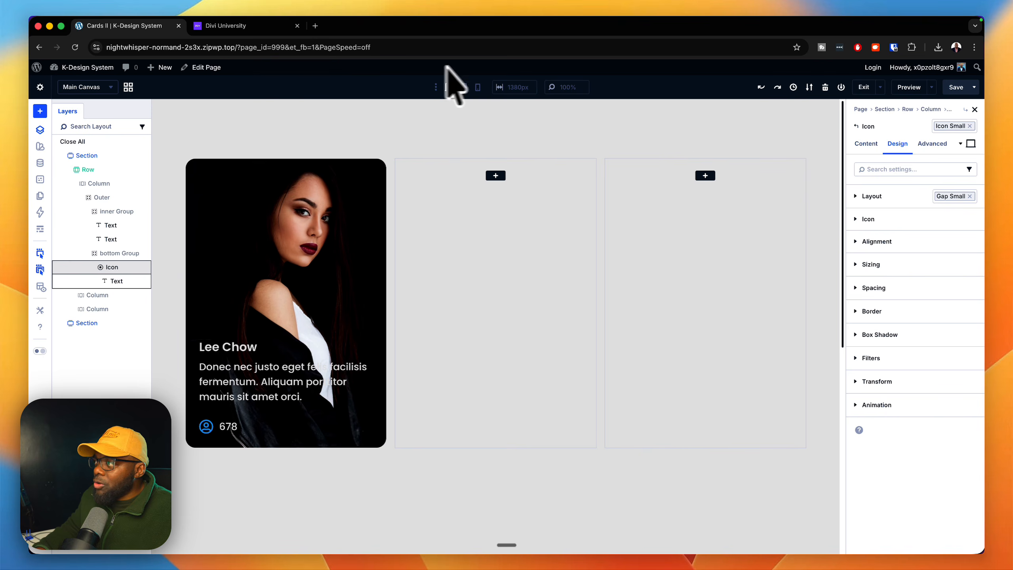
Step: Switch to the Divi University site, examine the lesson list of the KrafterPRO Course, and return to the Divi builder page
left_click(275, 29)
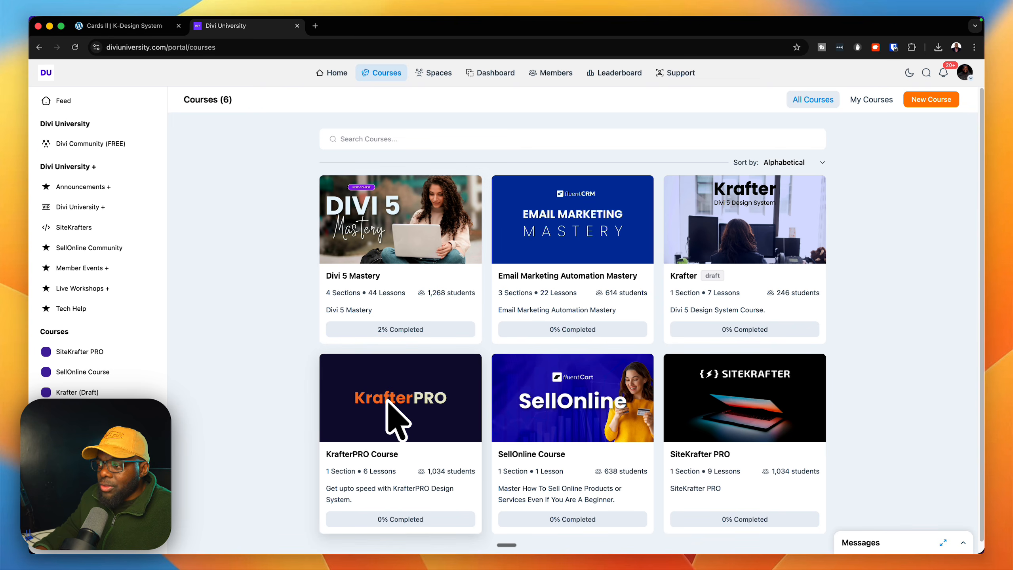
scroll(387, 402, "down", 1)
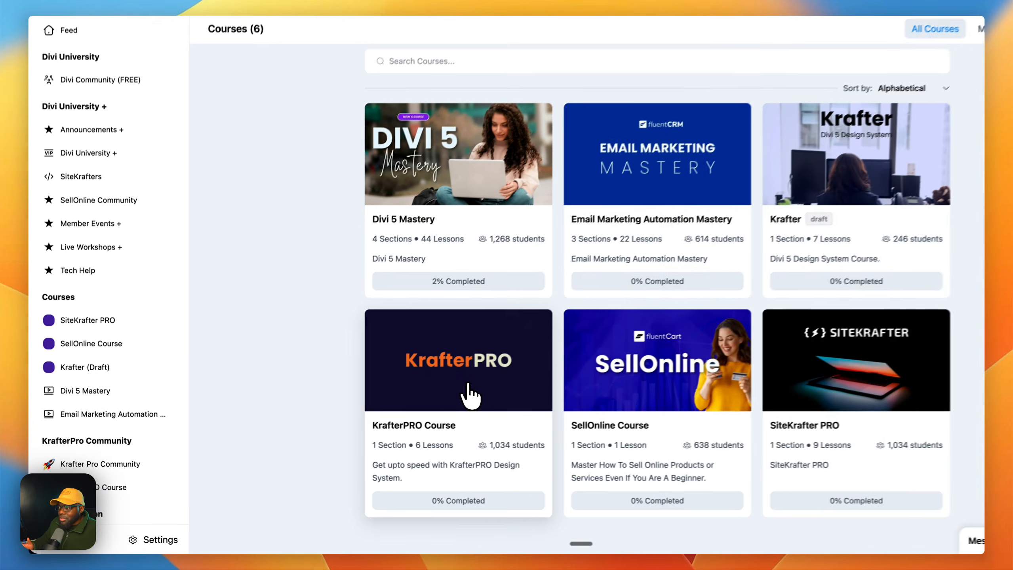
left_click(414, 368)
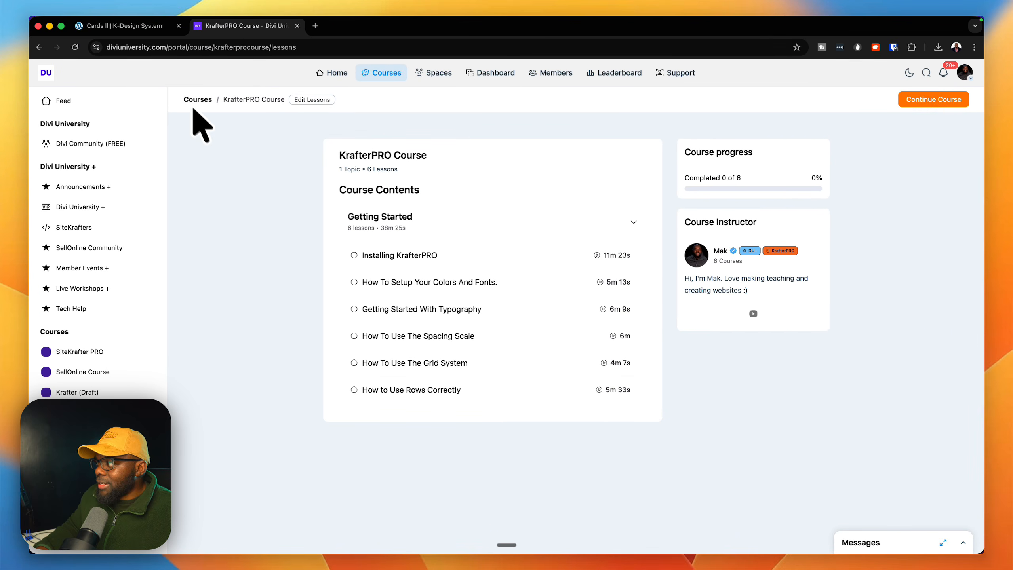
left_click(161, 26)
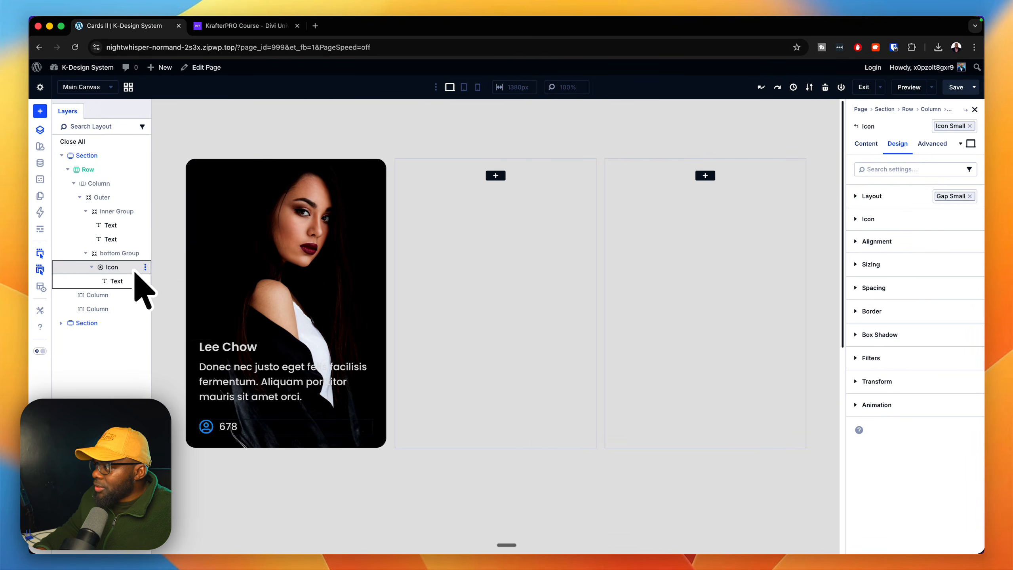
Step: Insert a Button module below the Icon module in the bottom Group
left_click(91, 267)
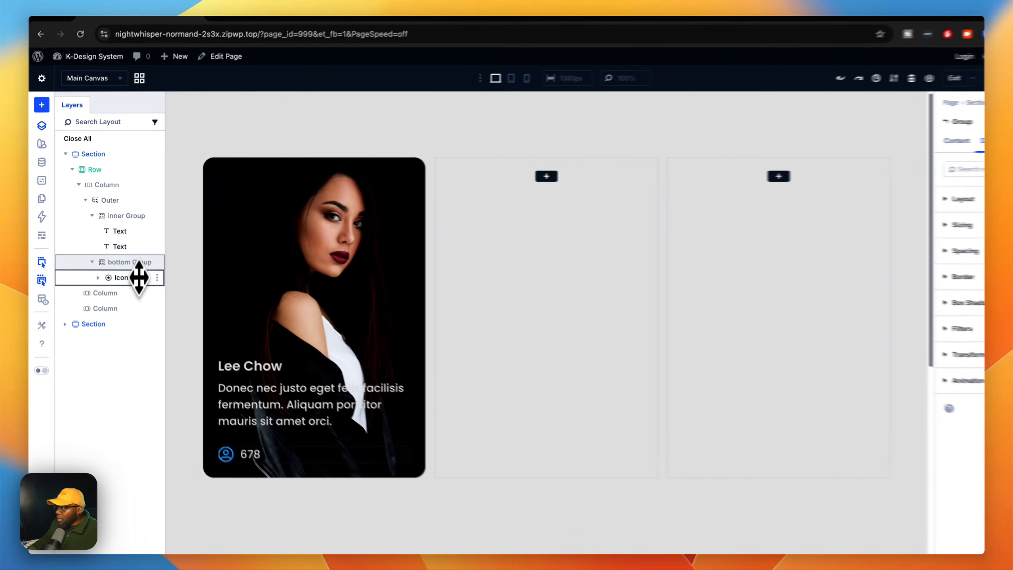
right_click(128, 267)
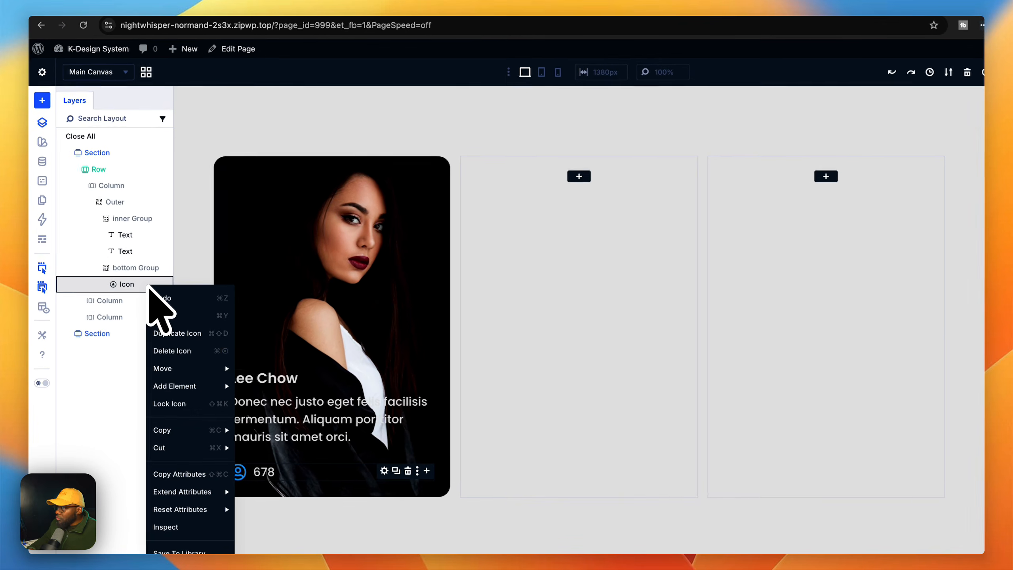
mouse_move(175, 387)
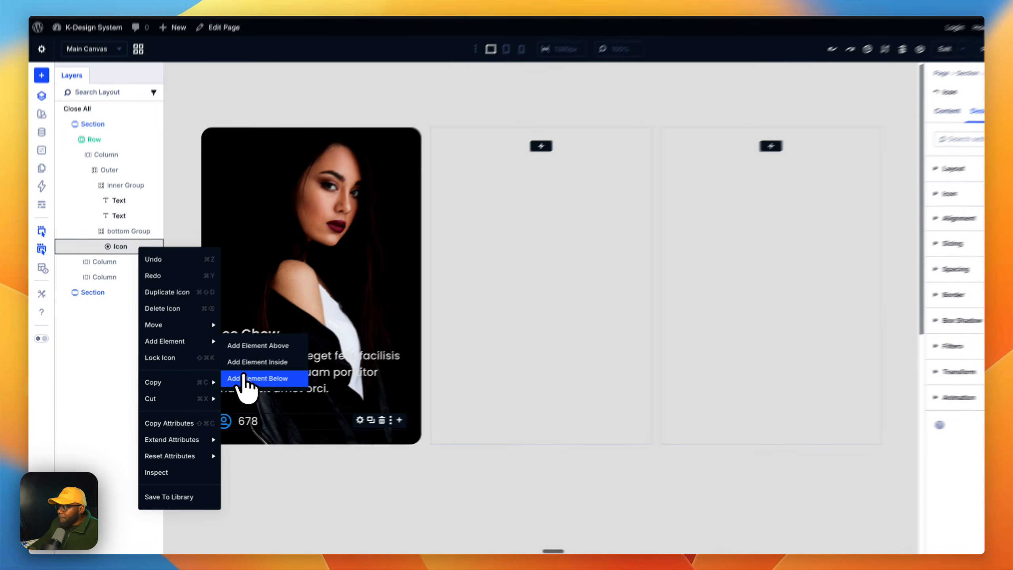
left_click(208, 372)
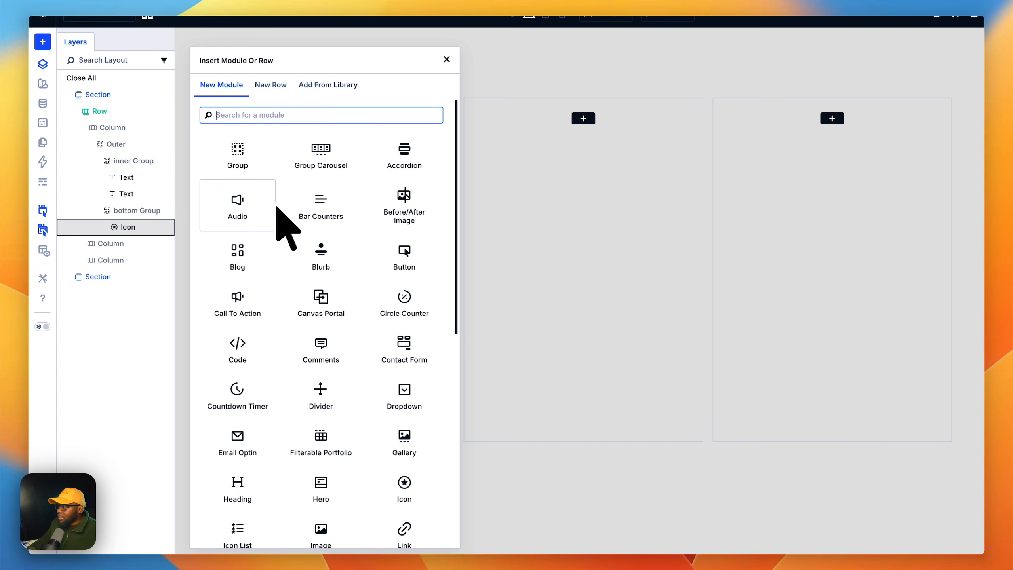
left_click(393, 258)
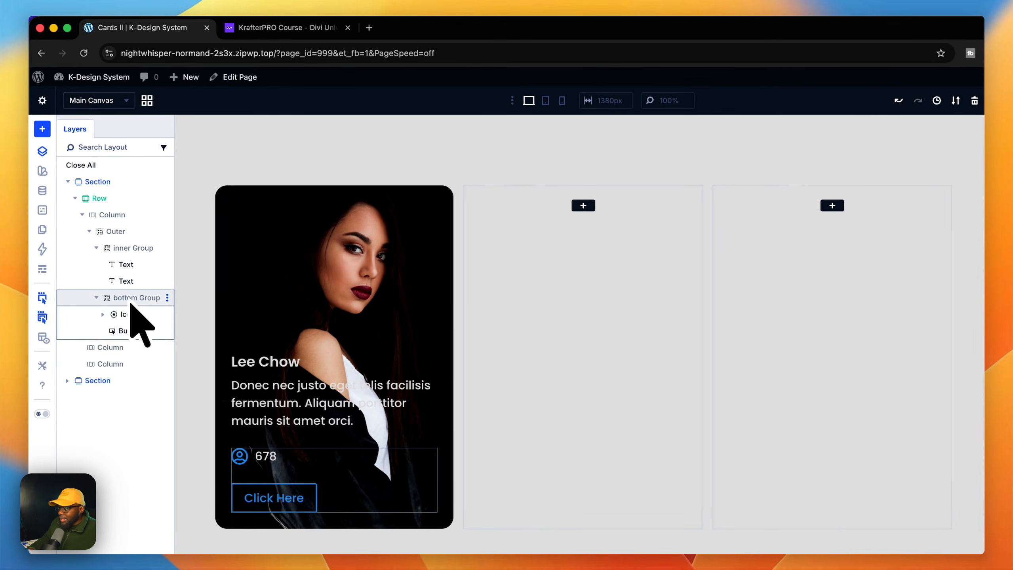
Step: Lay out the bottom Group as a row with centred item alignment and space-between justification
left_click(132, 299)
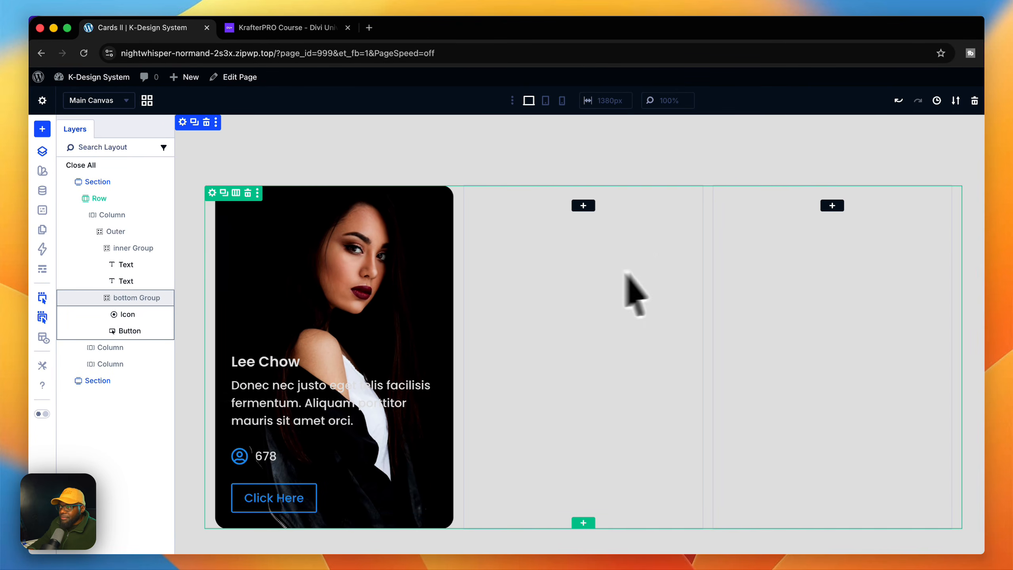
left_click(878, 168)
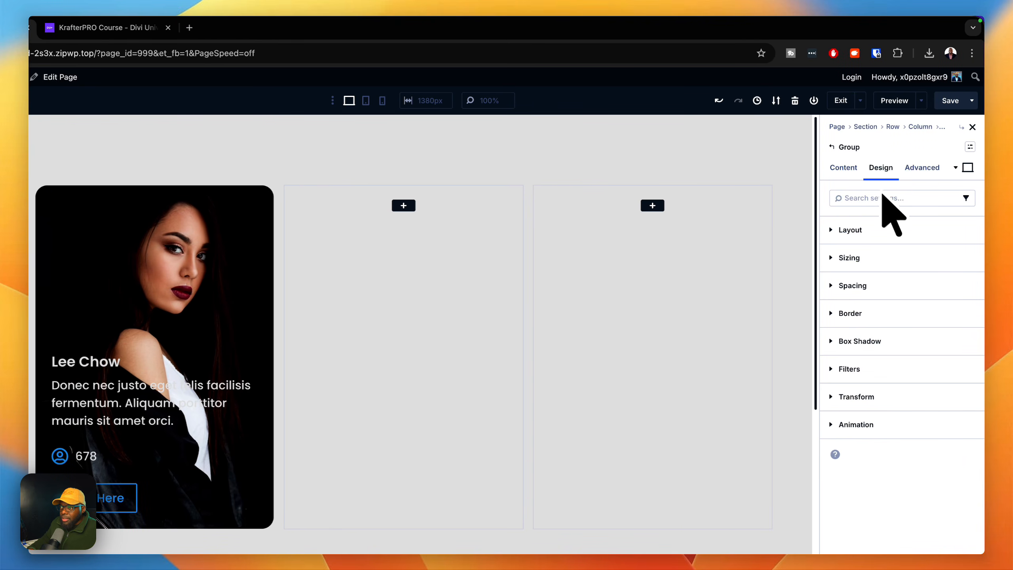
left_click(874, 230)
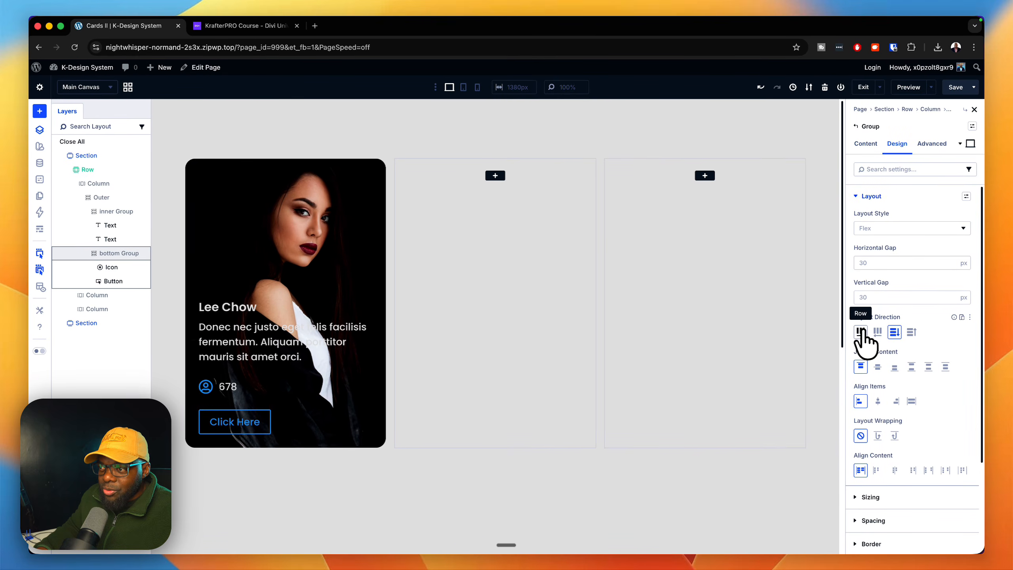
left_click(861, 332)
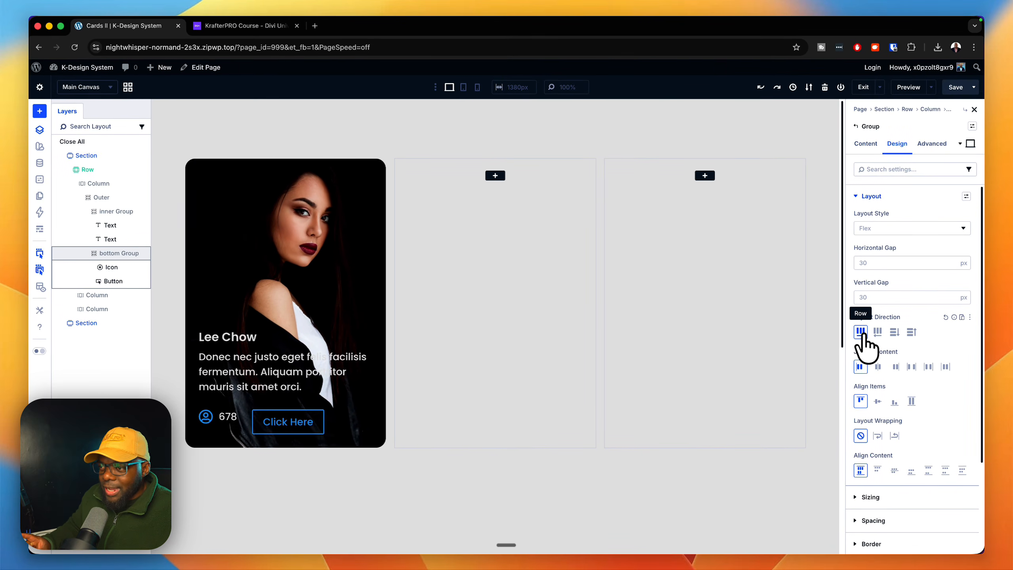
left_click(877, 402)
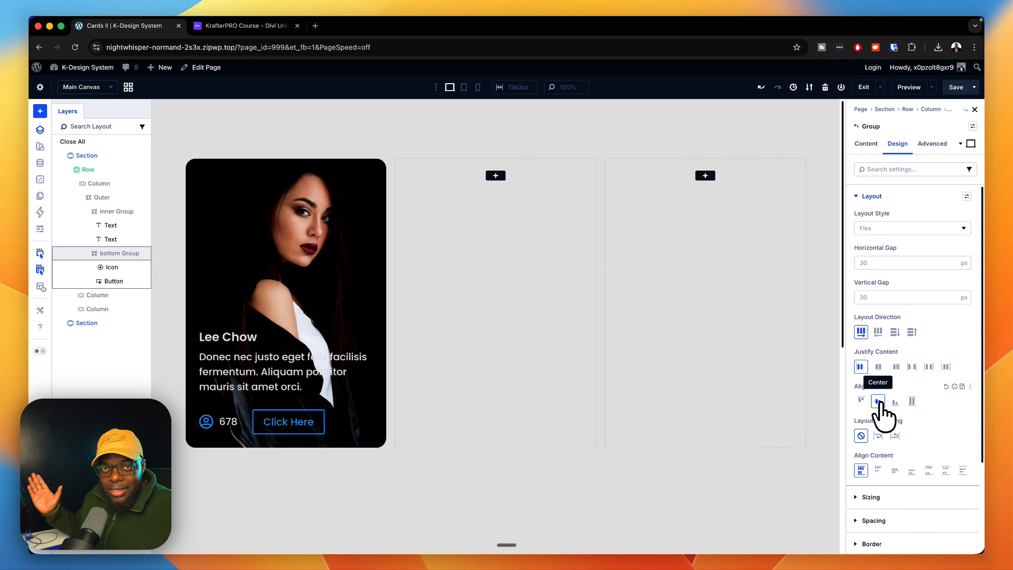
left_click(912, 368)
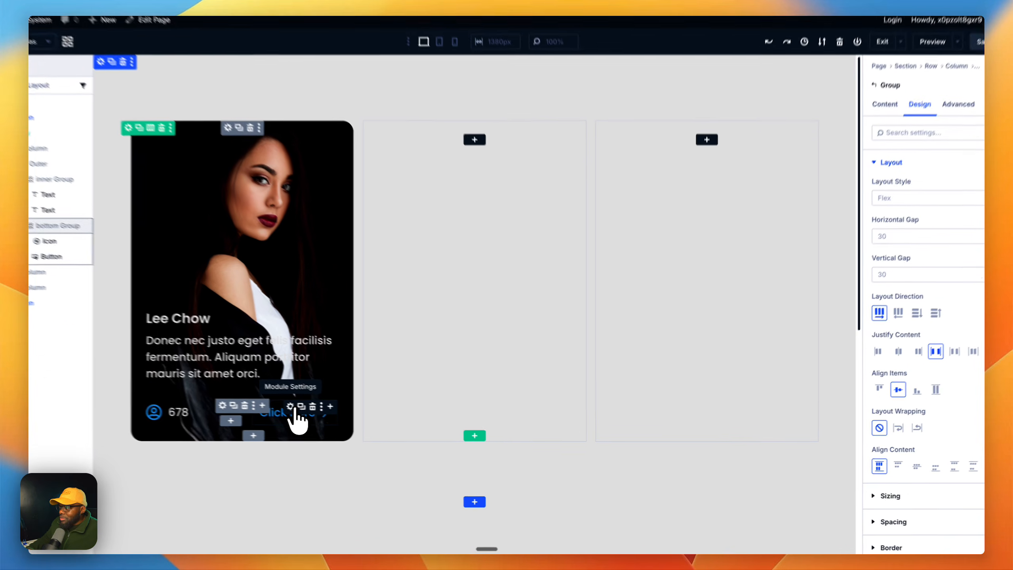
Step: Set the Button module's text to "Follow +" and apply the primary button small preset
left_click(329, 416)
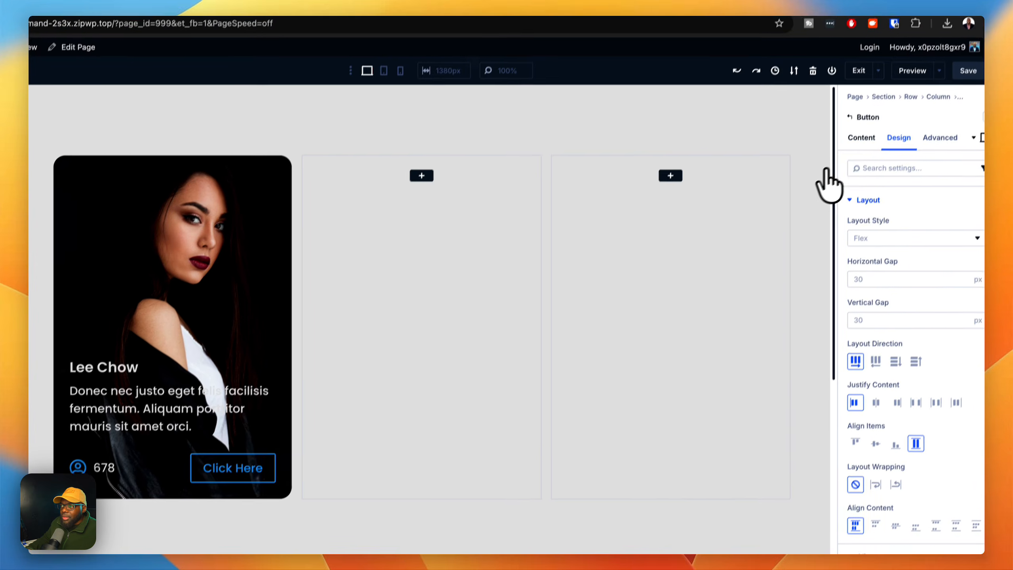
left_click(897, 79)
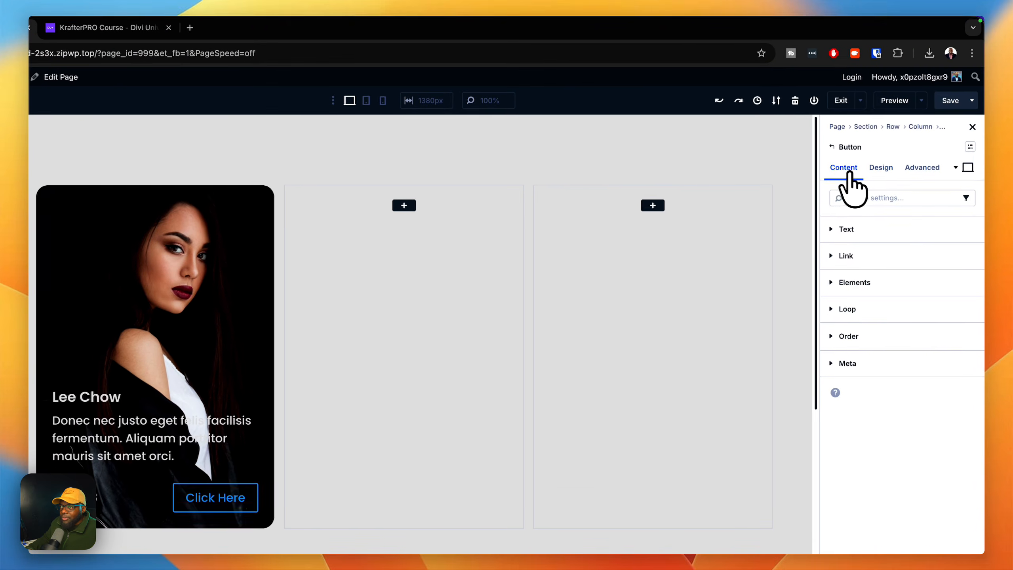
left_click(874, 233)
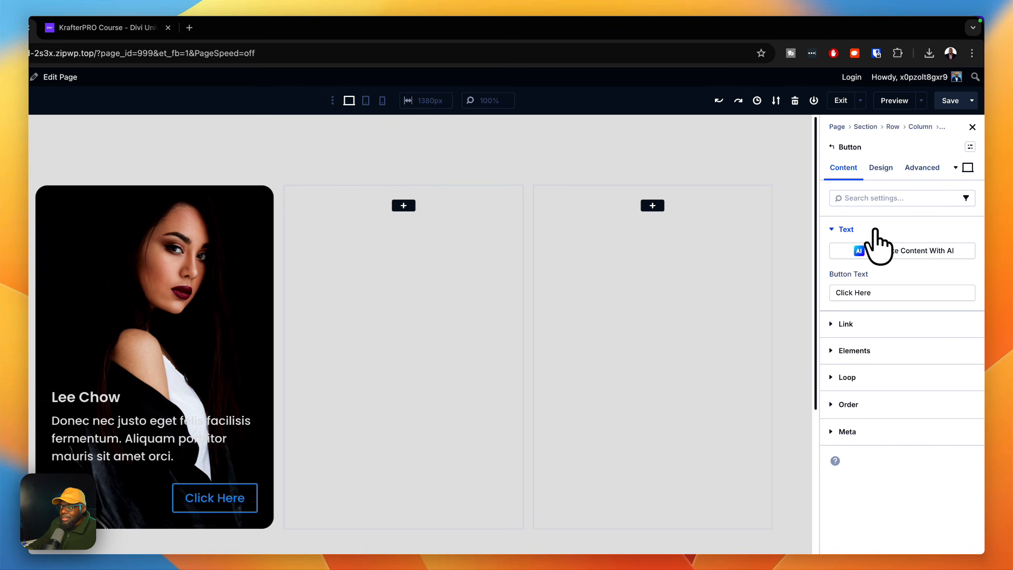
left_click(888, 294)
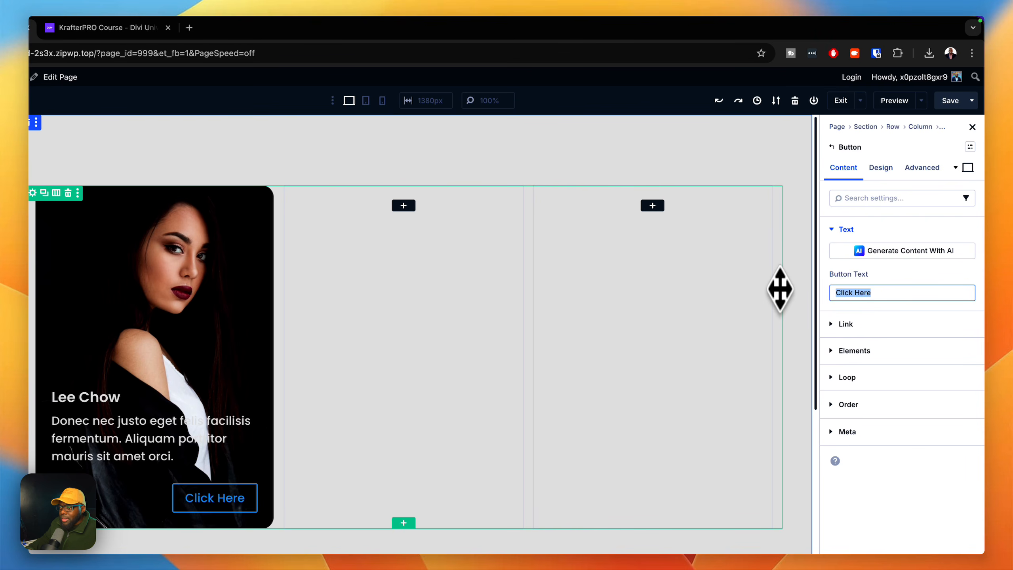
type("Follow +")
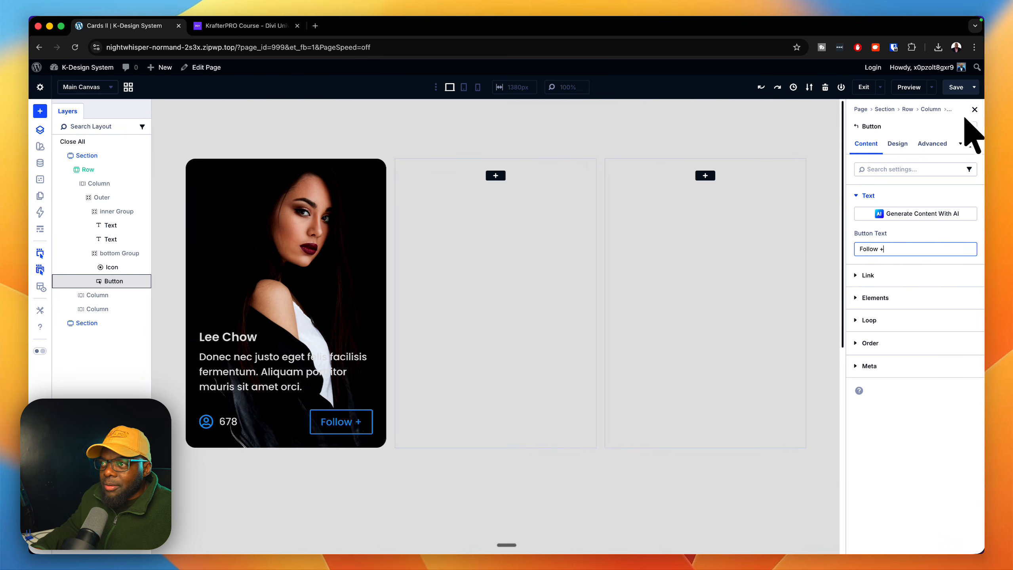
left_click(972, 126)
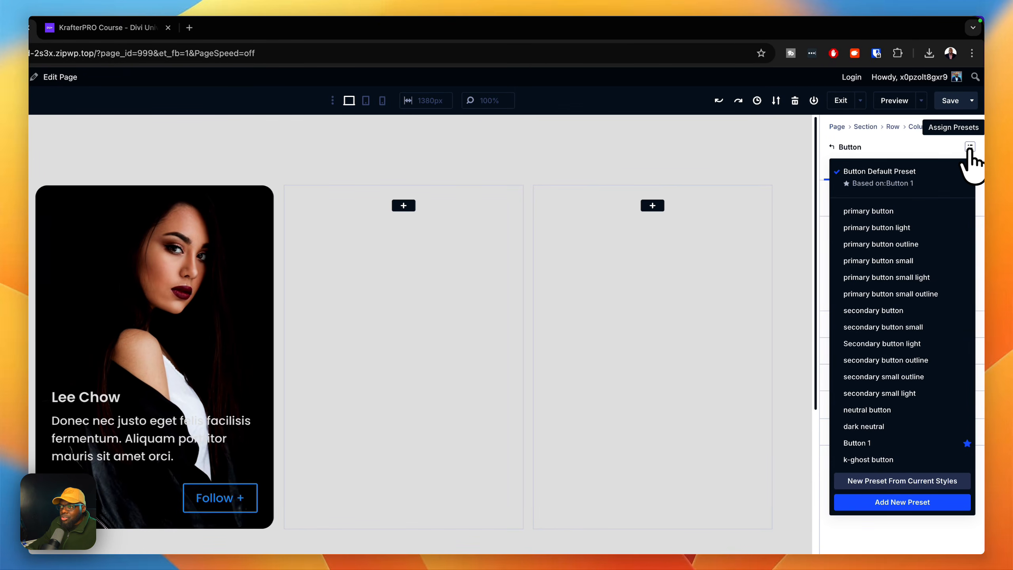
left_click(913, 260)
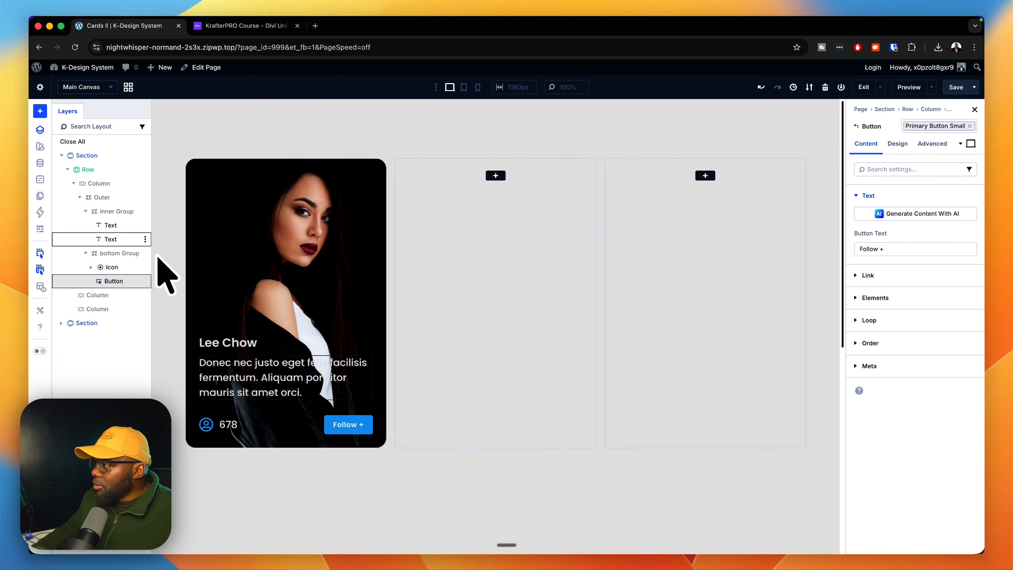
Step: Apply the k-glass effect preset and the p-all-medium spacing preset to the inner Group
left_click(114, 212)
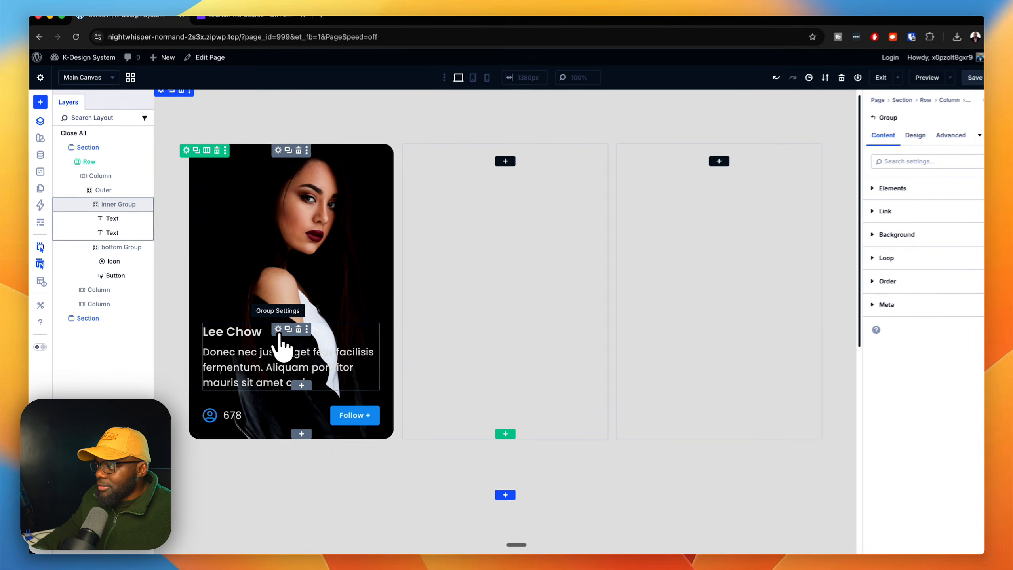
left_click(992, 117)
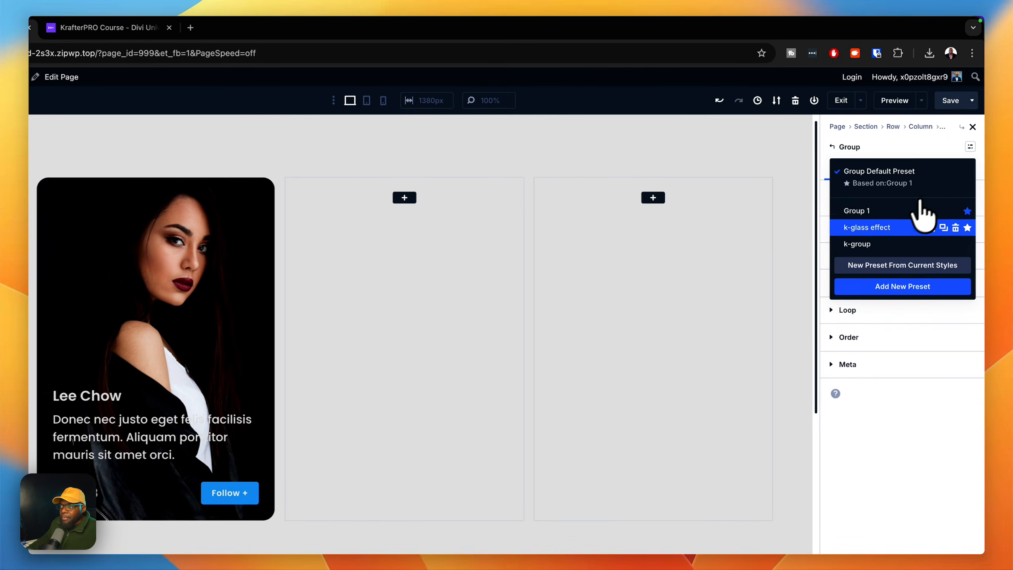
left_click(890, 228)
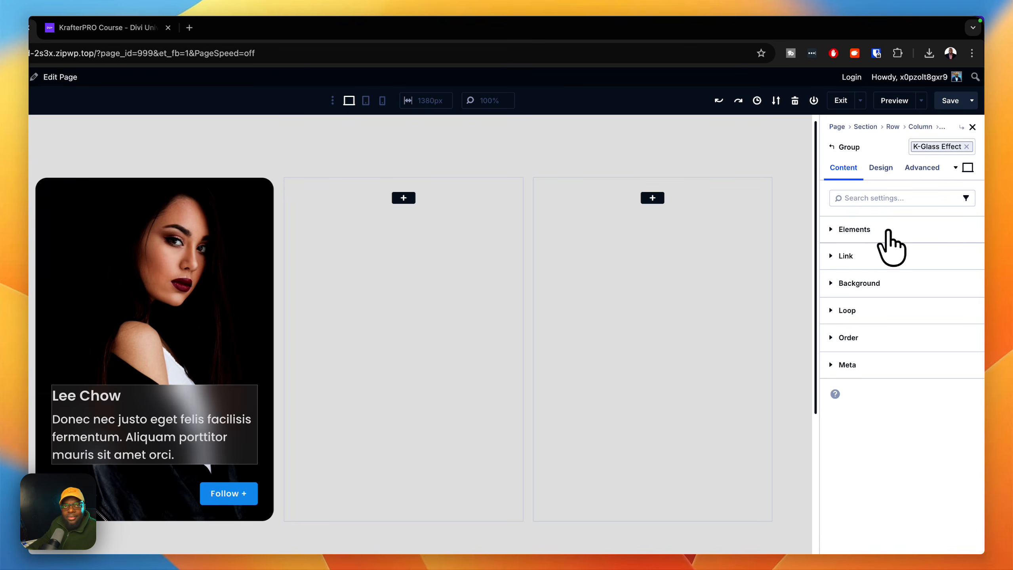
left_click(890, 176)
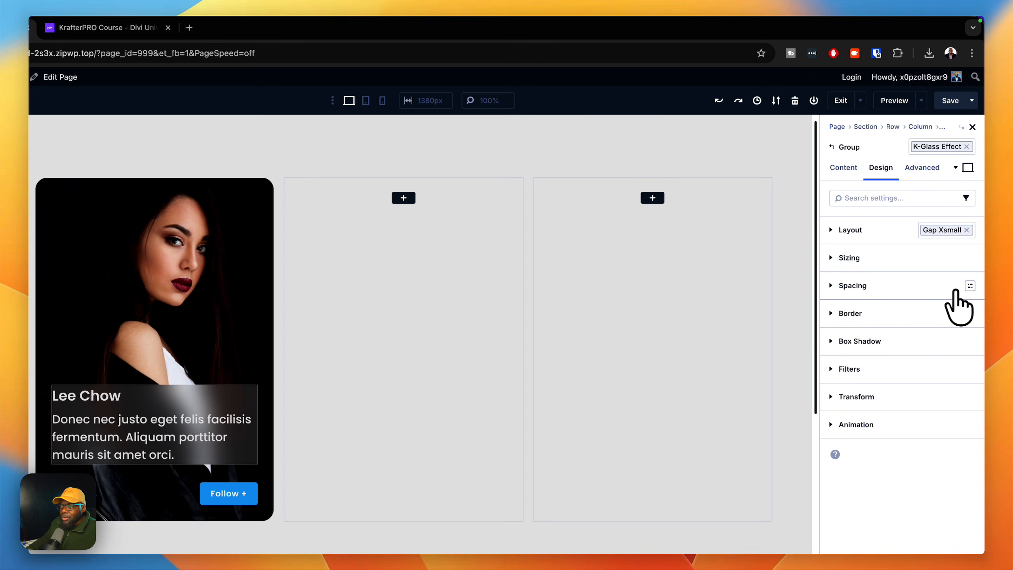
left_click(969, 291)
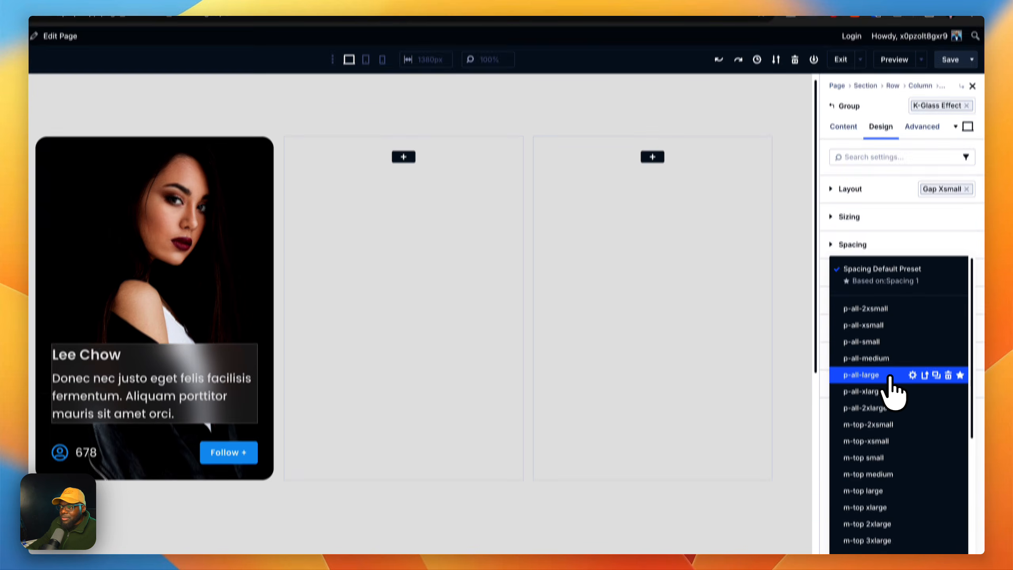
left_click(876, 358)
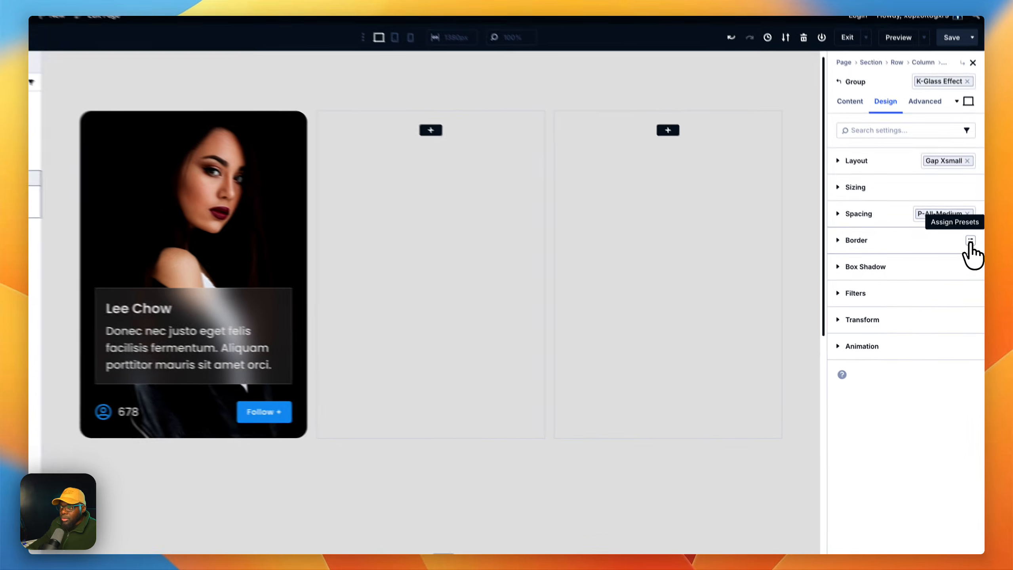
Step: Set the inner Group's border width to 0 px to remove its outline
left_click(972, 266)
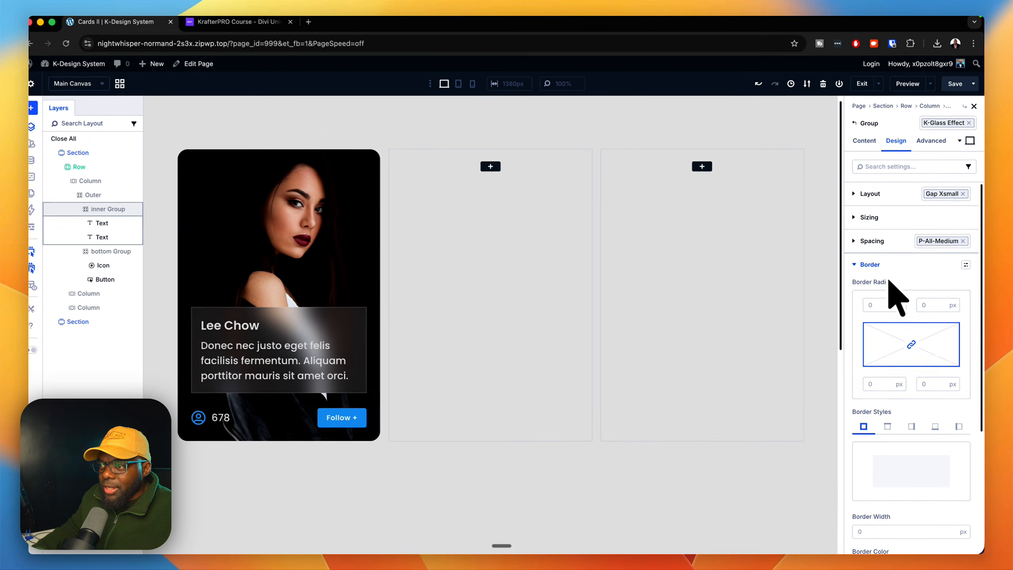
scroll(905, 420, "down", 3)
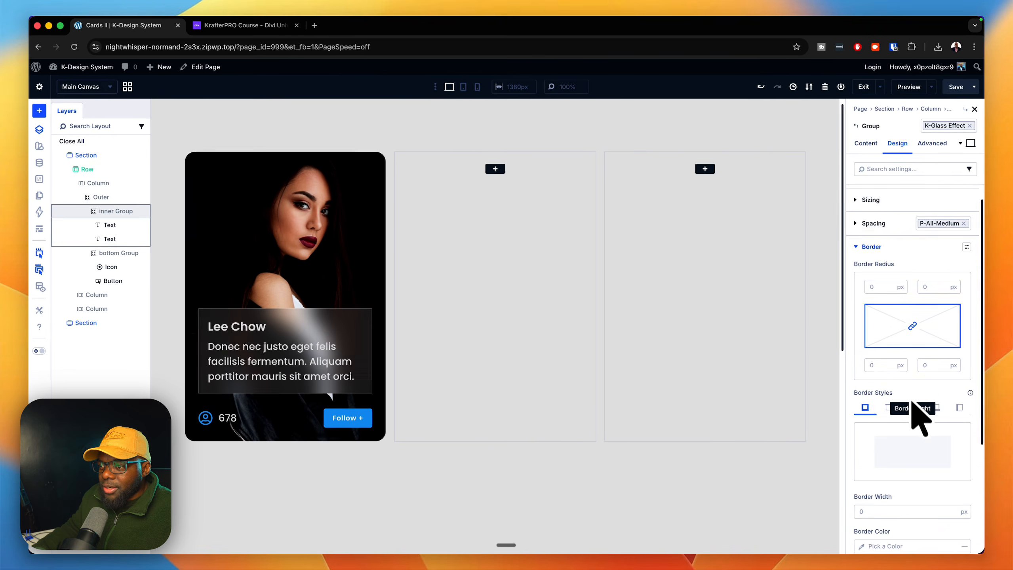
scroll(917, 427, "down", 1)
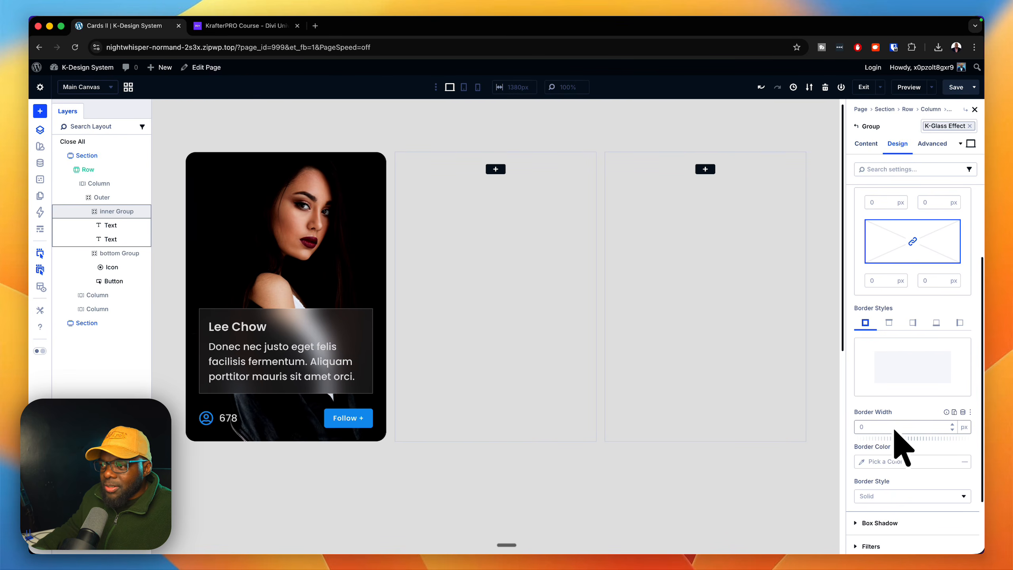
left_click(952, 425)
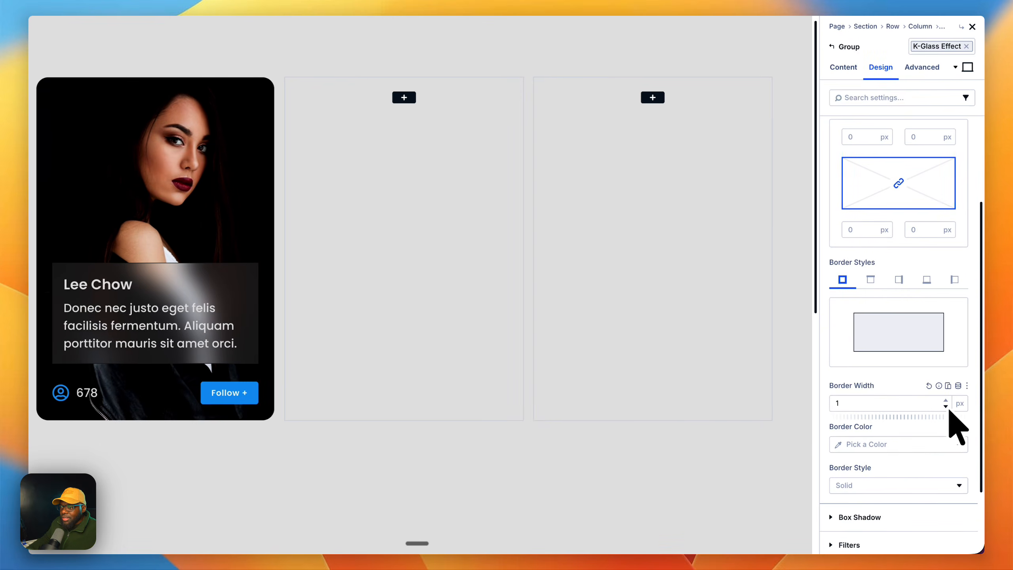
left_click(946, 407)
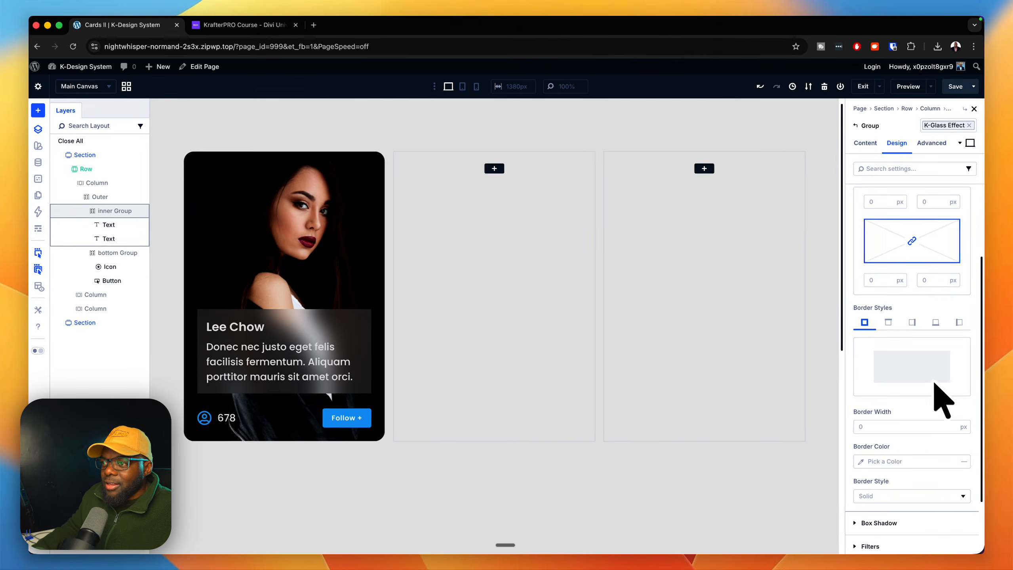
Step: Apply the radius m border preset to the inner Group
scroll(930, 364, "up", 3)
scroll(929, 361, "up", 1)
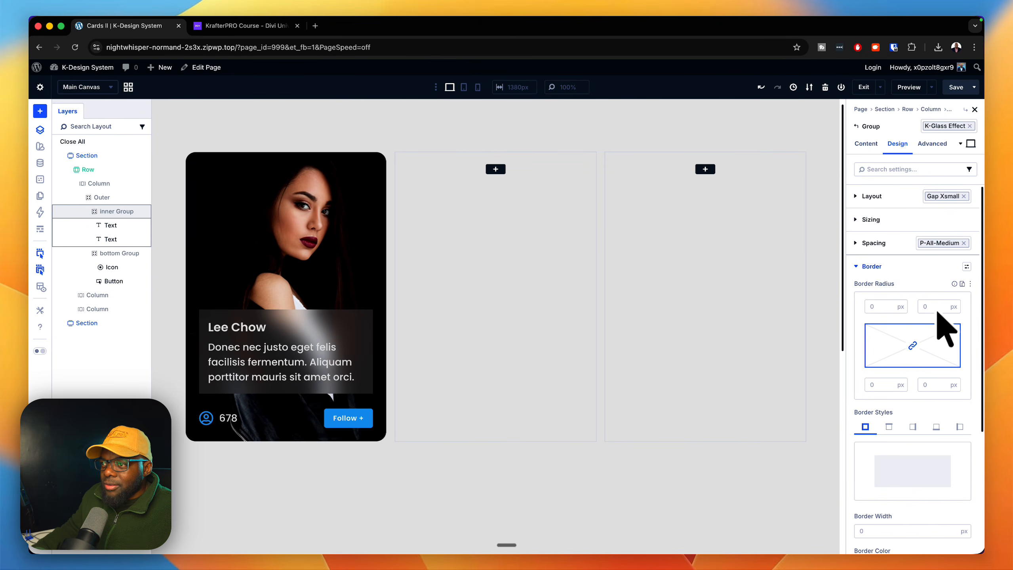
left_click(967, 265)
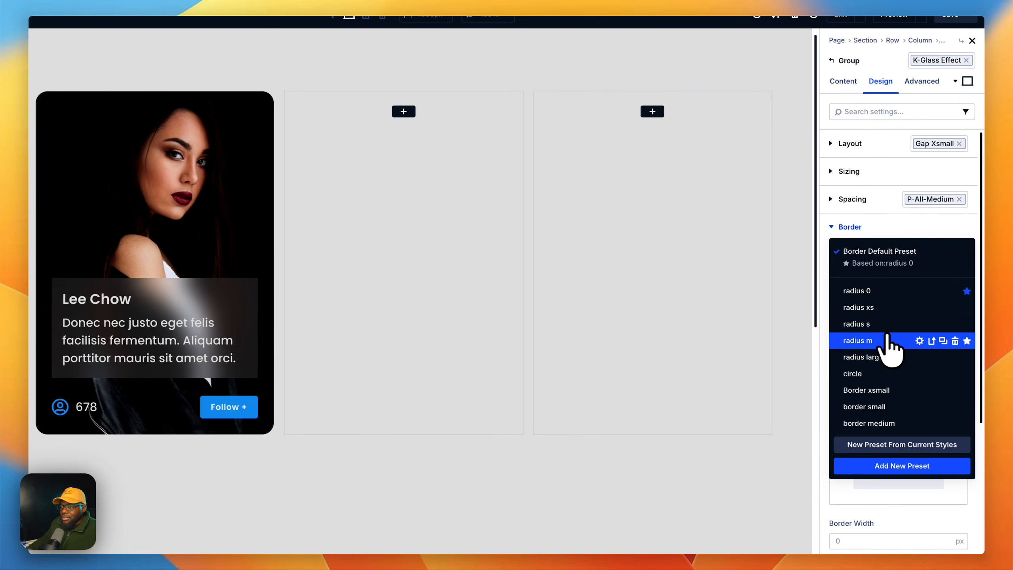
left_click(887, 343)
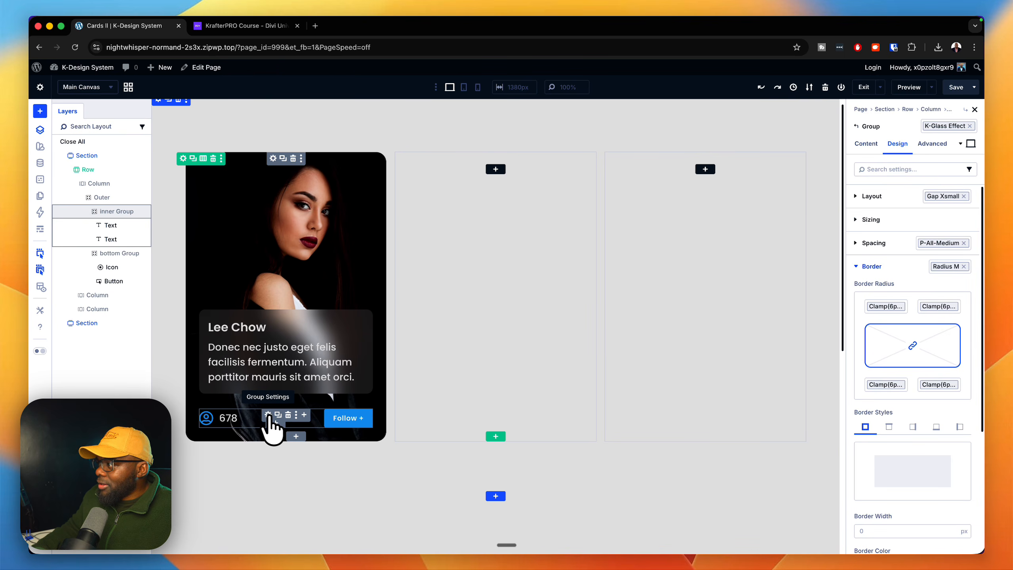
Step: Nest the bottom Group inside the inner Group below the text, and give it the m-top large spacing preset
left_click(268, 415)
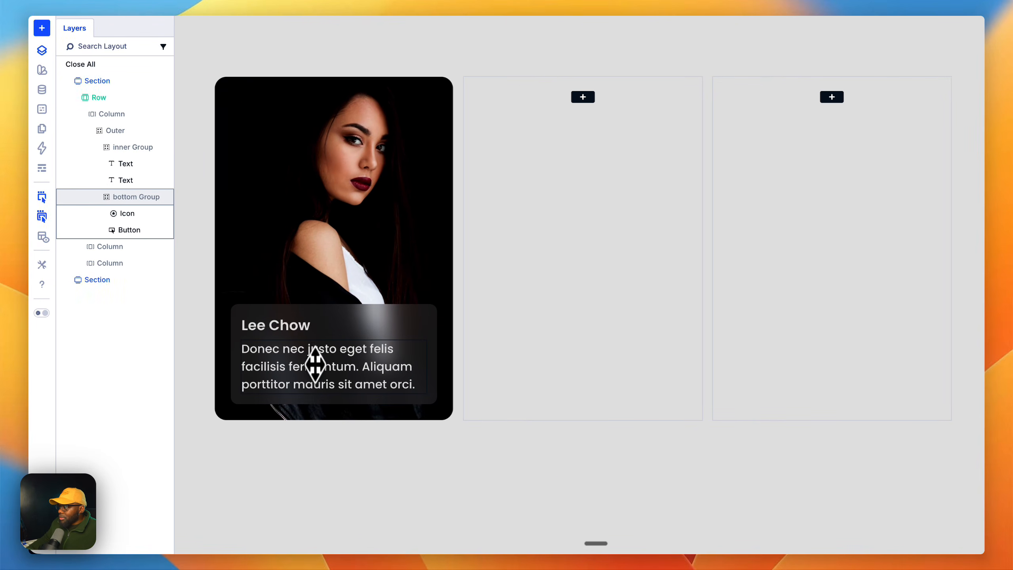
left_click_drag(314, 365, 318, 394)
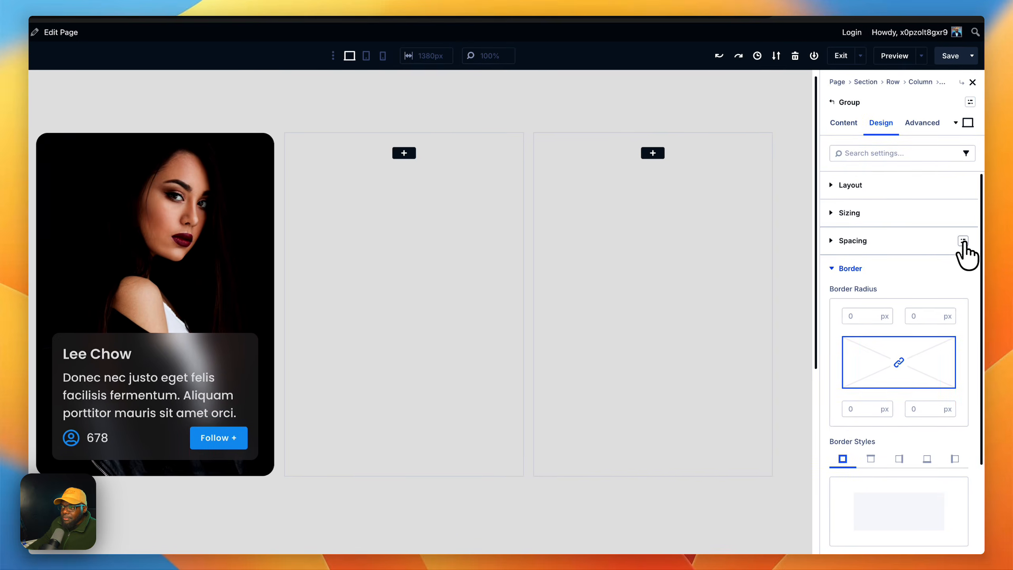
left_click(963, 241)
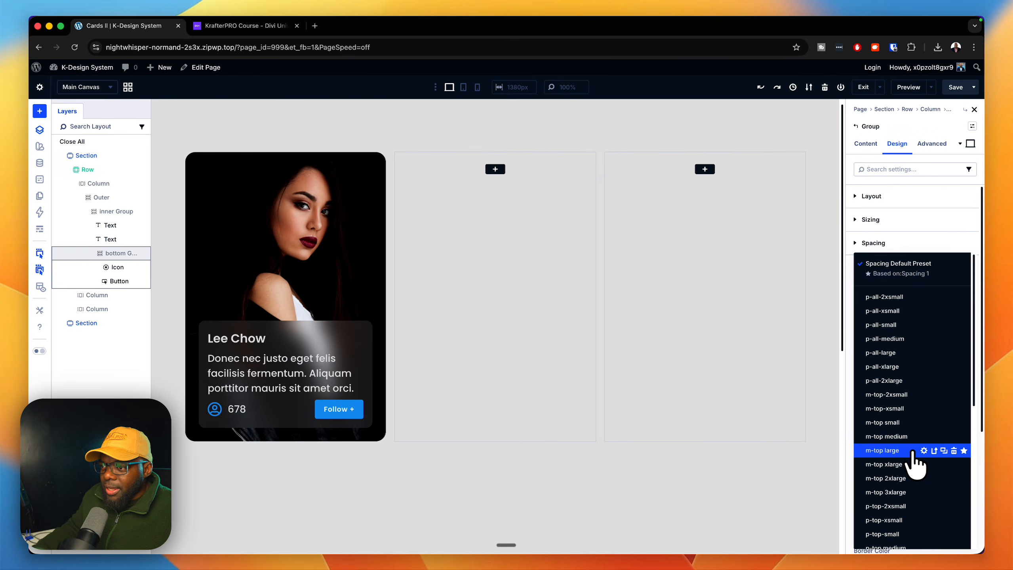
left_click(913, 452)
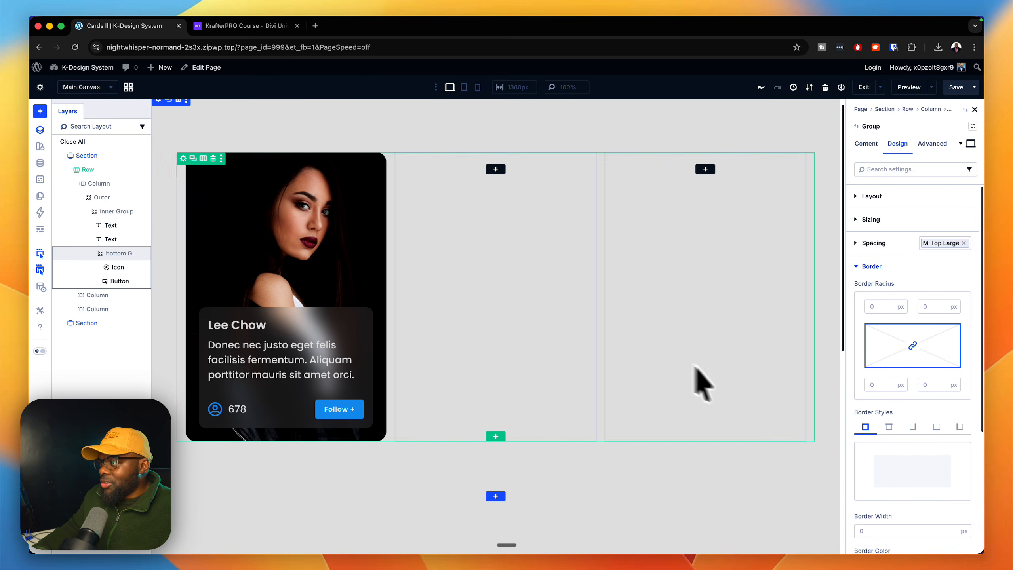
Step: Duplicate the finished Outer card group and move the copy into the second column
left_click(283, 158)
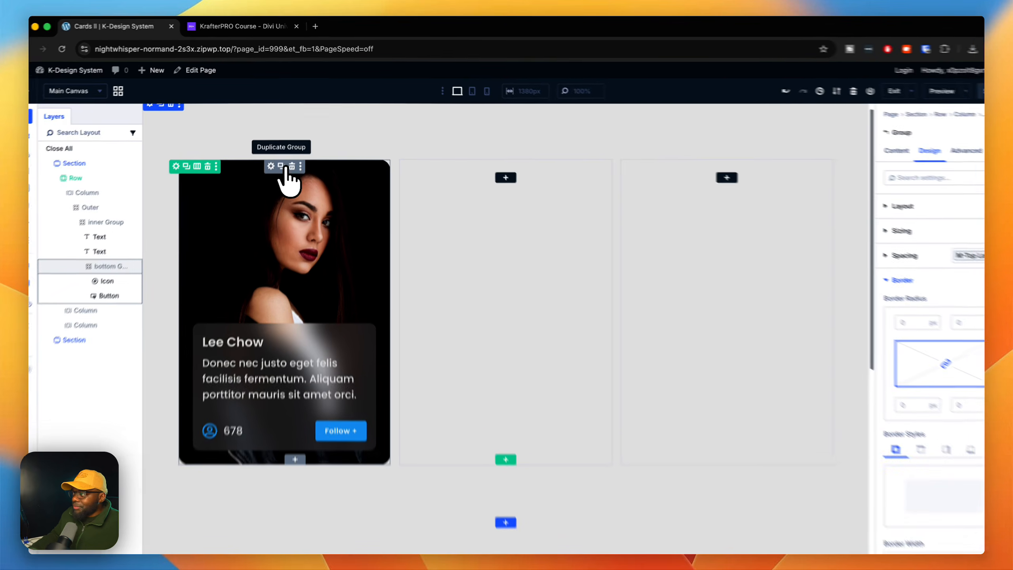
left_click_drag(273, 187, 545, 193)
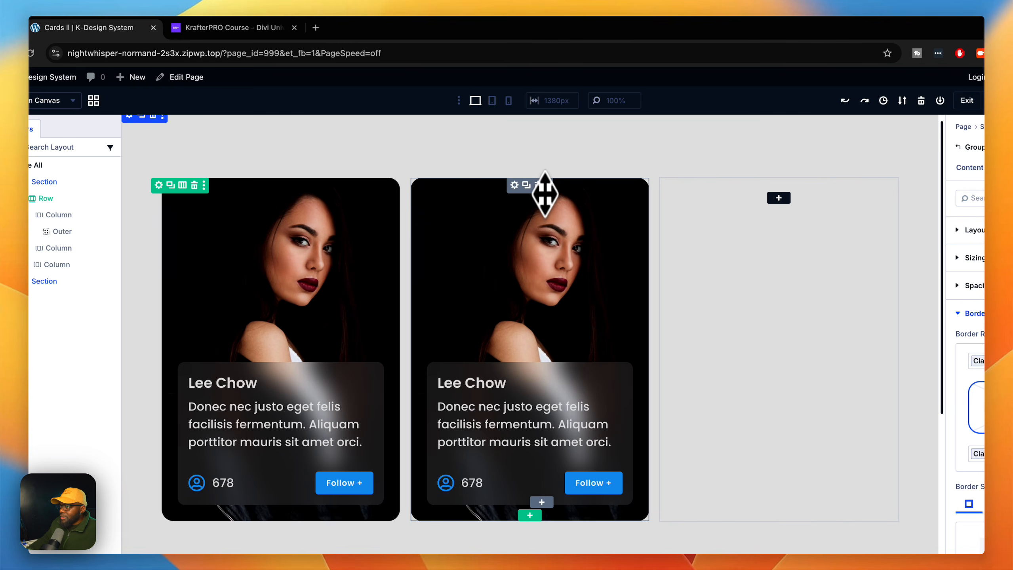
Step: Replace the second card's Outer group background image with the media library photo of the woman in a dark jacket, and hide the layers view
left_click(516, 187)
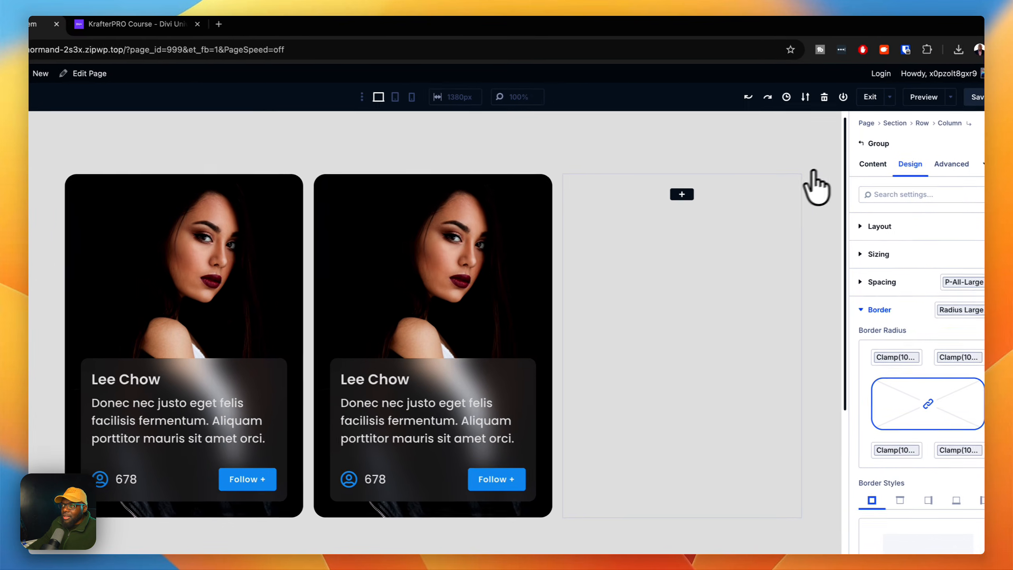
left_click(969, 169)
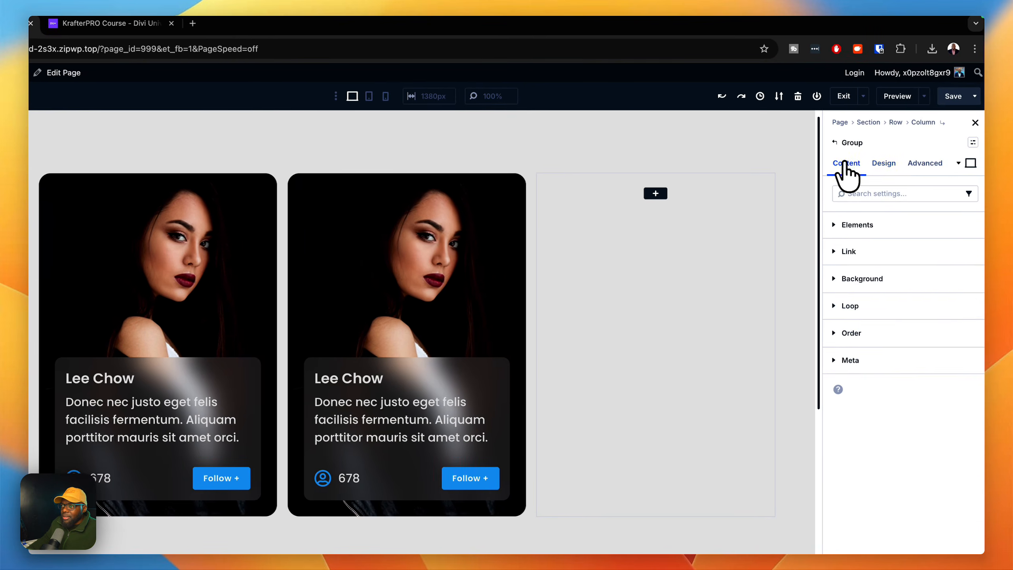
left_click(899, 224)
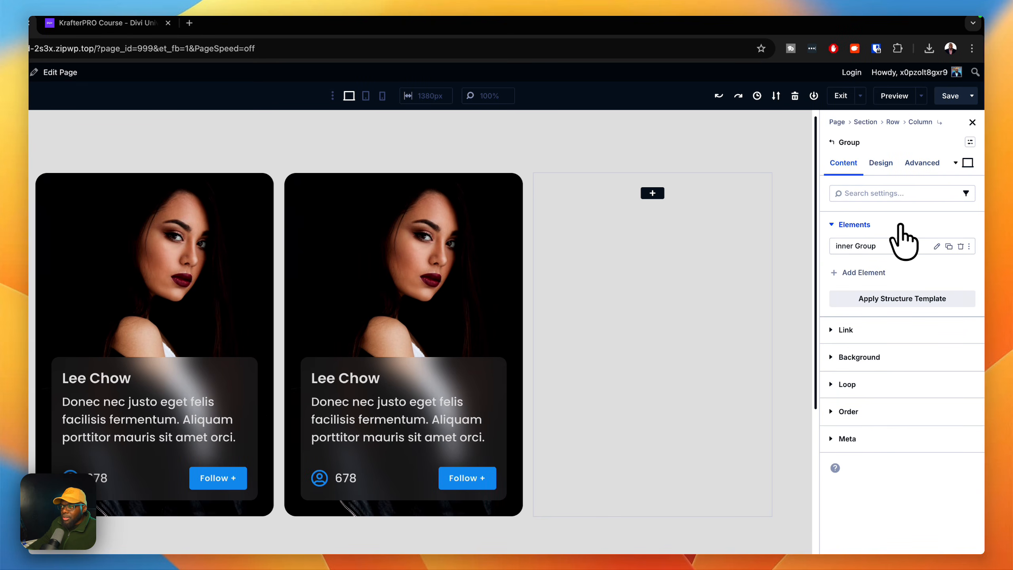
left_click(901, 226)
left_click(903, 278)
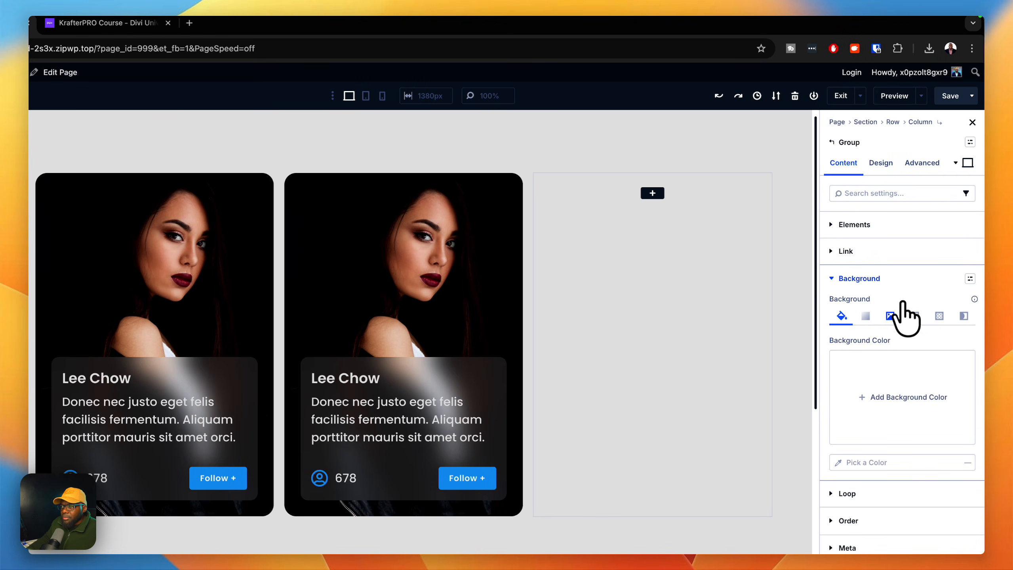
left_click(892, 316)
left_click(899, 390)
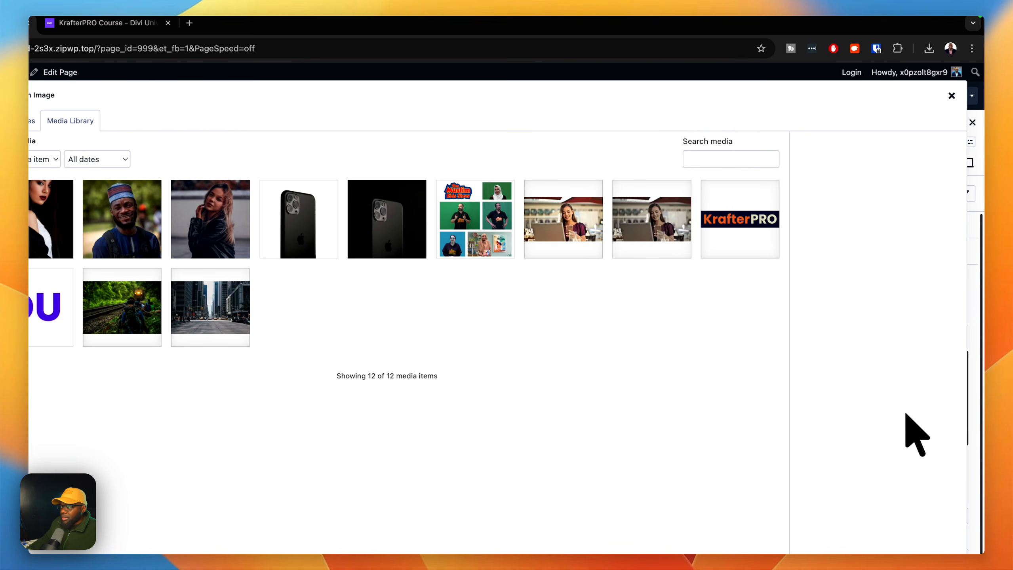
left_click(222, 235)
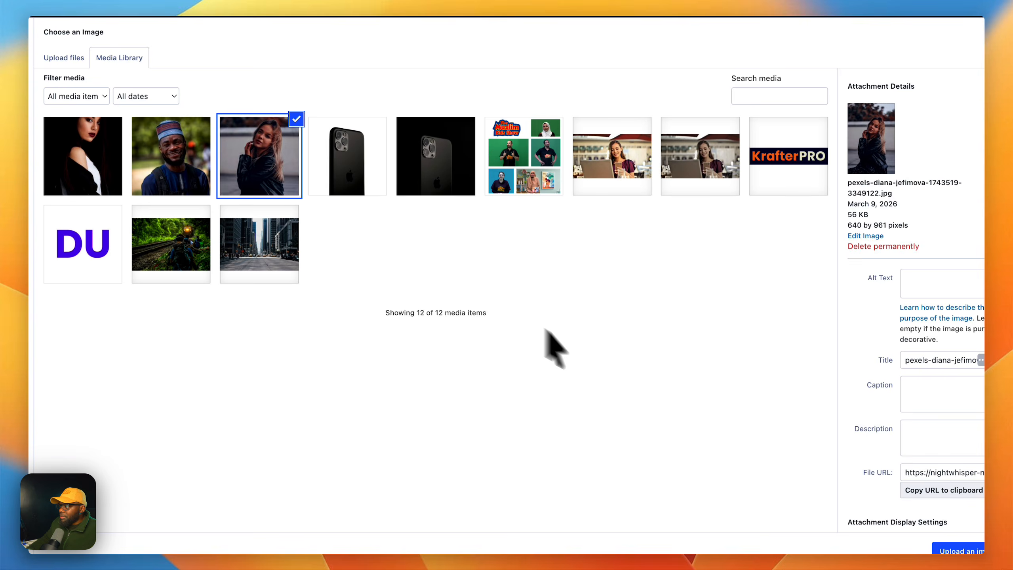
left_click(960, 550)
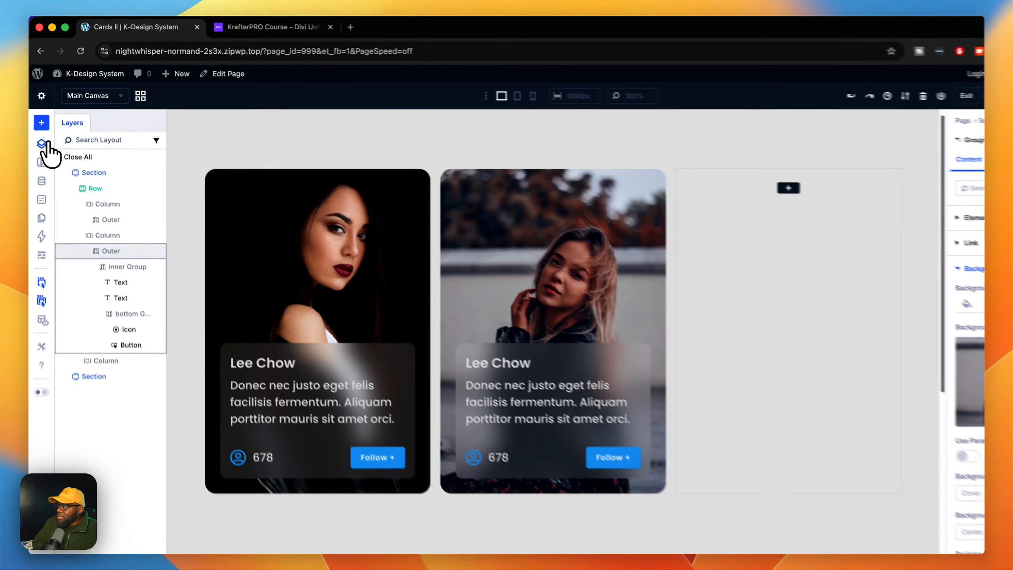
left_click(44, 145)
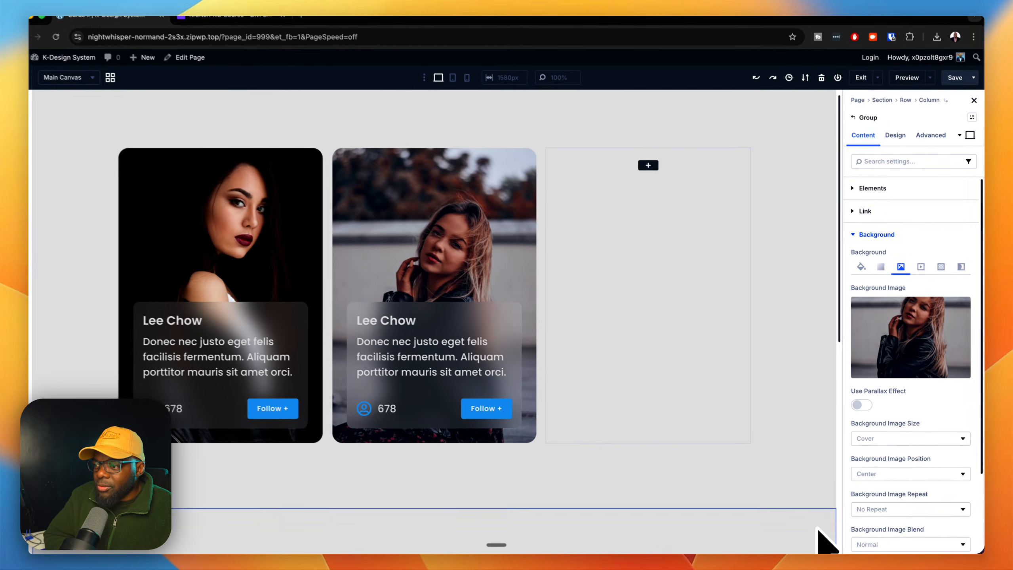